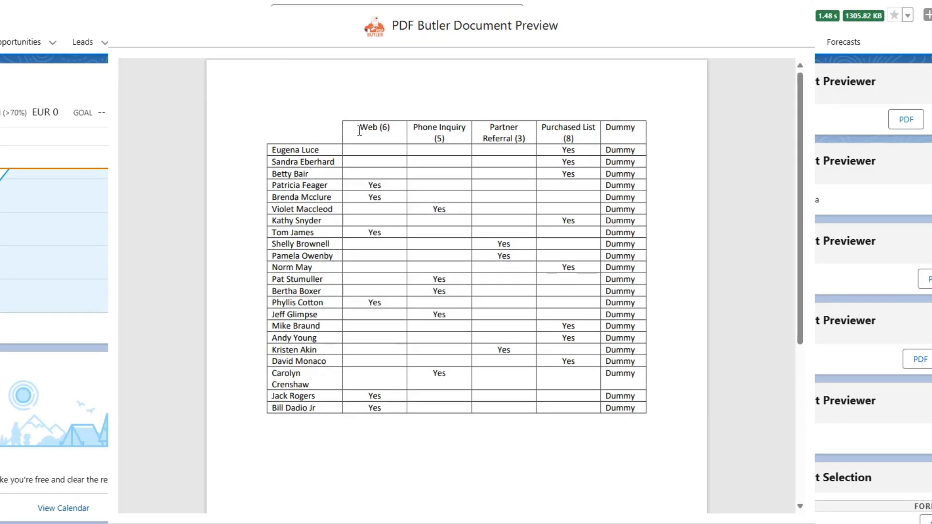
Step: Examine the previewed leads table, covering the lead source headers with counts, the lead names and the Yes marks
drag(360, 131, 572, 126)
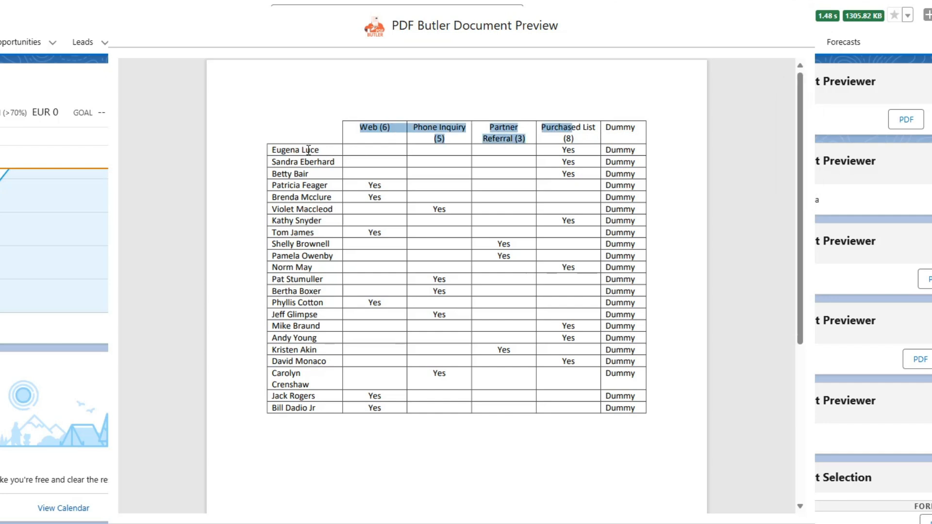
drag(309, 151, 307, 174)
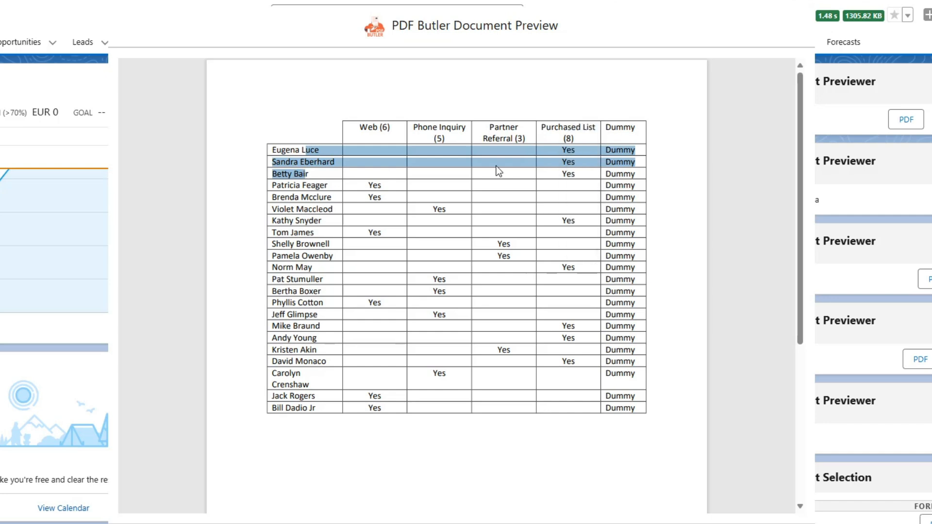
double_click(567, 150)
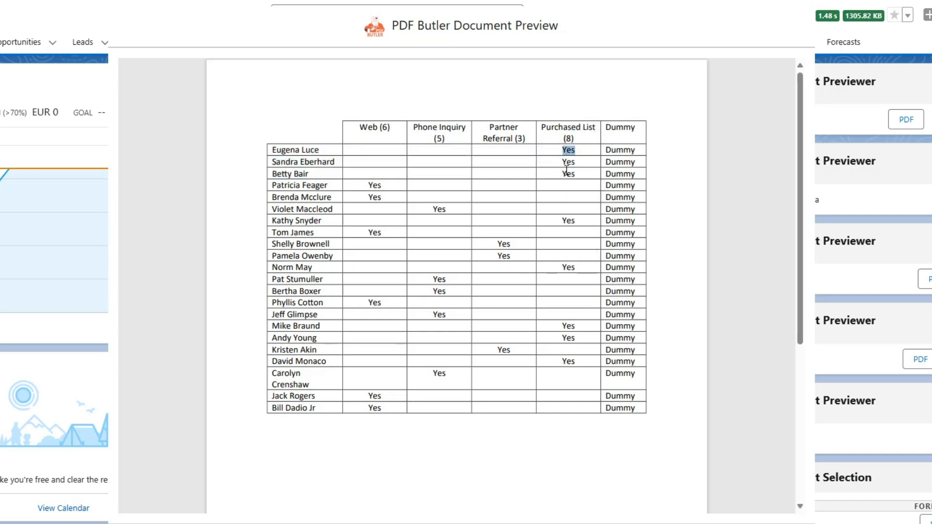
drag(563, 138, 577, 139)
drag(360, 127, 551, 129)
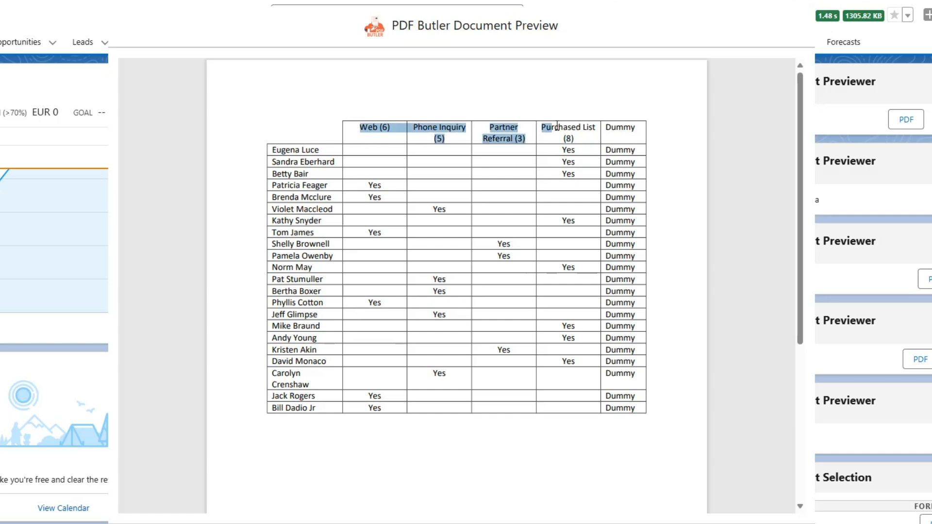
drag(272, 149, 273, 258)
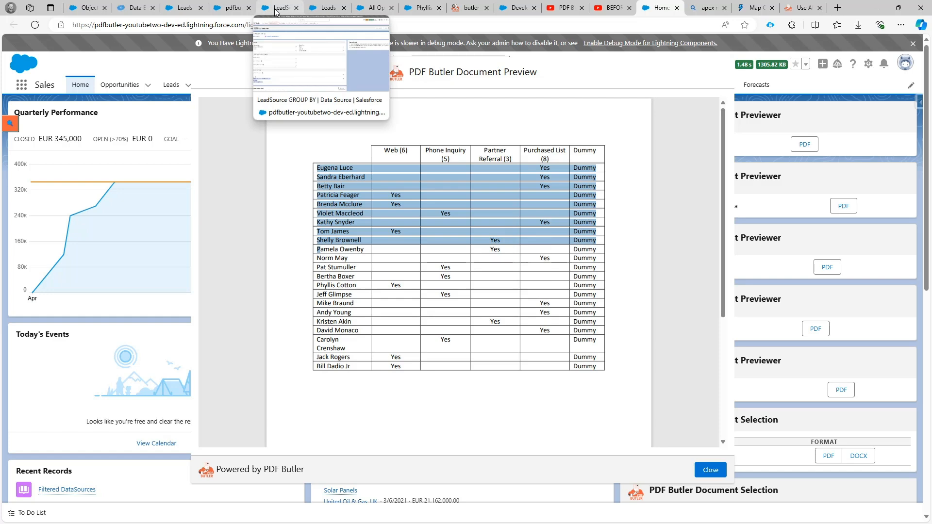
Step: Look up the datasources linked to the Leads Column Repeater doc config
click(182, 7)
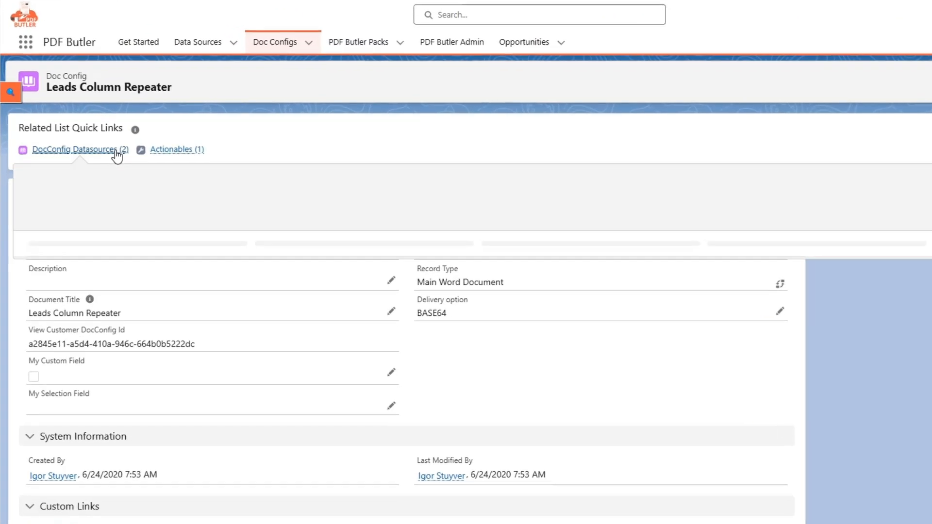
mouse_move(91, 169)
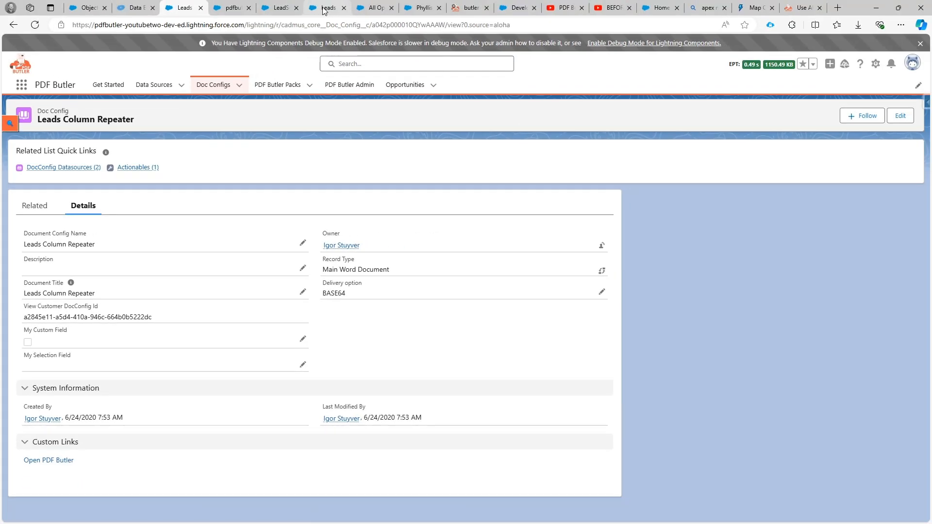
click(322, 8)
Step: Inspect the SOQL of the LeadSource GROUP BY data source, focusing on COUNT(Name) cnt and the GROUP BY LeadSource clause
click(286, 8)
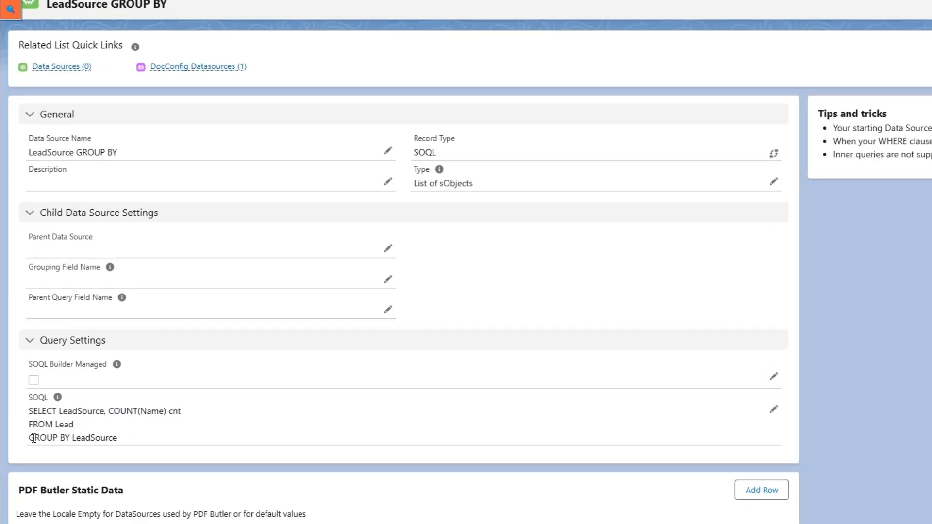
drag(24, 453, 81, 451)
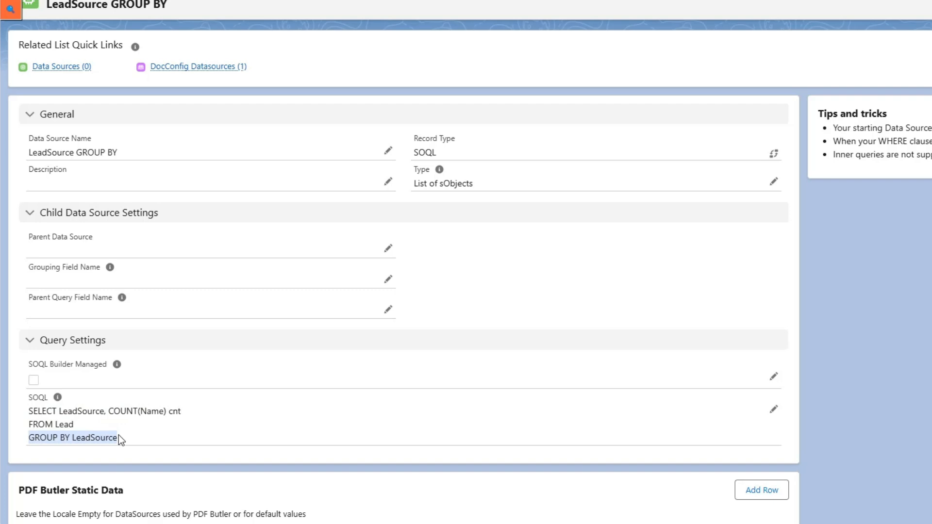
click(82, 418)
drag(108, 411, 176, 410)
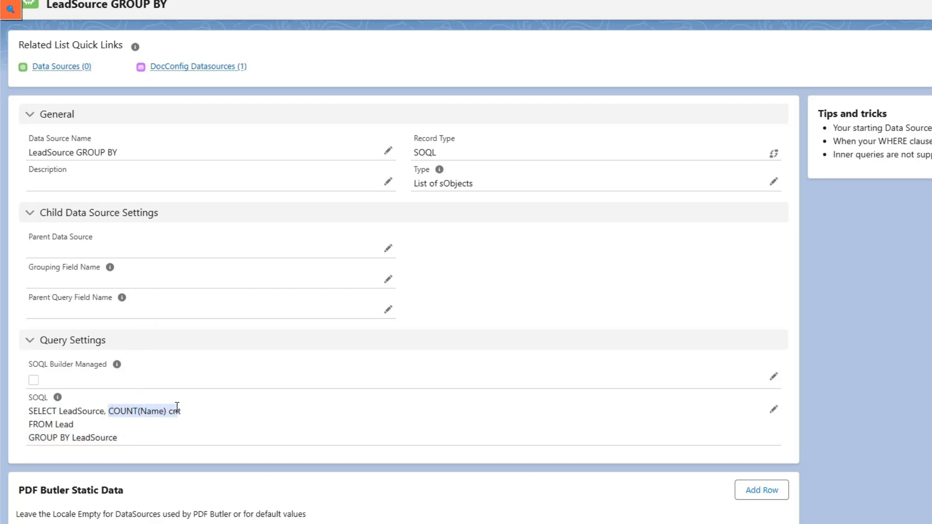
drag(121, 433, 66, 437)
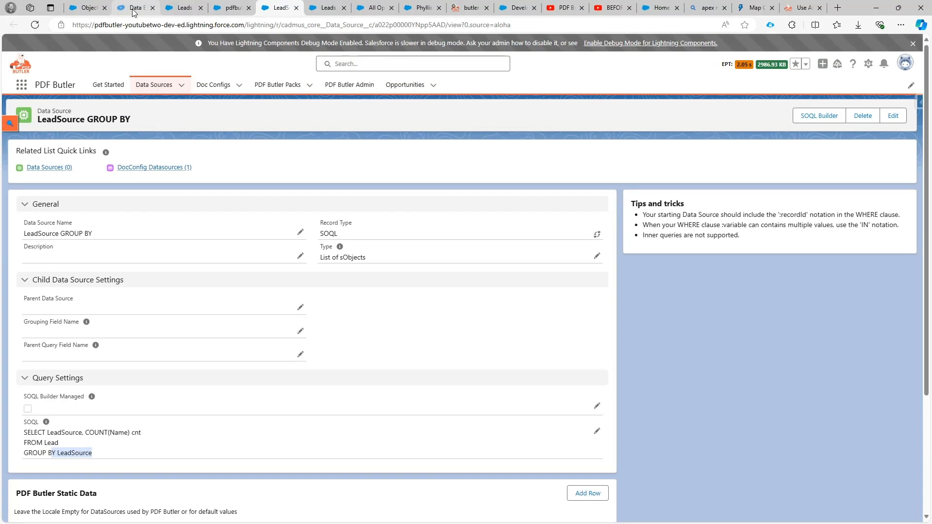
Step: Review the Data Export result of the grouped query, reading each LeadSource value with its count
click(134, 9)
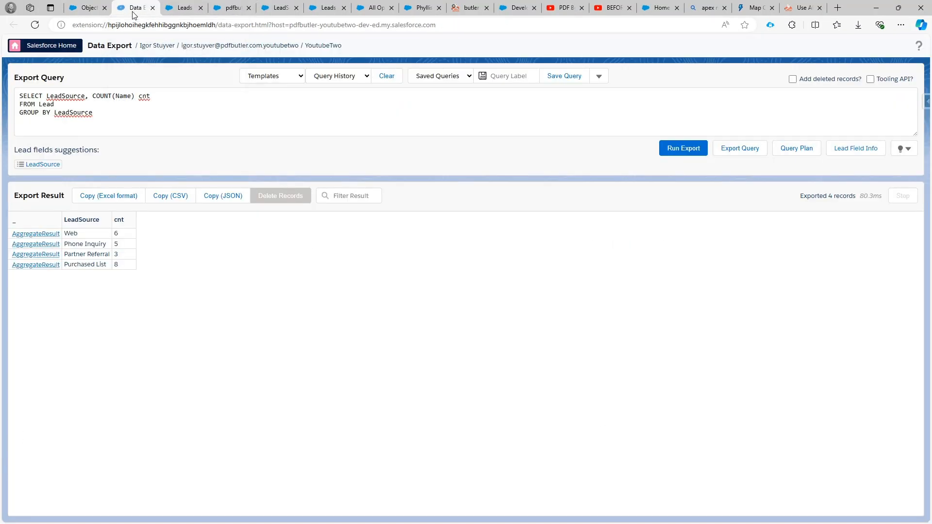
drag(85, 250, 141, 283)
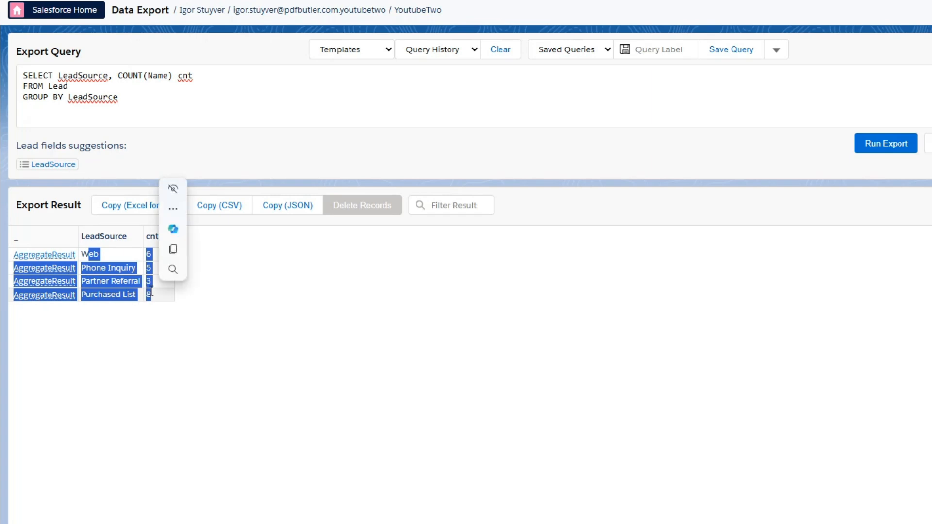
click(92, 258)
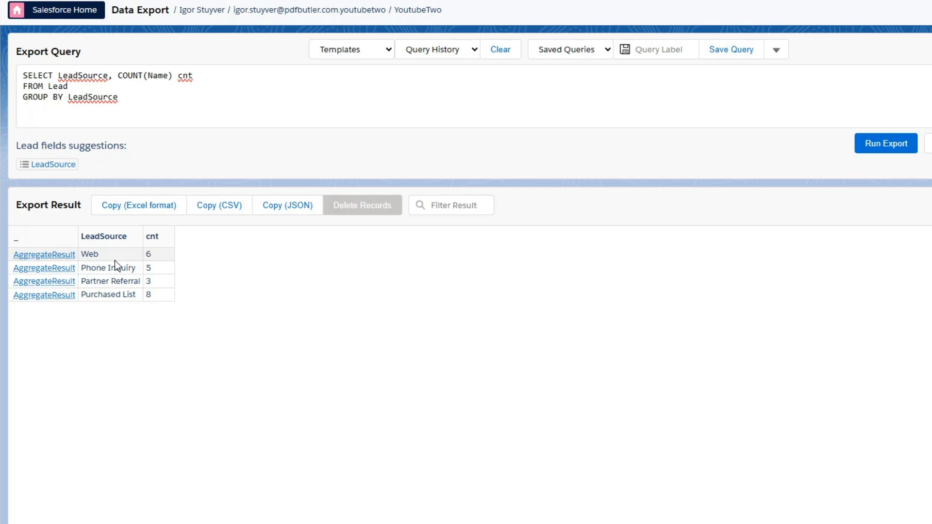
double_click(97, 267)
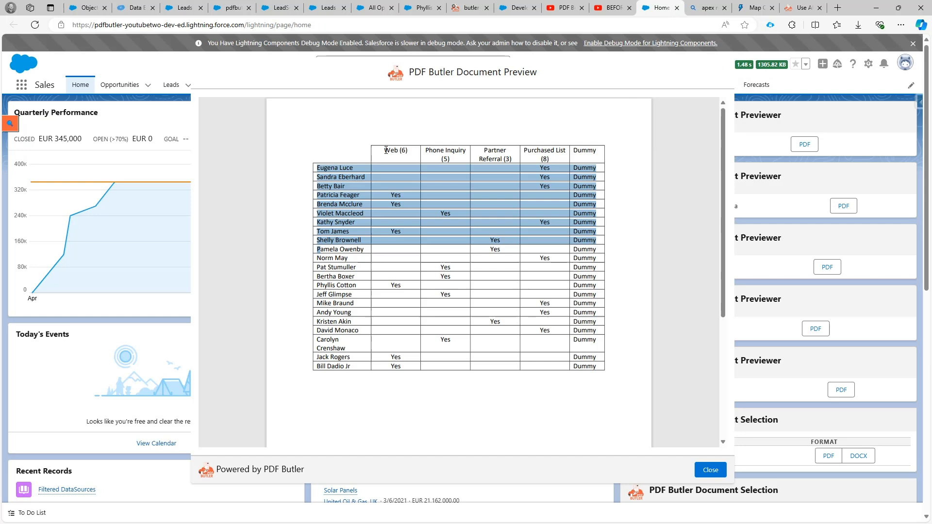
Step: Compare the previewed document's Web header, lead names and Purchased List mark of the first lead with the query results
double_click(390, 150)
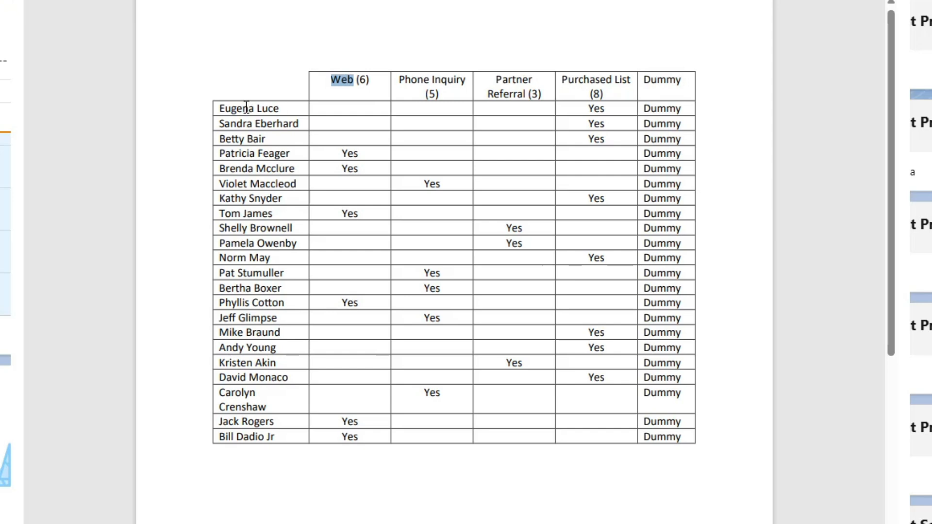
drag(237, 107, 244, 134)
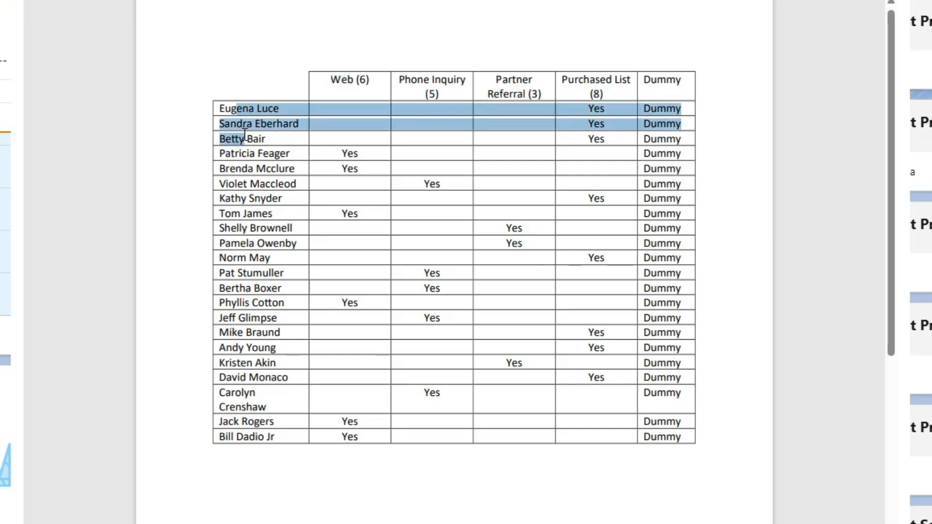
click(229, 107)
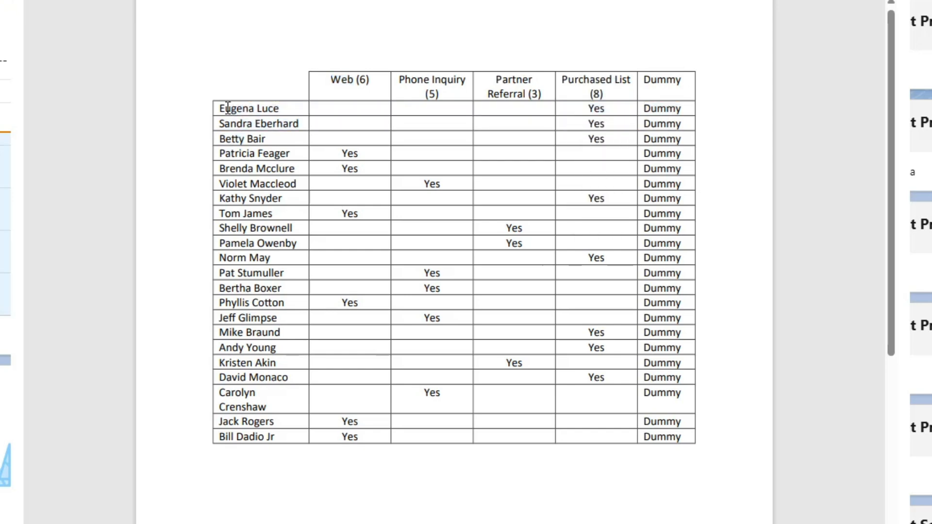
drag(222, 107, 279, 108)
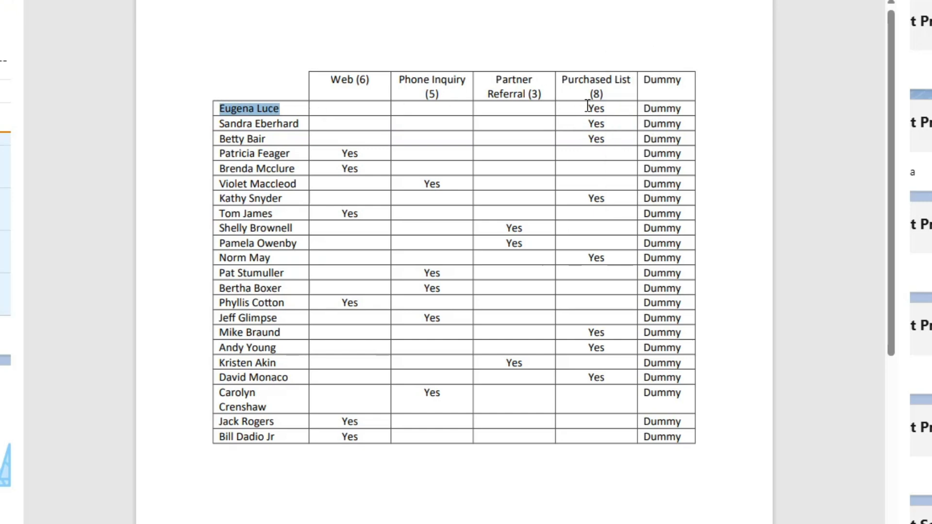
drag(605, 107, 589, 107)
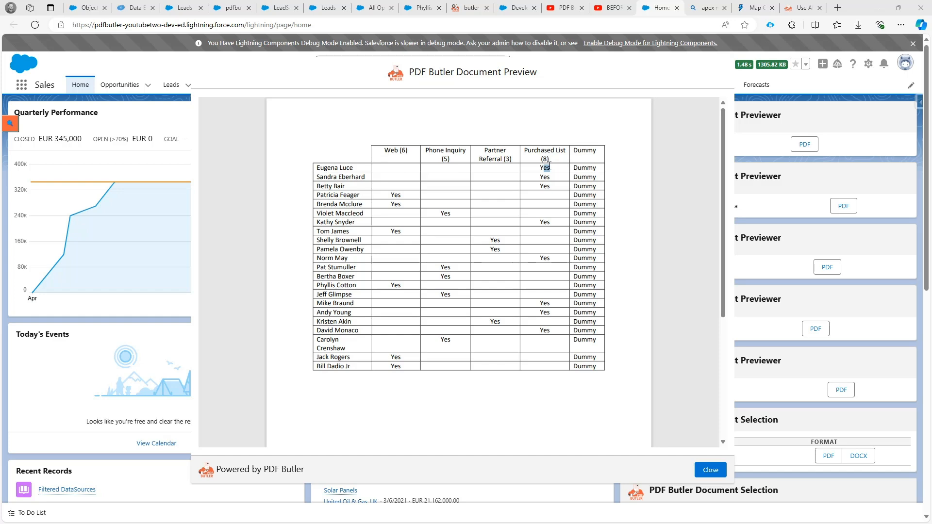
Step: Locate the LeadSource GROUP BY and Leads for TABLE_ROW_REPEATER data sources in the Leads Column Repeater configuration
click(234, 14)
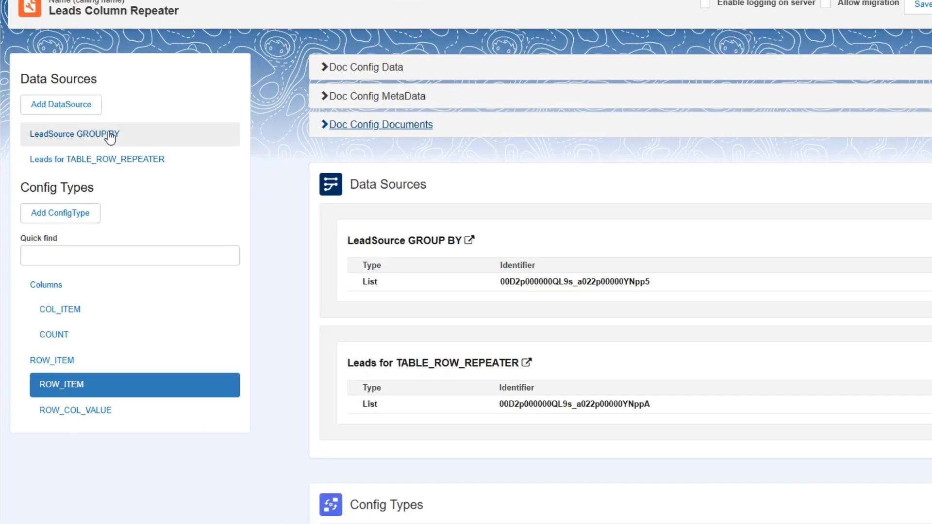
click(88, 156)
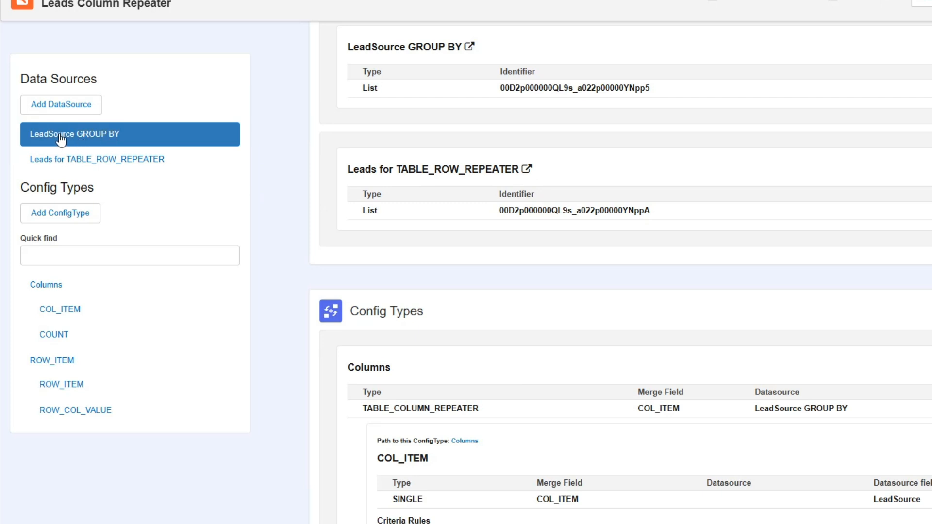
click(88, 161)
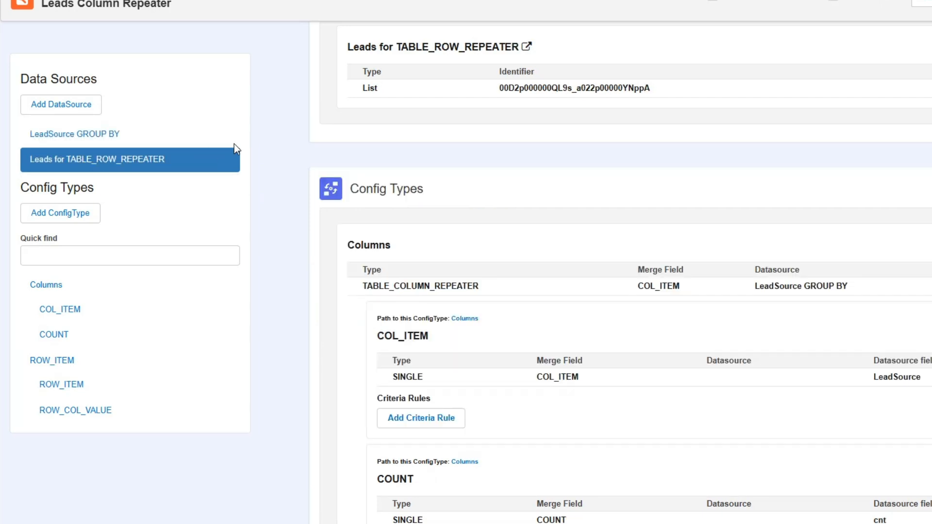
Step: Check the record type of the Leads for TABLE_ROW_REPEATER data source and consult the Use APEX to Add Datasources article
click(527, 49)
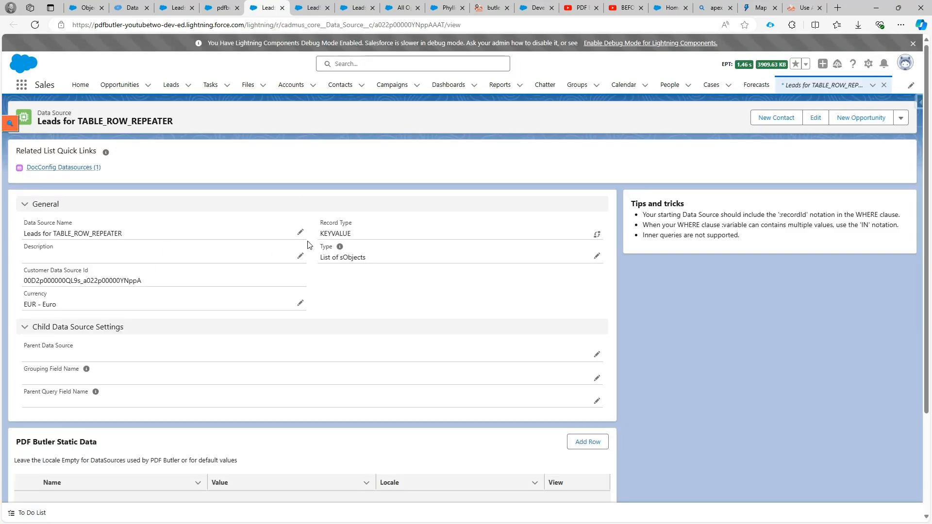
drag(320, 233, 351, 234)
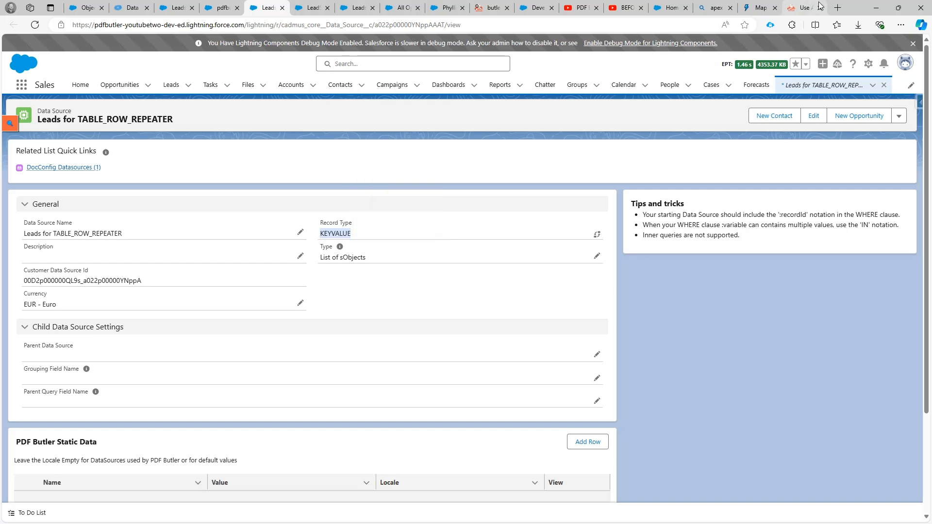
click(801, 8)
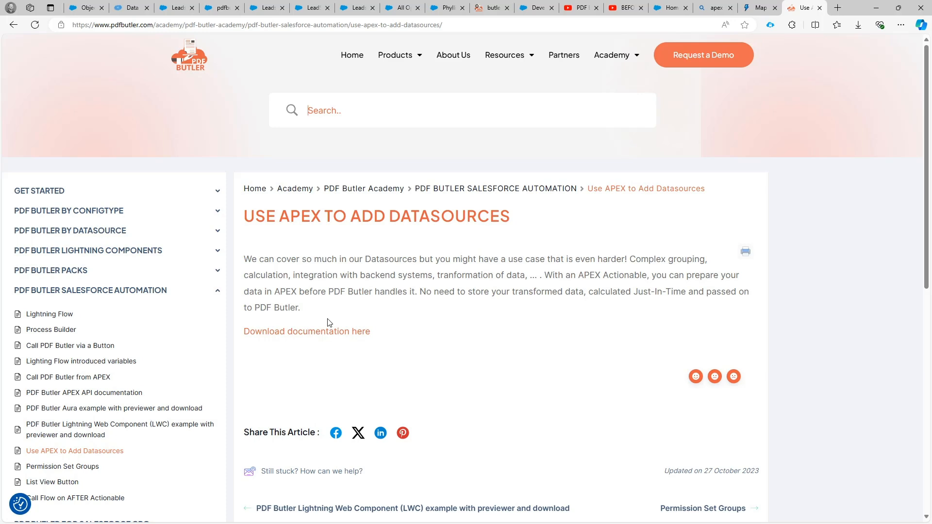
Step: Return to the Leads Column Repeater configuration and revisit the entries of its two data sources
click(222, 7)
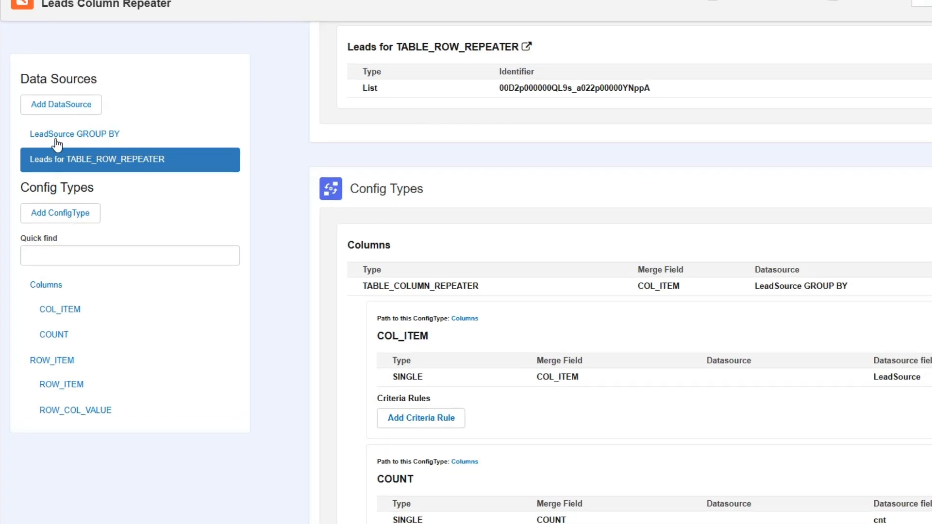
click(39, 156)
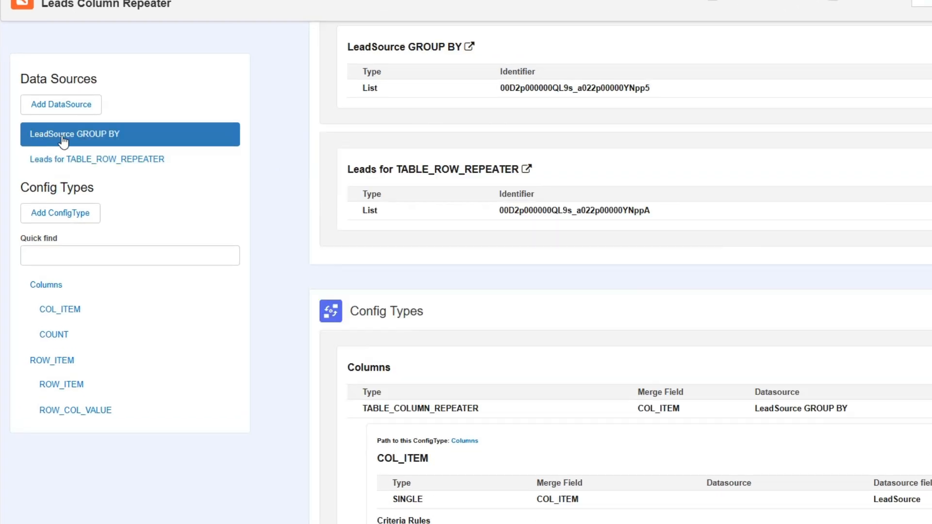
click(59, 159)
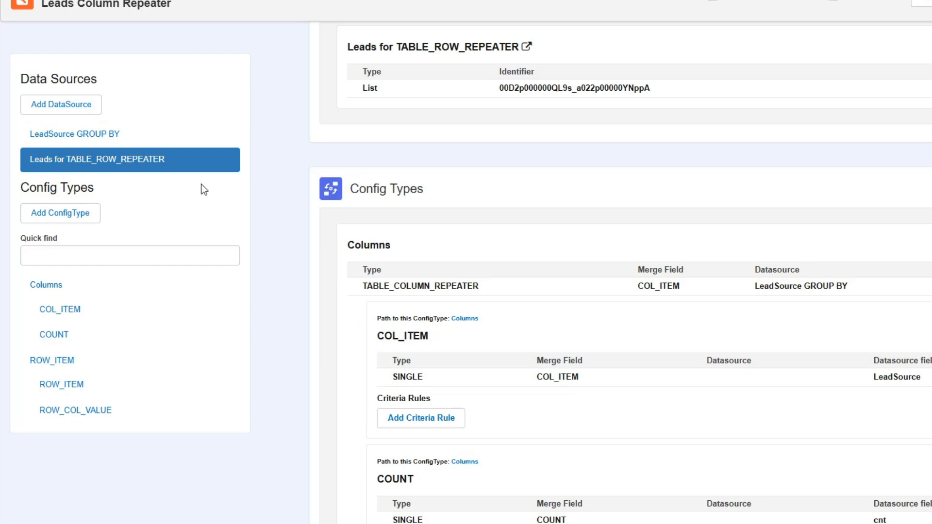
Step: Open the Columns config type for editing and review the simple and complex column repeater options for its type
double_click(405, 287)
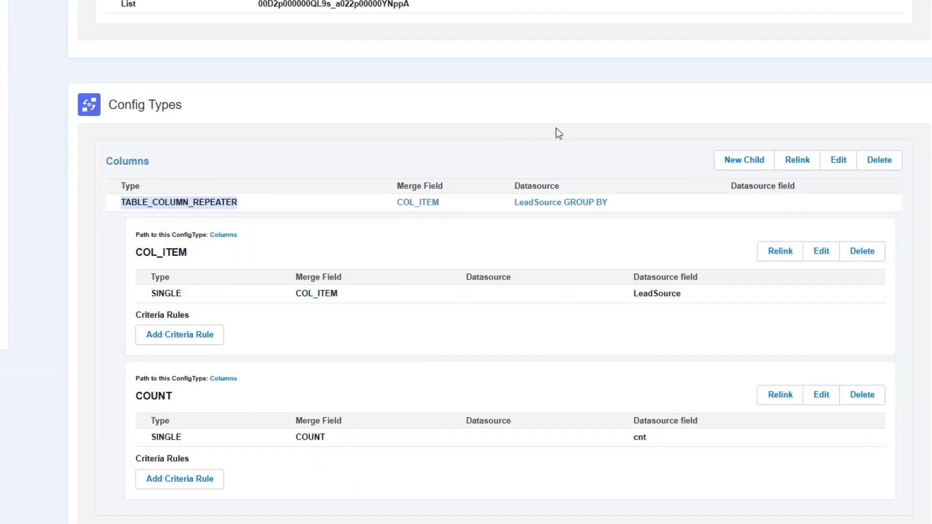
click(827, 159)
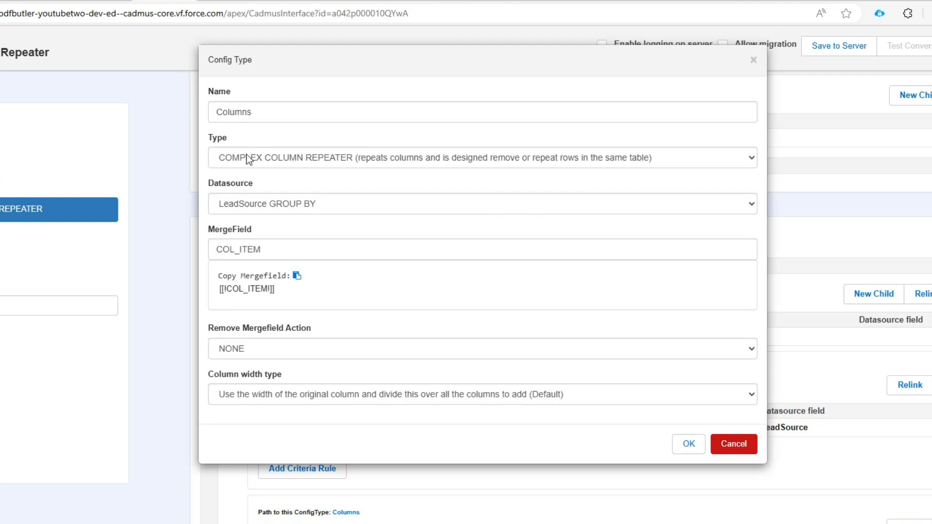
click(324, 157)
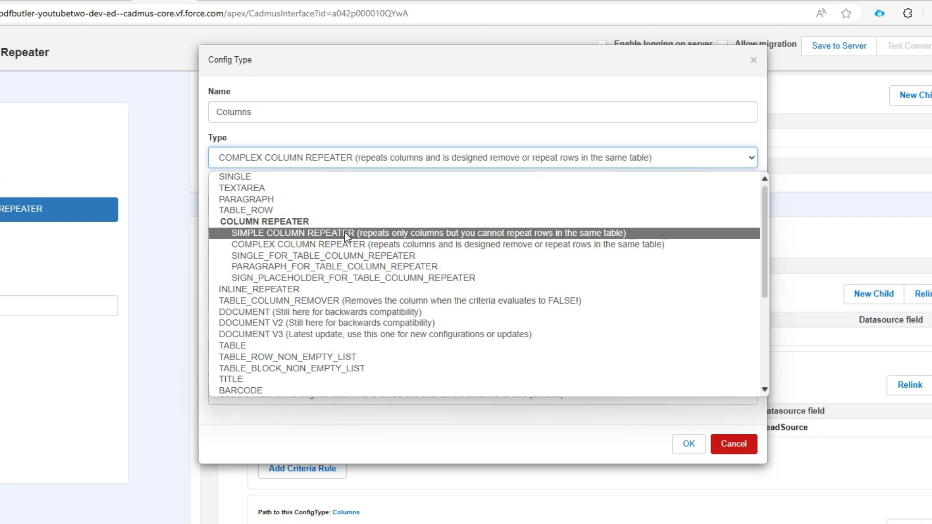
click(316, 141)
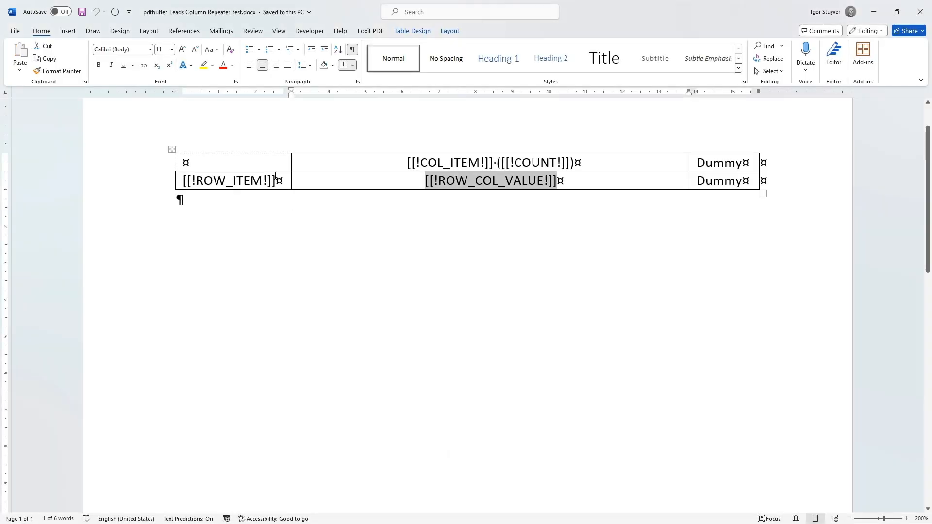
Step: Examine the Word template's table, first column and ROW_ITEM merge field, and compare them with the generated document preview
click(172, 149)
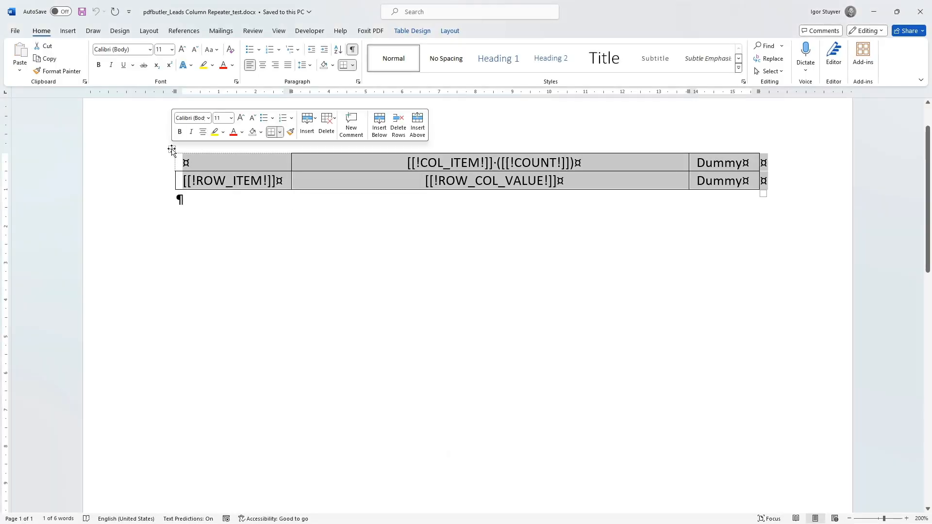
click(215, 156)
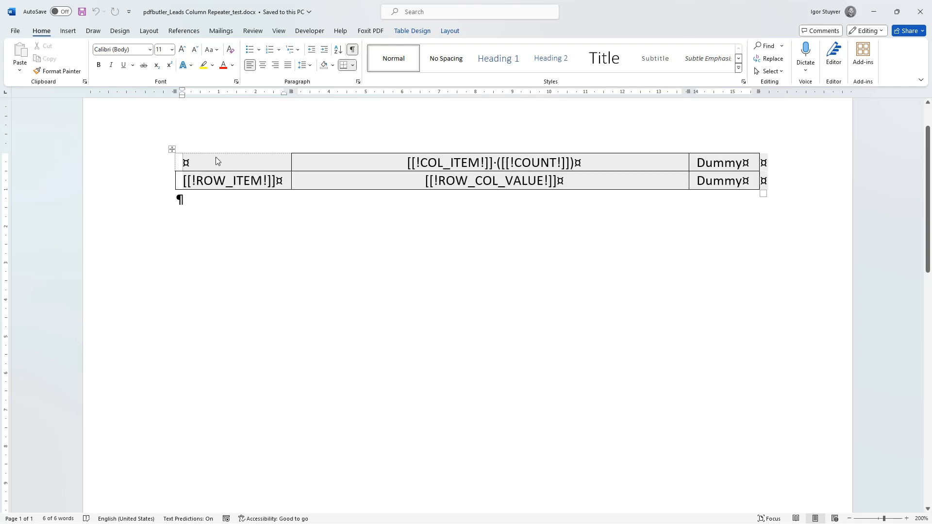
click(215, 152)
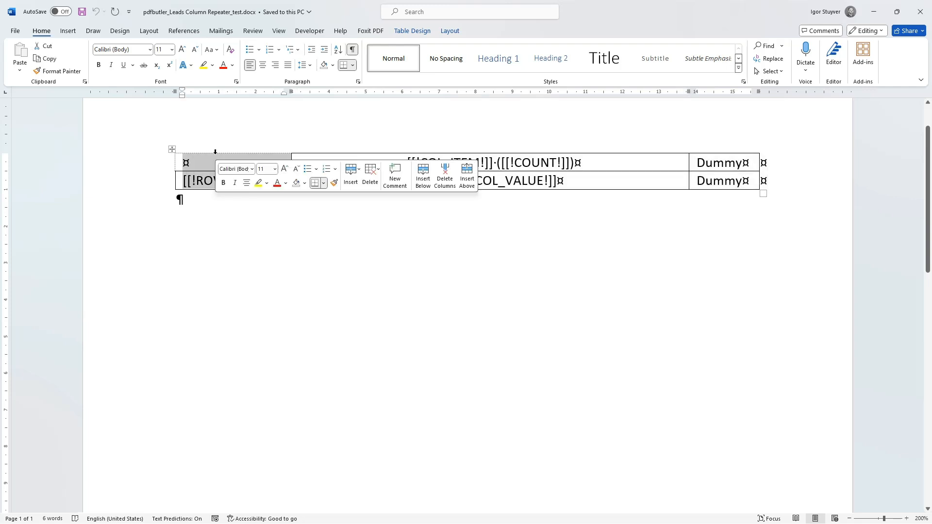
click(180, 200)
click(218, 185)
drag(196, 181, 263, 180)
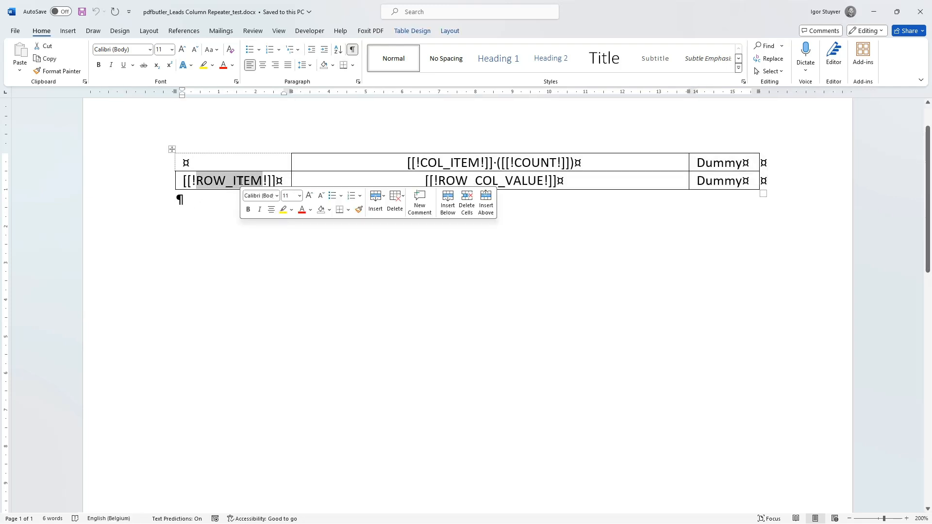
key(alt+Tab)
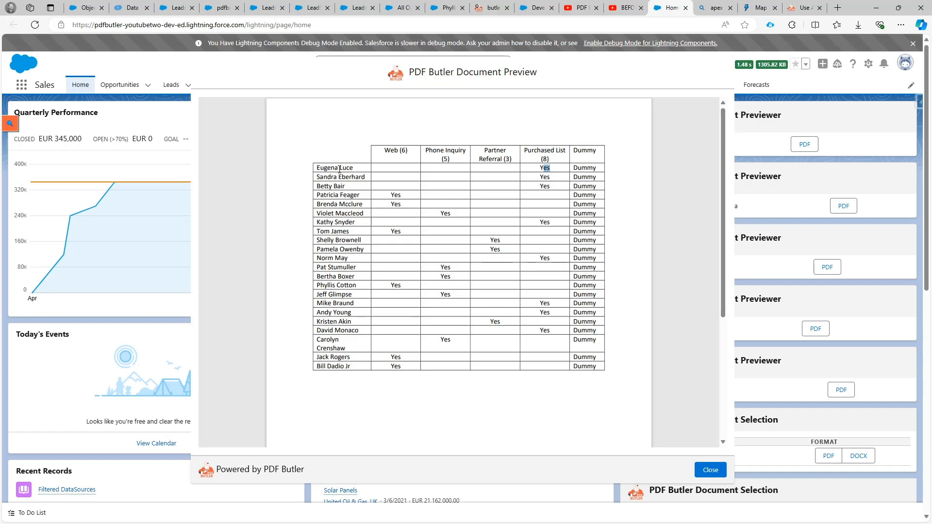
key(alt+Tab)
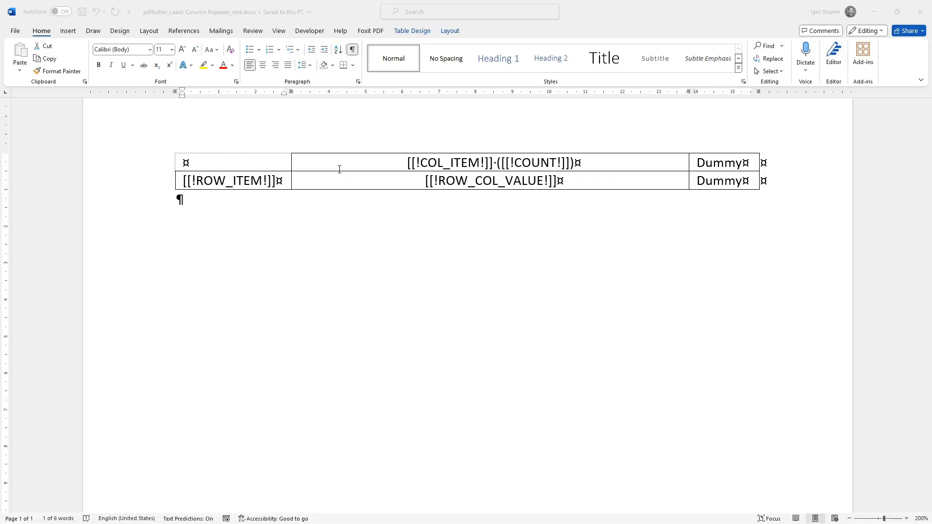
Step: Check the preferred width of the template's COL_ITEM column in its table properties
click(336, 149)
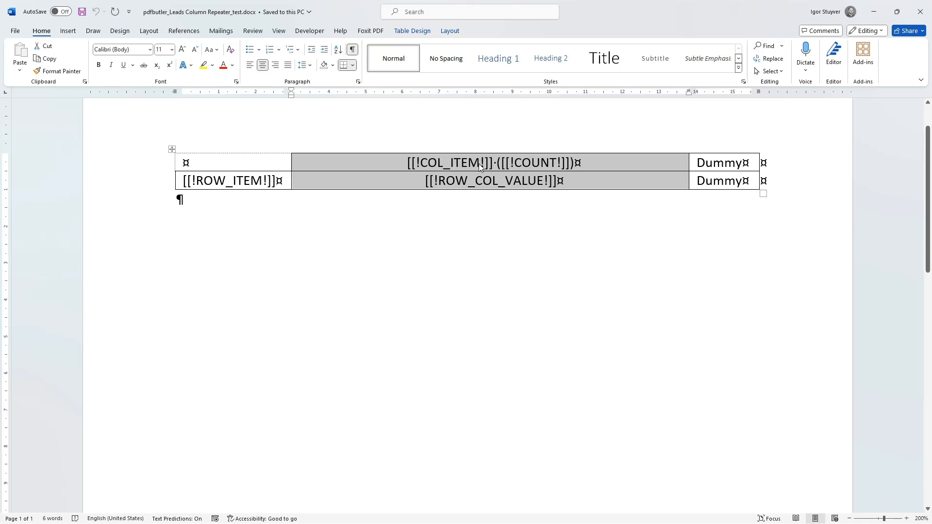
right_click(479, 164)
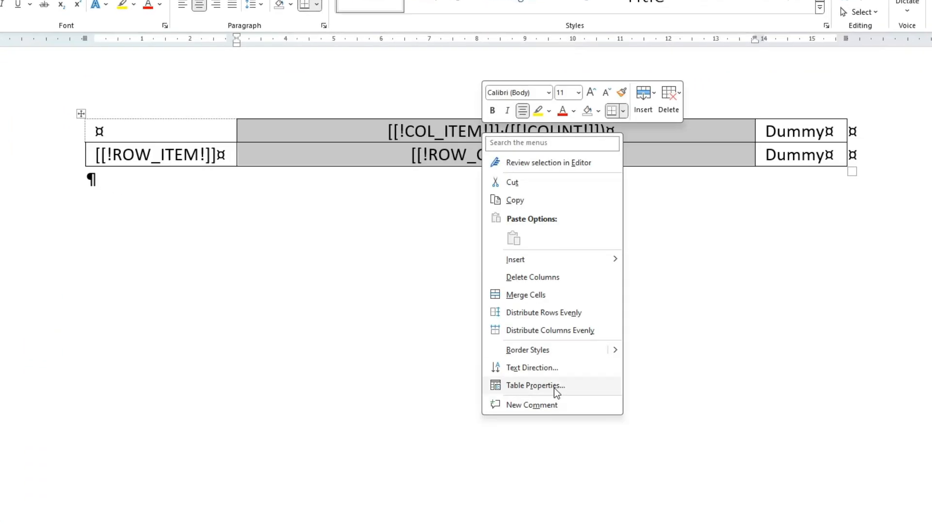
click(554, 386)
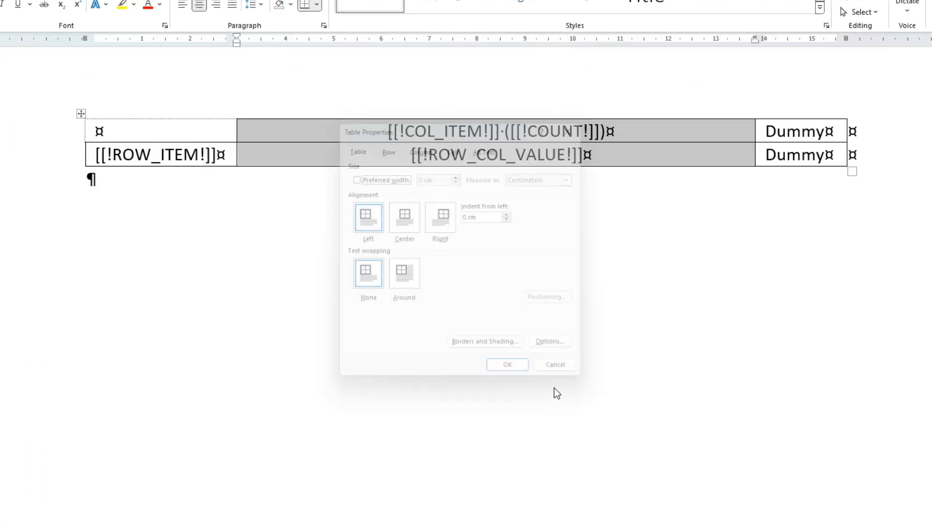
click(420, 143)
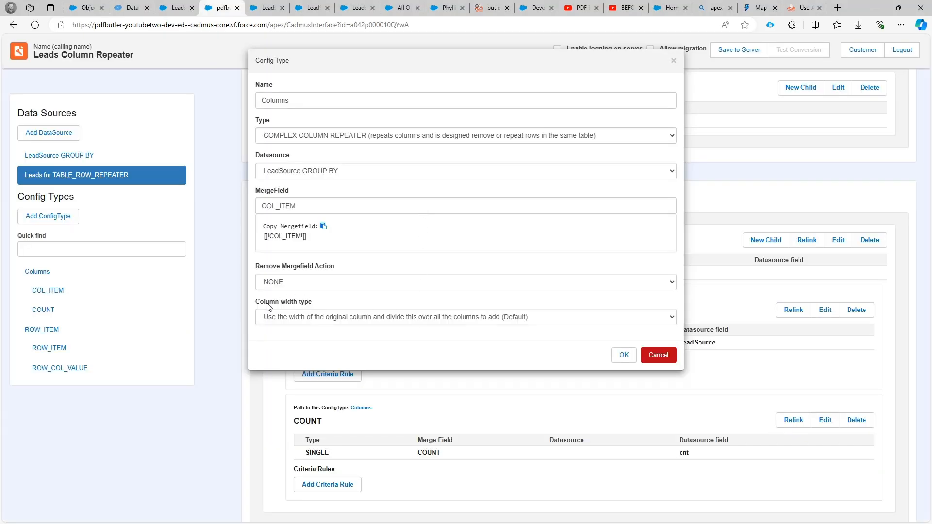
Step: Review the column width type options of the Columns config type and leave both it and the template's column properties without saving
click(295, 320)
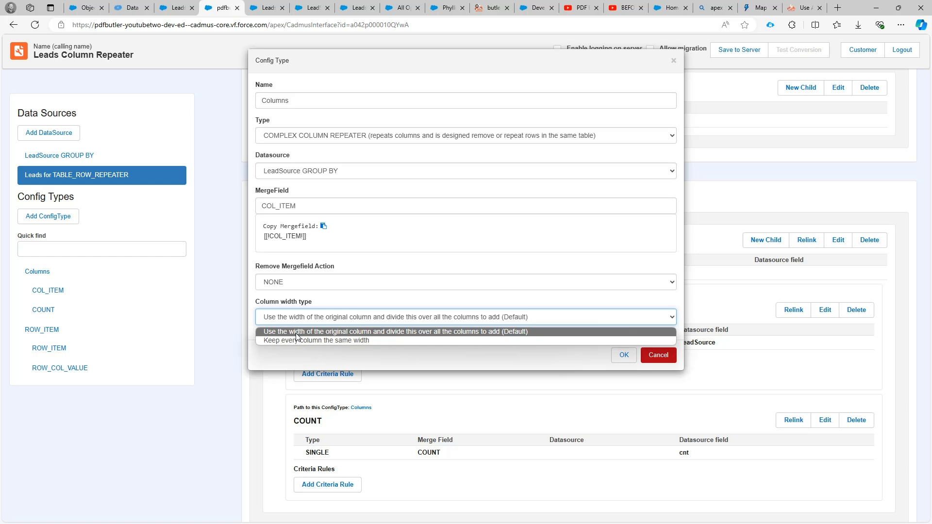
click(297, 334)
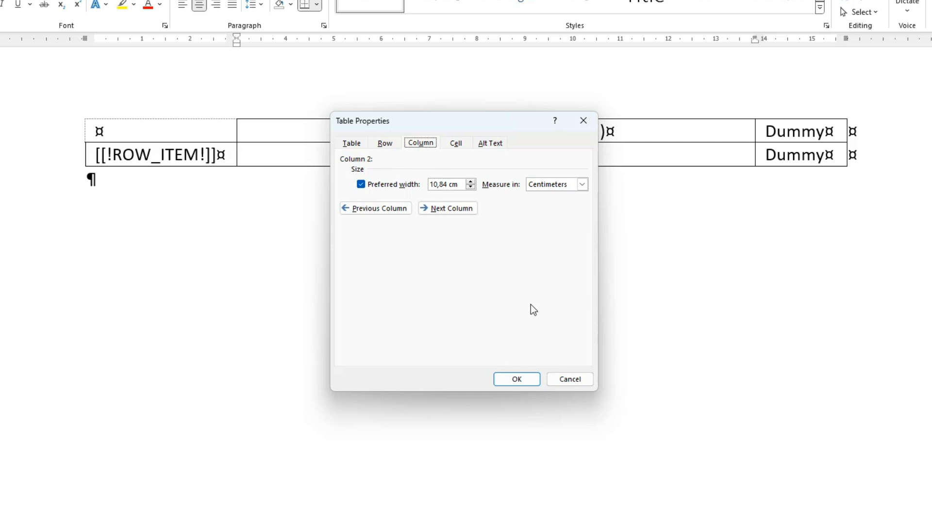
click(571, 379)
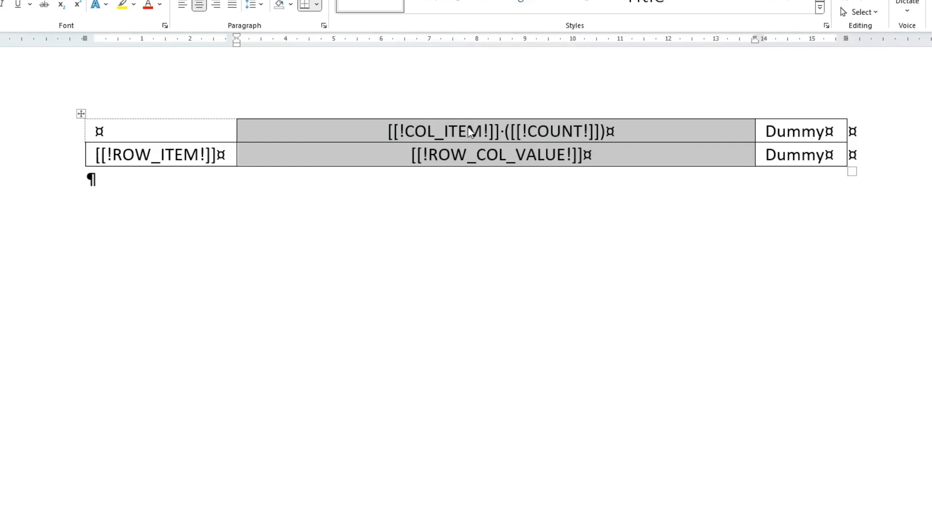
click(573, 127)
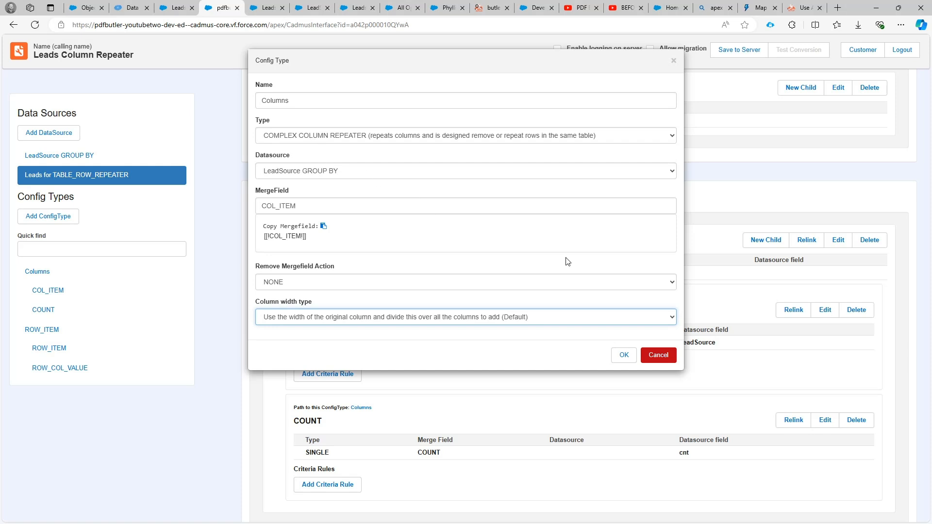
click(658, 355)
Step: Examine the merge fields and data source fields of the COL_ITEM and COUNT children under the Columns config type
scroll(576, 318, down, 1)
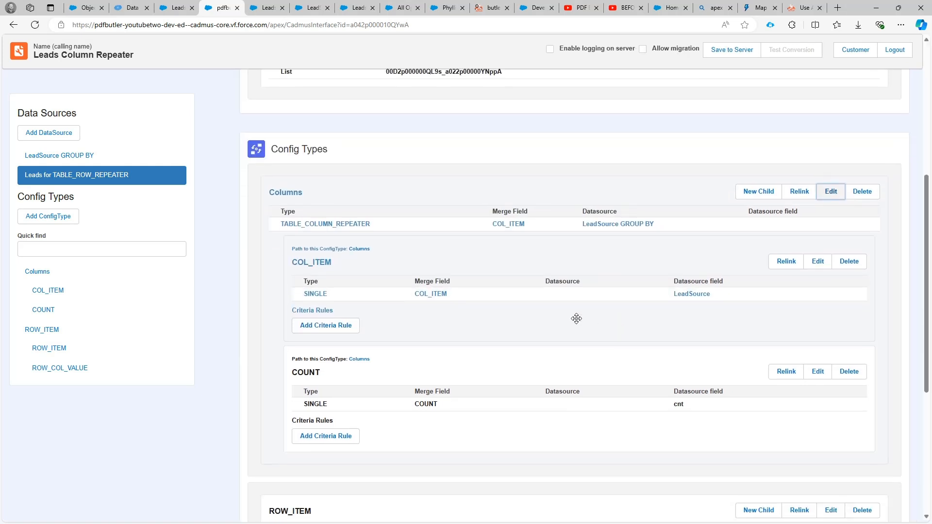
scroll(495, 298, down, 1)
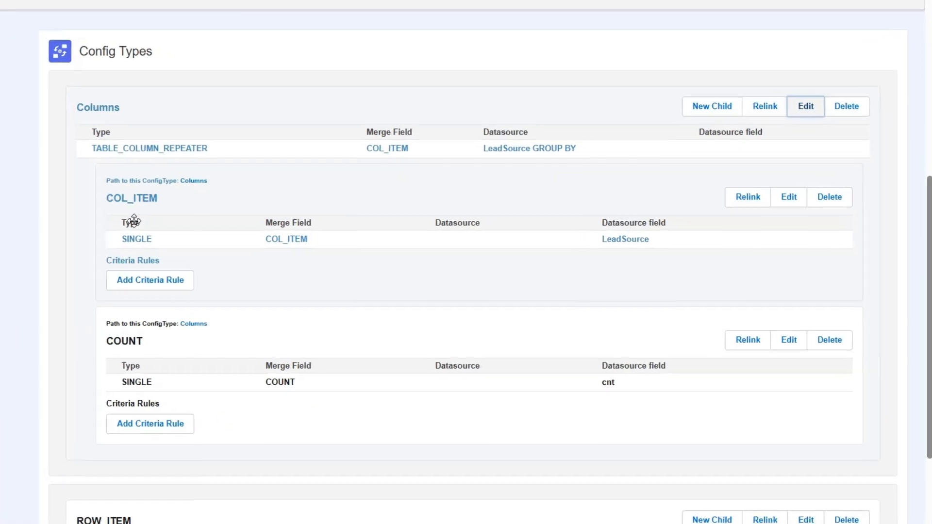
double_click(624, 239)
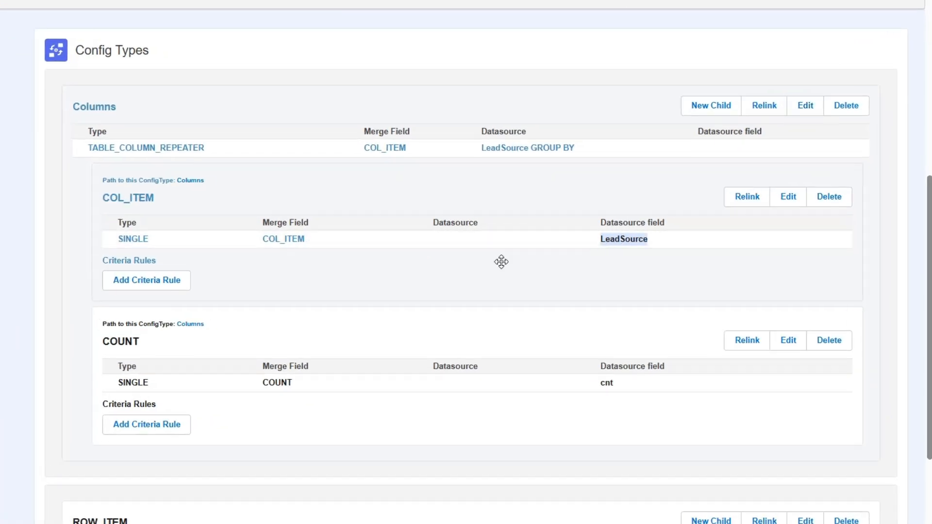
double_click(286, 237)
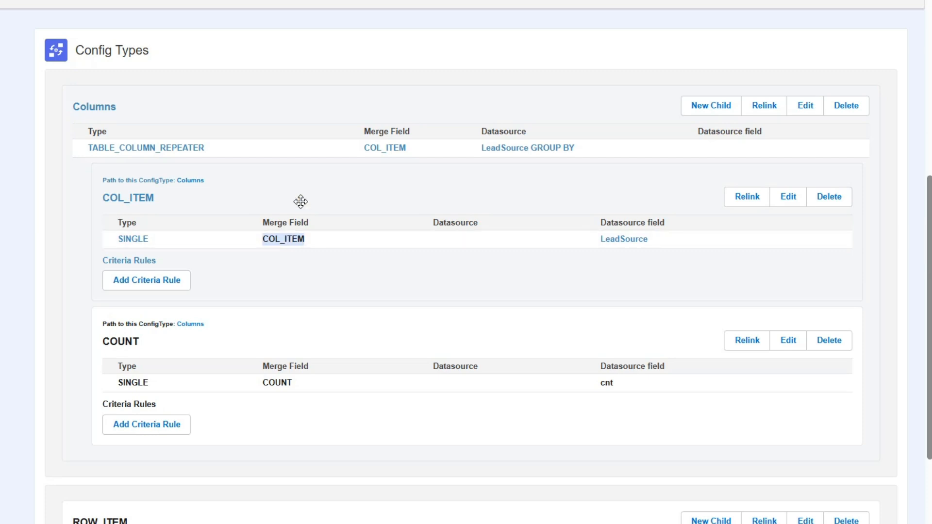
double_click(623, 239)
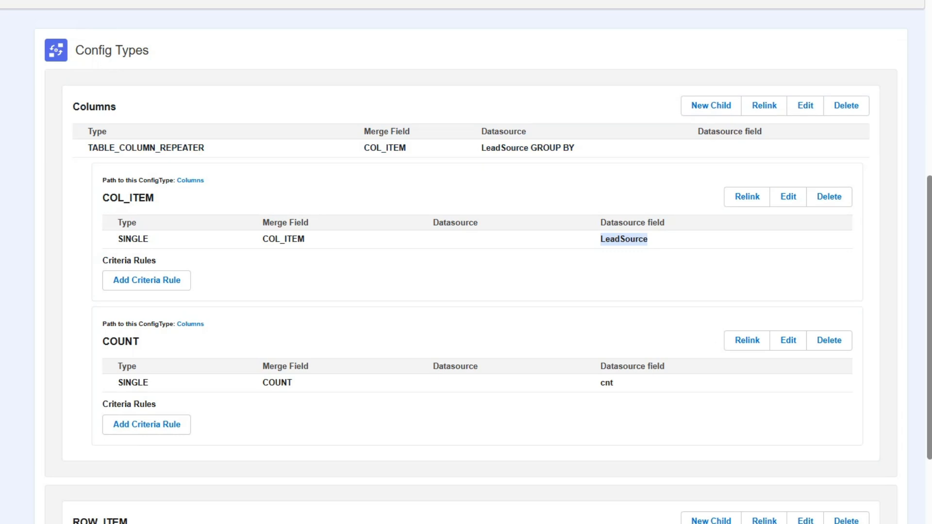
click(630, 386)
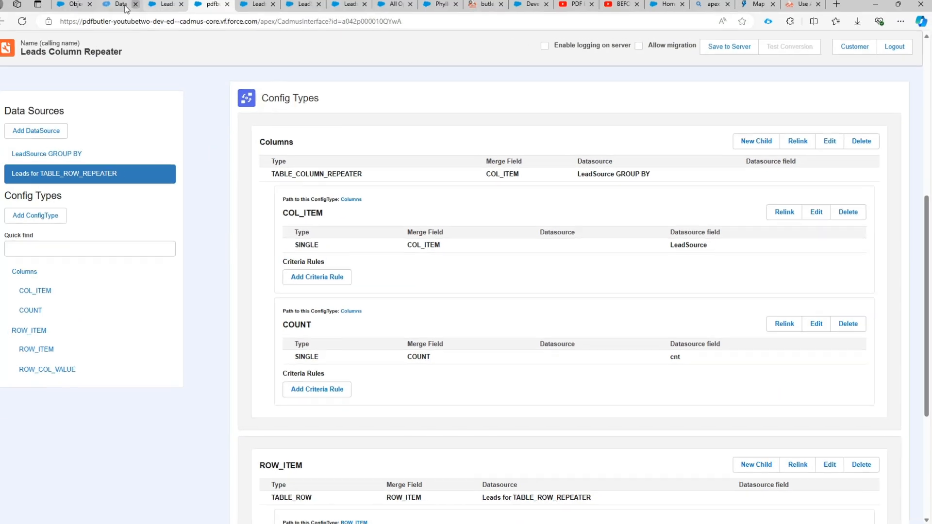
Step: Consult the LeadSource and cnt results of the Data Export query and return to the Leads Column Repeater config types
click(132, 11)
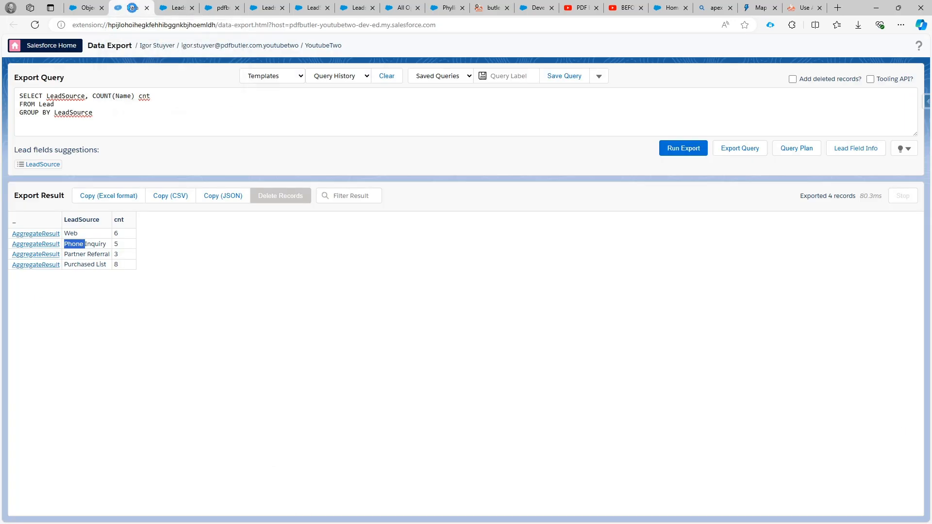
drag(71, 231, 120, 262)
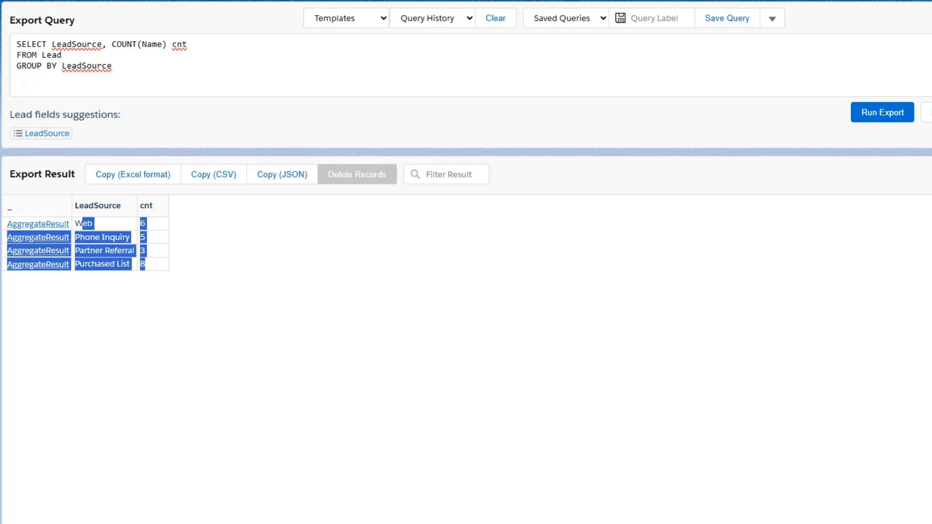
click(221, 7)
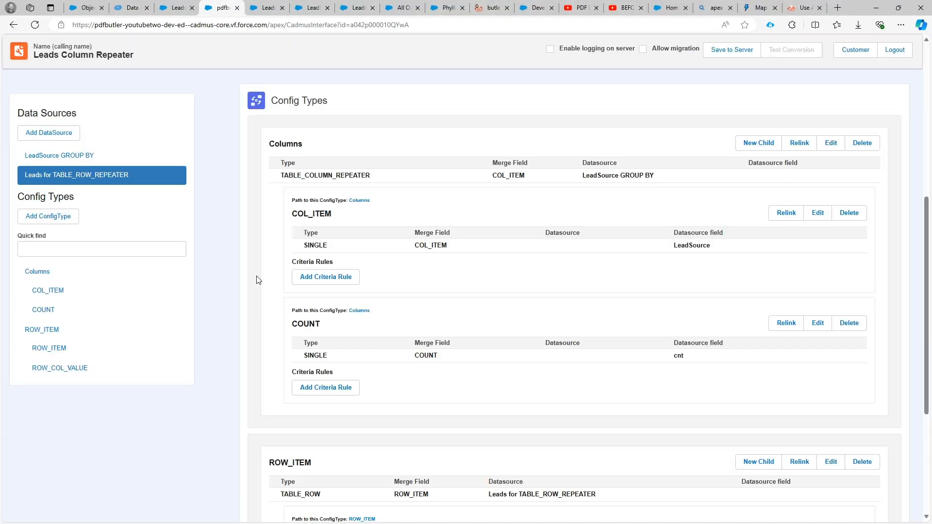
scroll(352, 255, down, 1)
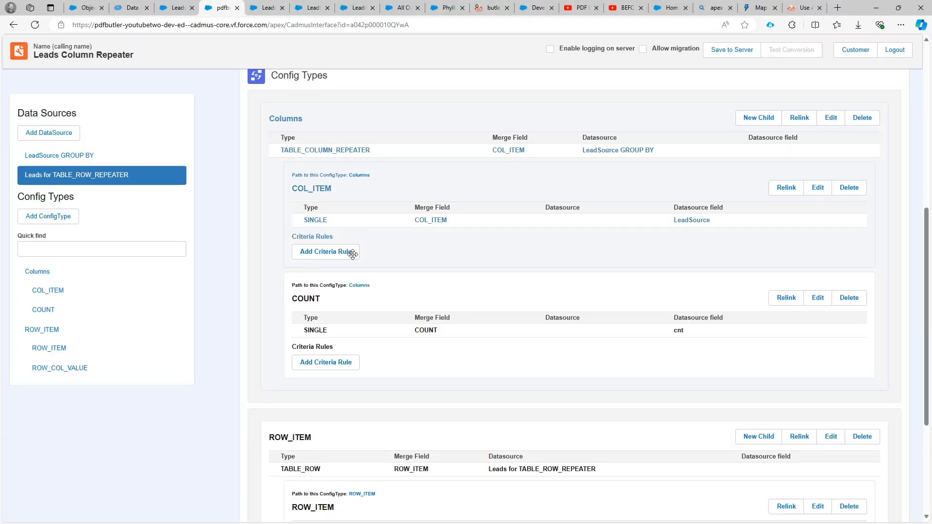
scroll(351, 254, up, 1)
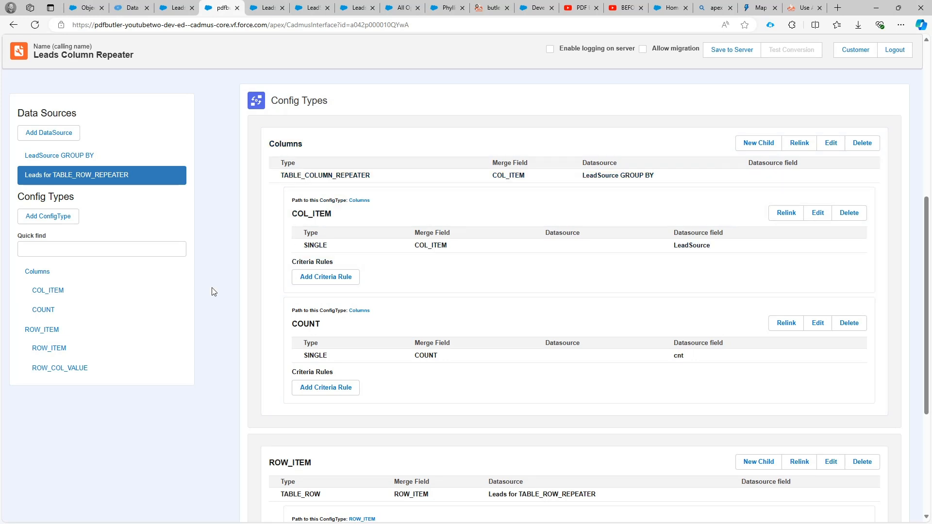
Step: Locate the ROW_ITEM config type and compare its TABLE_ROW type with the TABLE_COLUMN_REPEATER type of Columns
click(85, 329)
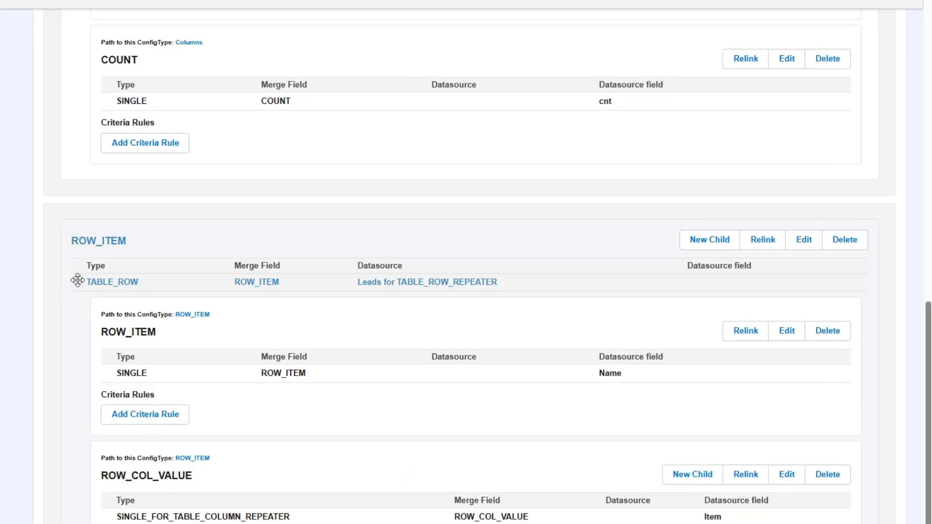
double_click(307, 279)
scroll(113, 284, up, 6)
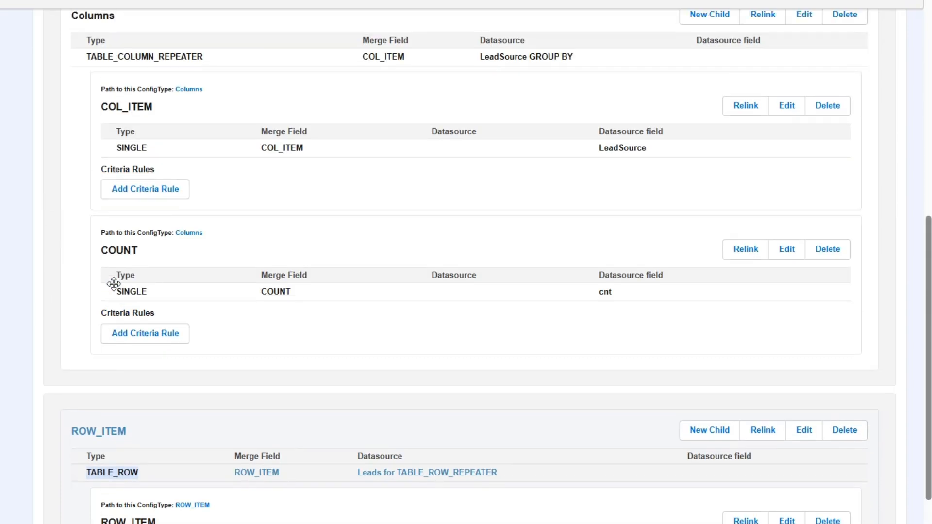
double_click(138, 181)
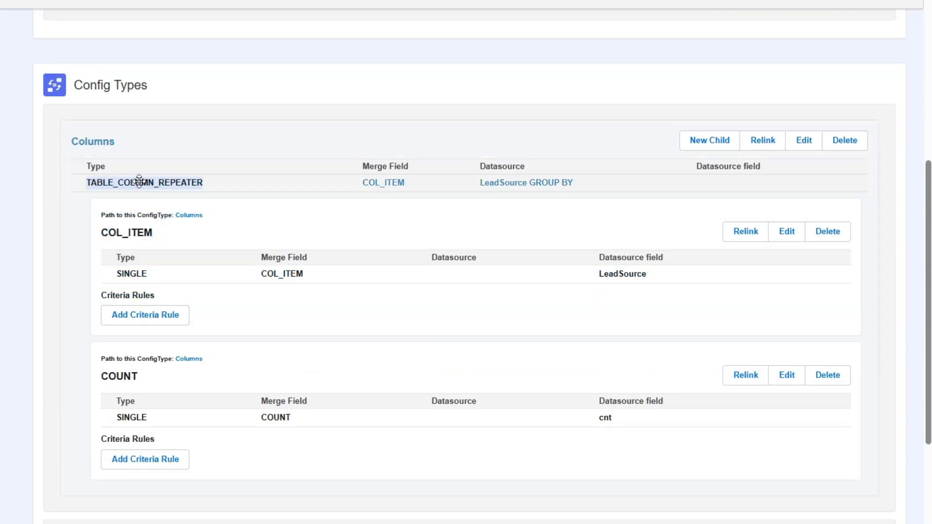
scroll(139, 181, down, 6)
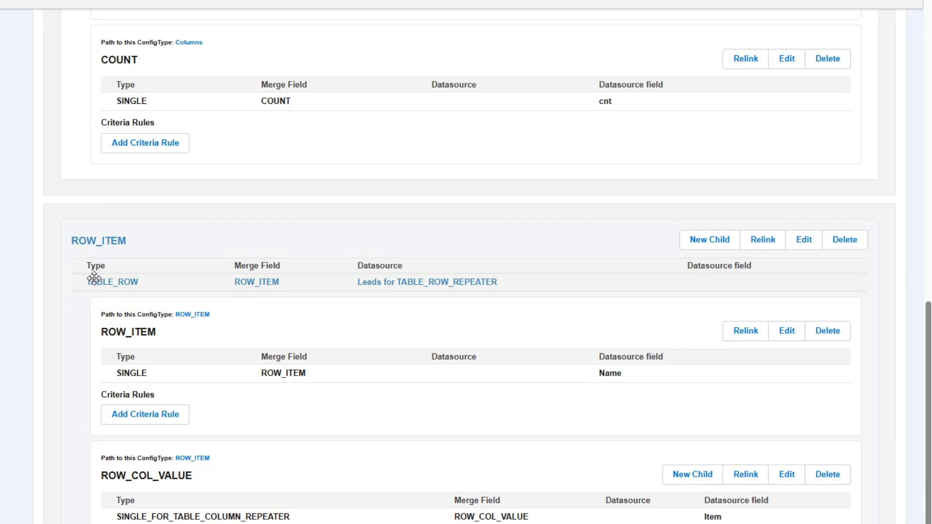
double_click(104, 281)
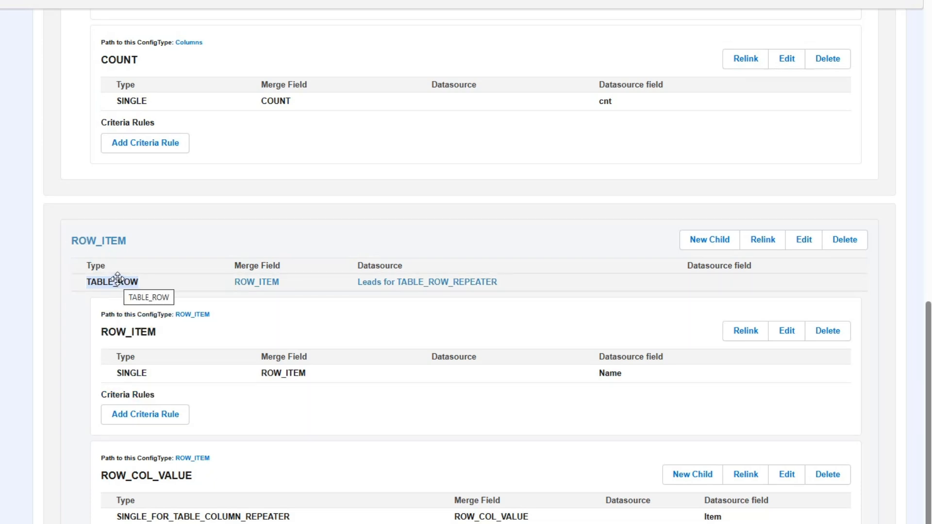
Step: Recheck the order of the Columns and ROW_ITEM config types and identify the data source assigned to ROW_ITEM
scroll(118, 276, up, 4)
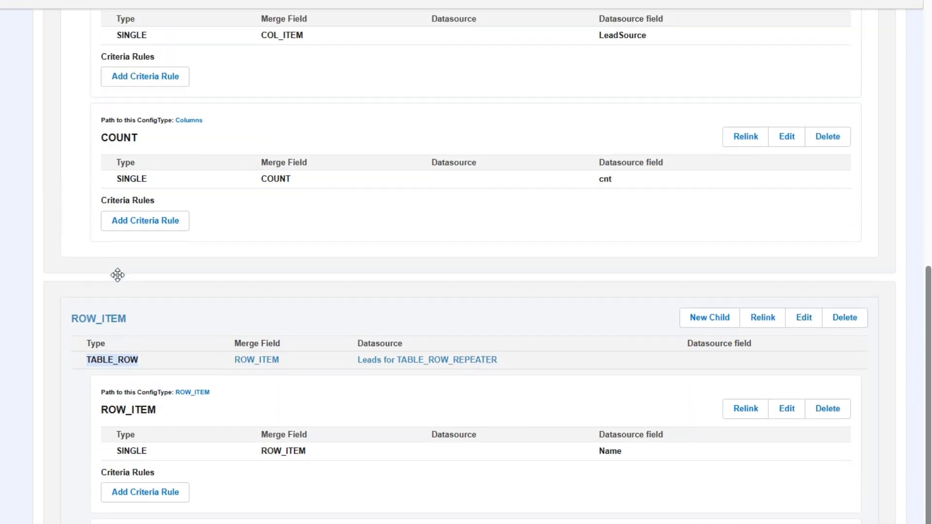
scroll(115, 270, down, 3)
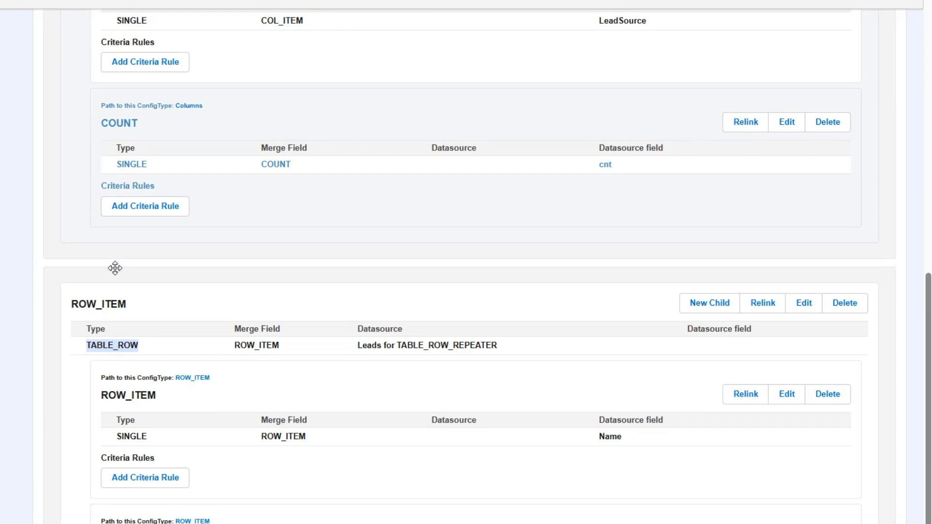
scroll(117, 270, up, 4)
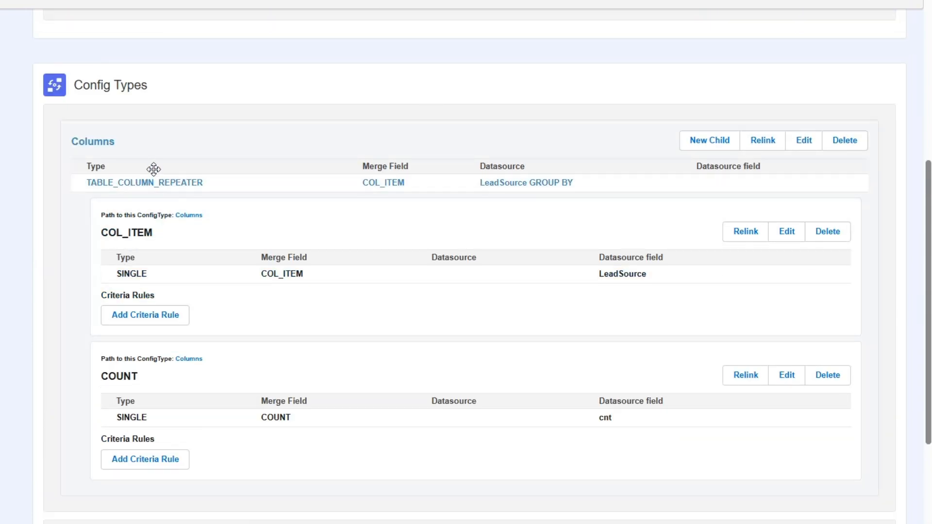
scroll(141, 291, down, 5)
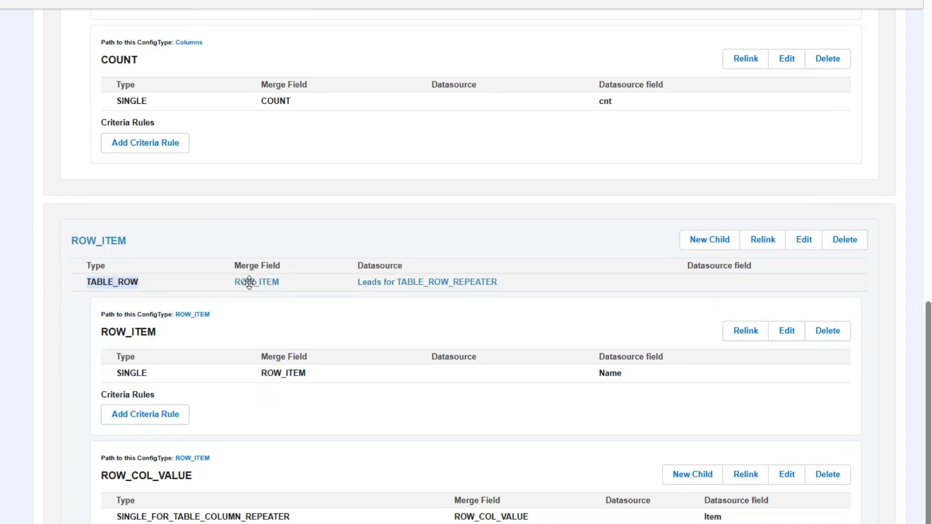
drag(373, 285, 426, 287)
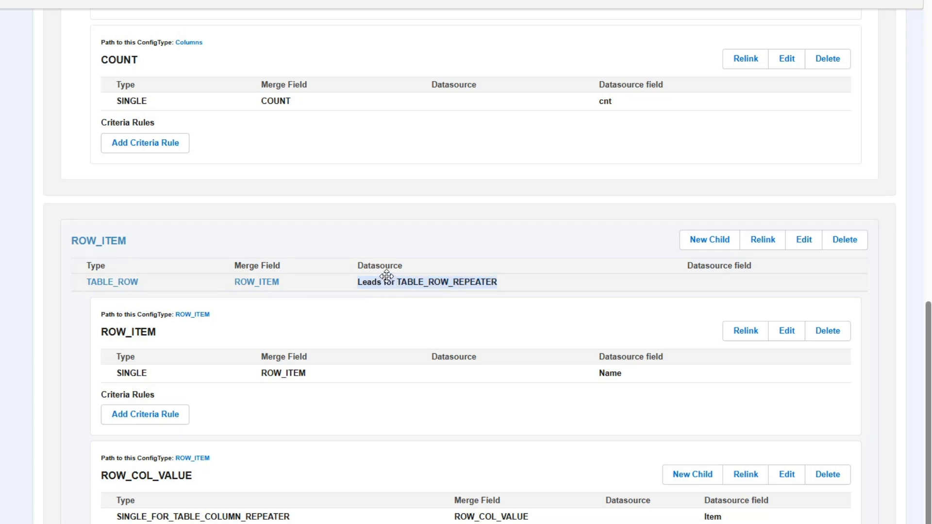
Step: Return to the Columns config type and check its TABLE_COLUMN_REPEATER type
mouse_move(386, 276)
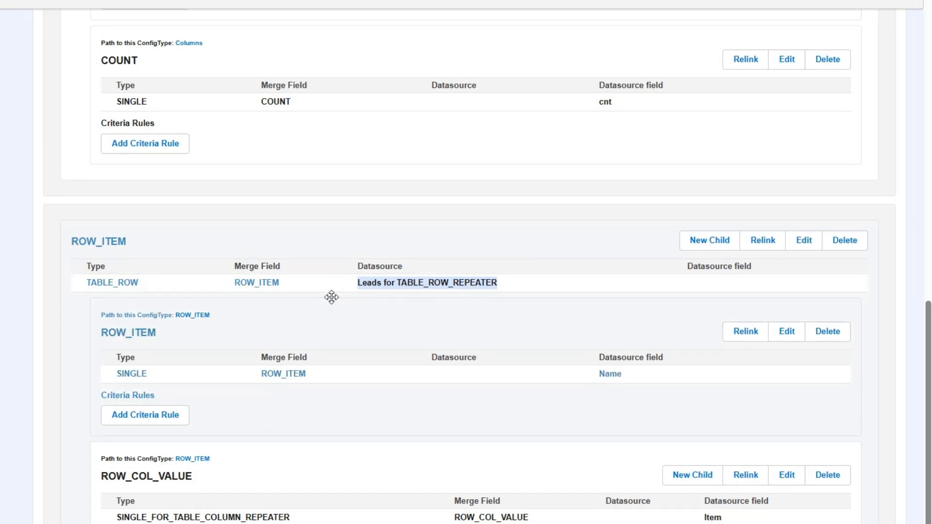
scroll(331, 297, up, 6)
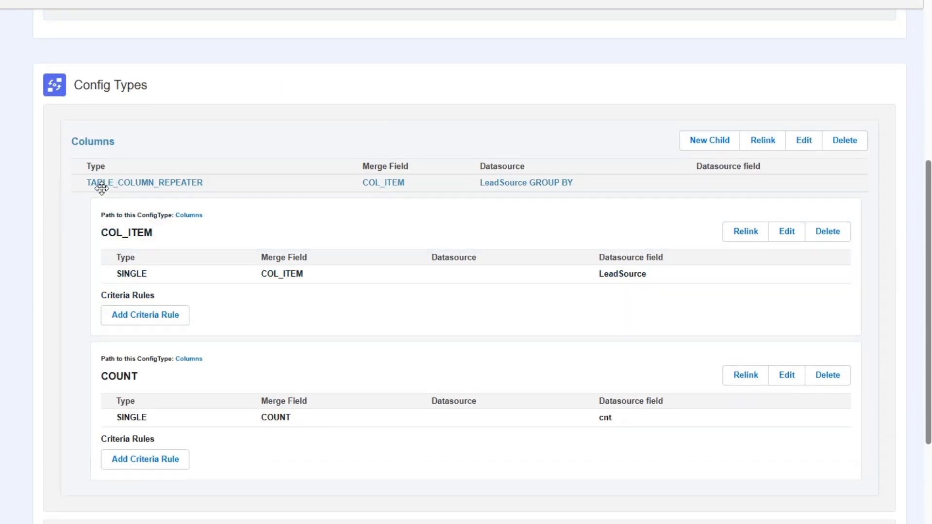
double_click(102, 188)
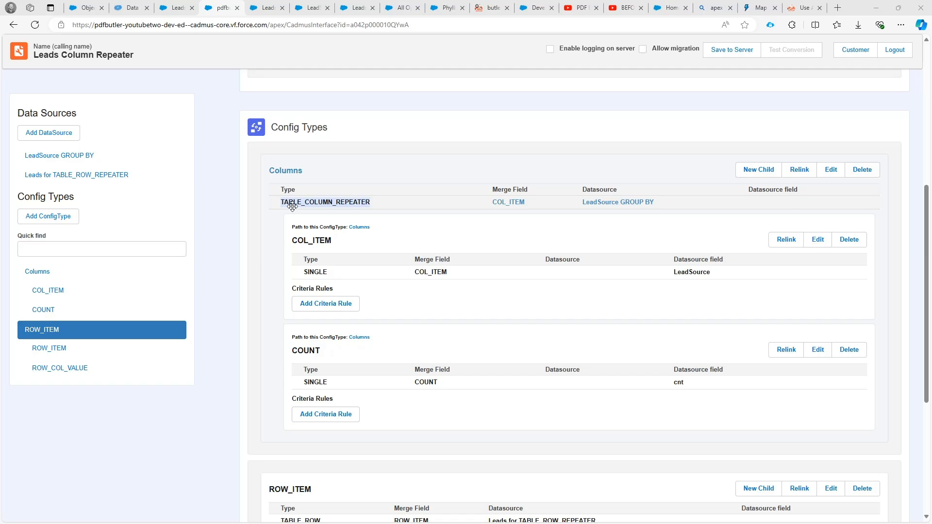
Step: Locate the ROW_COL_VALUE merge field under COL_ITEM in the Word template and return to the Leads Column Repeater config types
key(alt+Tab)
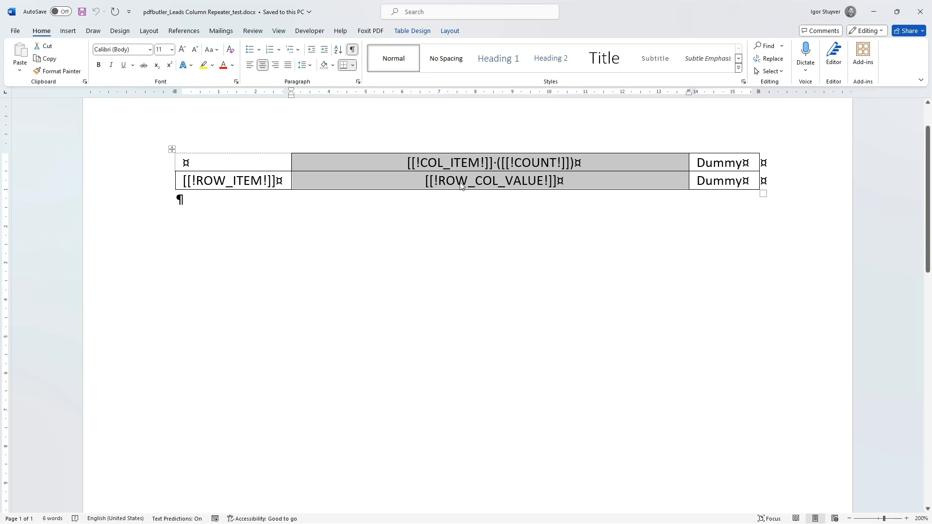
click(491, 182)
drag(418, 182, 557, 182)
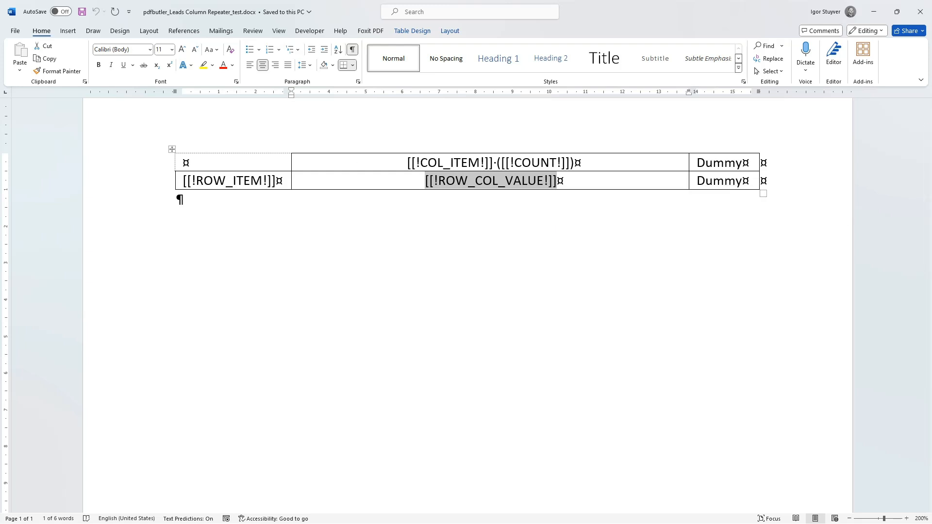
key(alt+Tab)
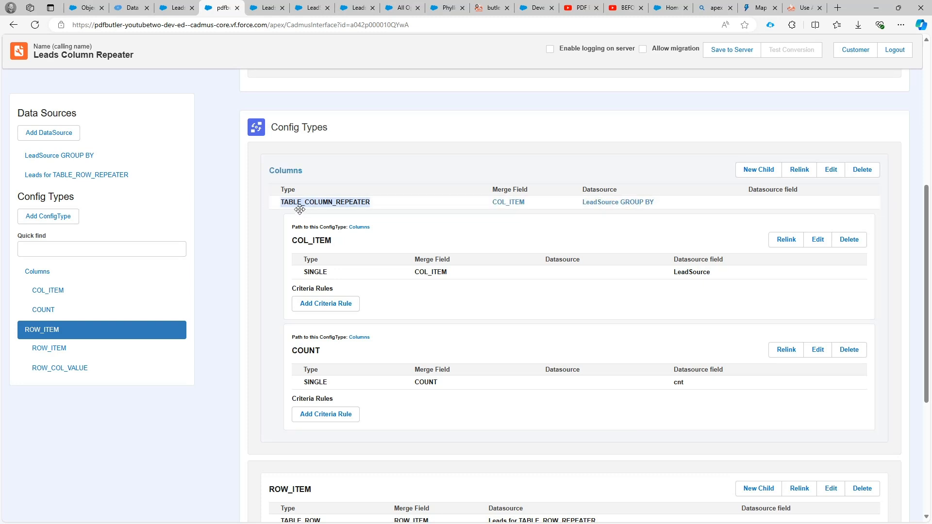
Step: Examine the lead source column headers of the table in the PDF Butler document preview
key(alt+Tab)
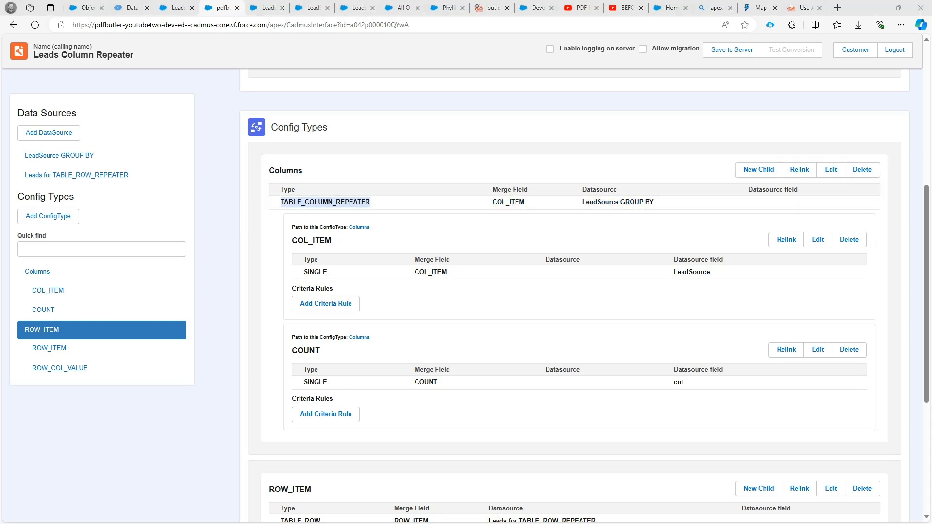
click(669, 16)
drag(384, 151, 530, 156)
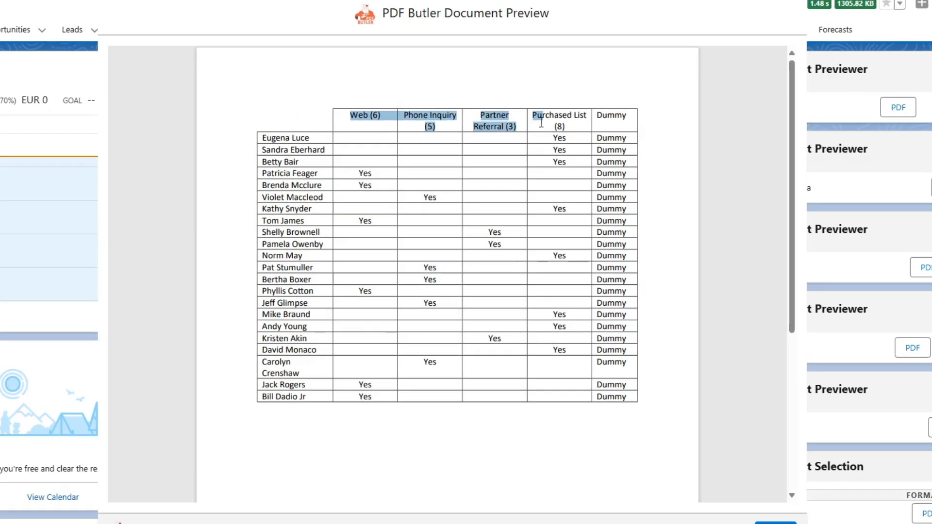
drag(541, 122, 567, 124)
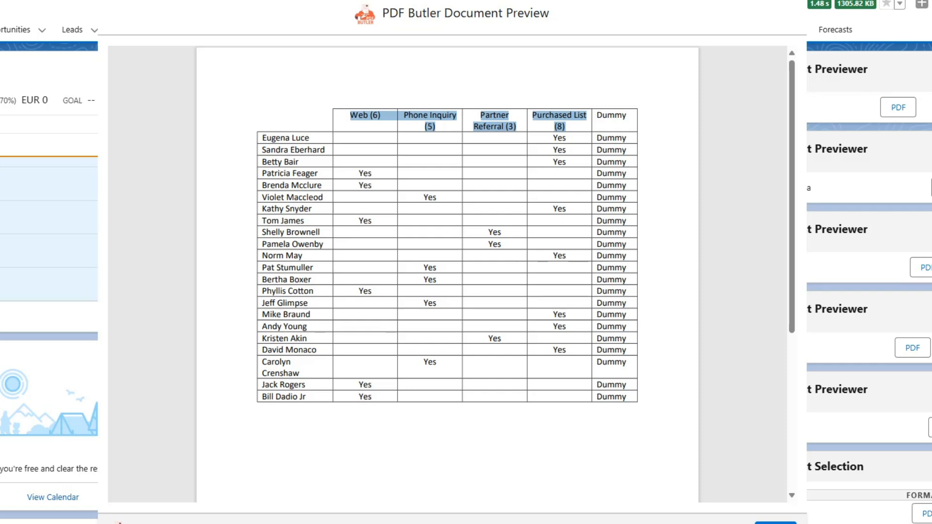
Step: Switch to the Excel workbook Book1 and review the Name merge field and the lead source headers in C2:F2
drag(0, 34, 618, 11)
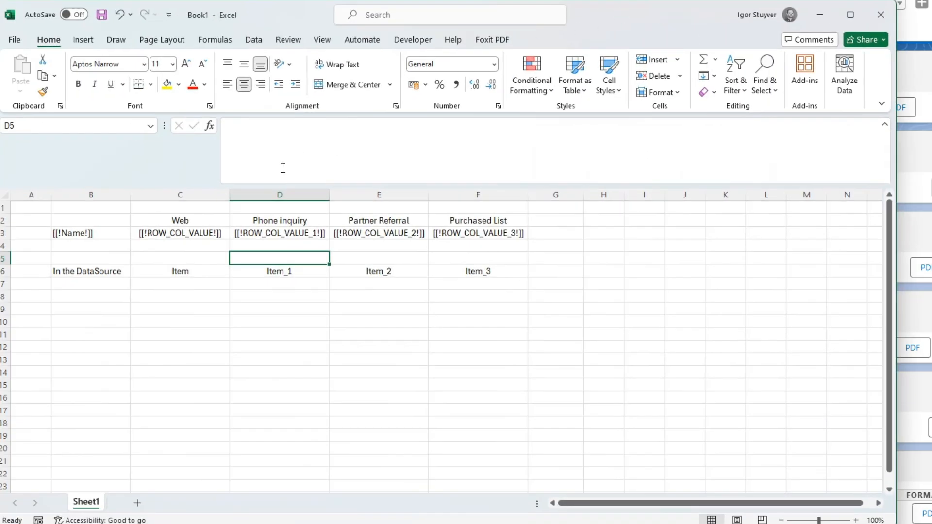
drag(85, 223, 99, 233)
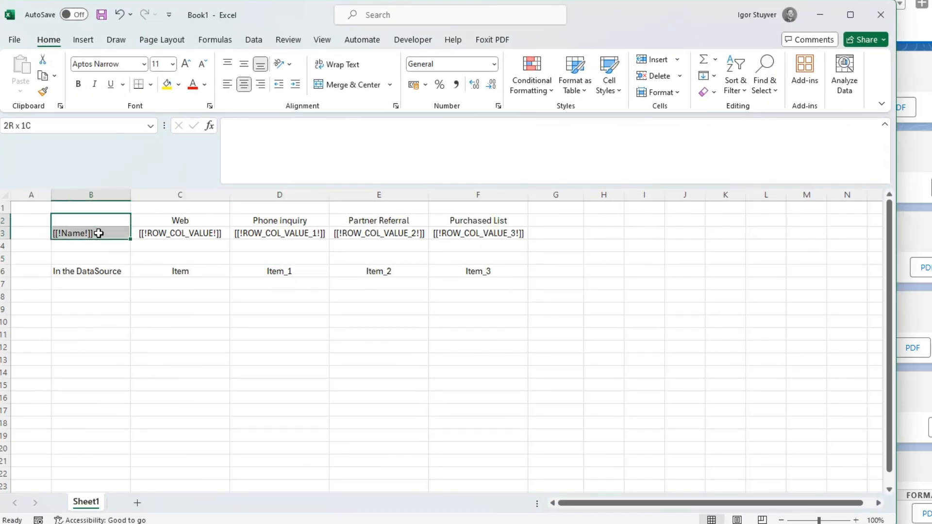
click(180, 220)
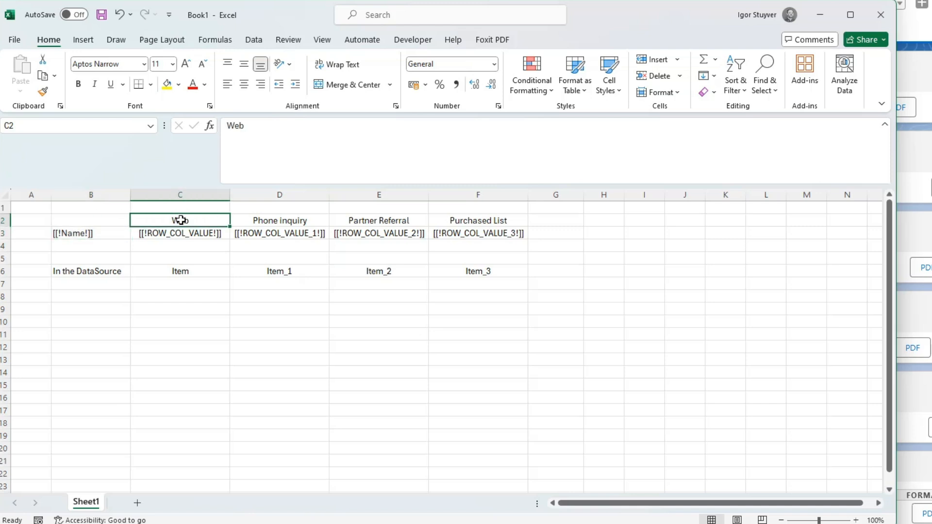
drag(180, 220, 468, 218)
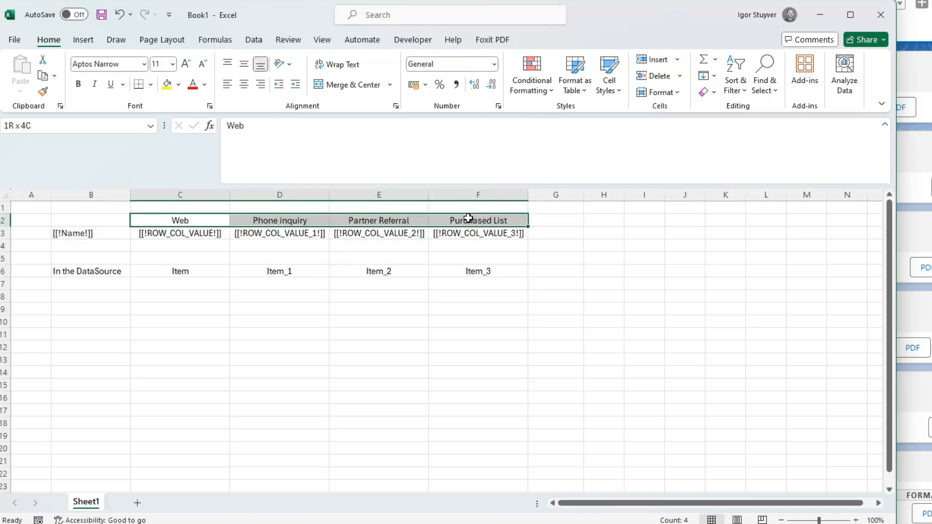
Step: Compare the merge field names from ROW_COL_VALUE to ROW_COL_VALUE_3 in row 3 and mark the empty columns G to J
click(185, 237)
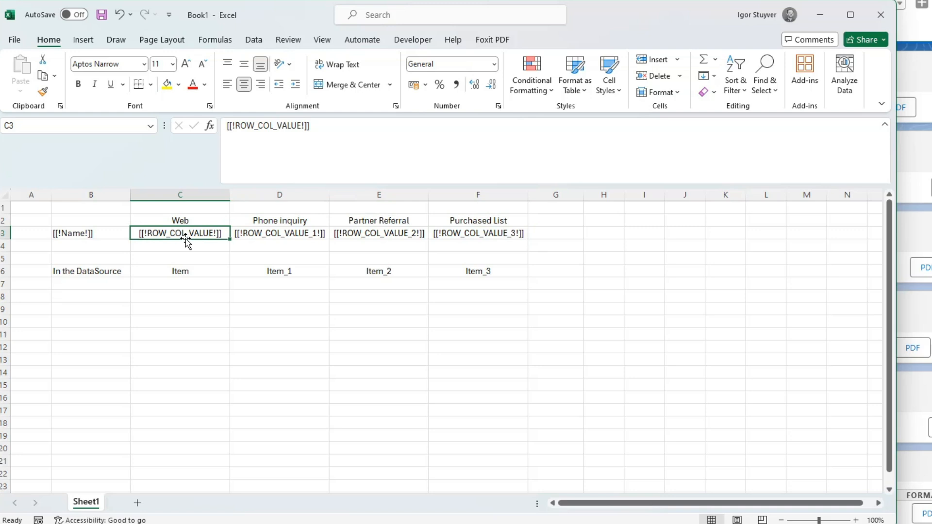
click(270, 234)
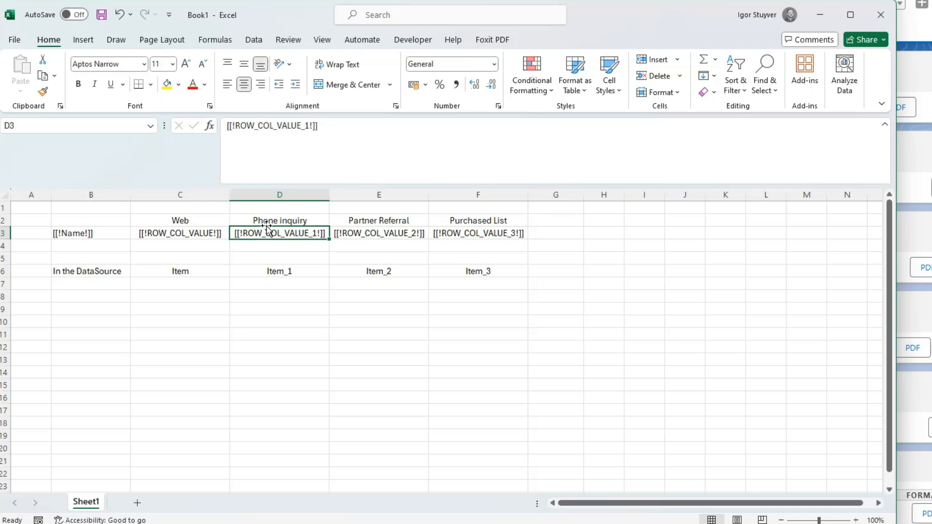
drag(271, 194, 449, 192)
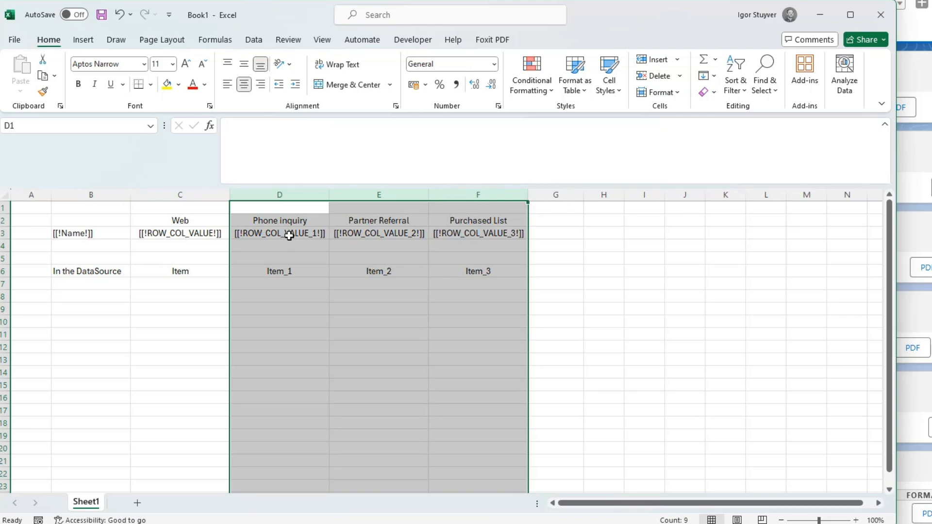
click(289, 236)
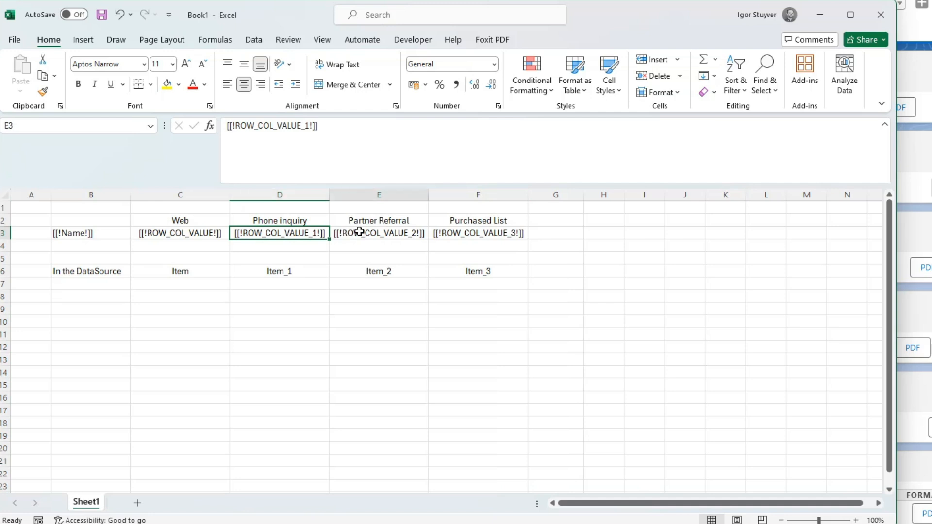
click(360, 232)
click(458, 233)
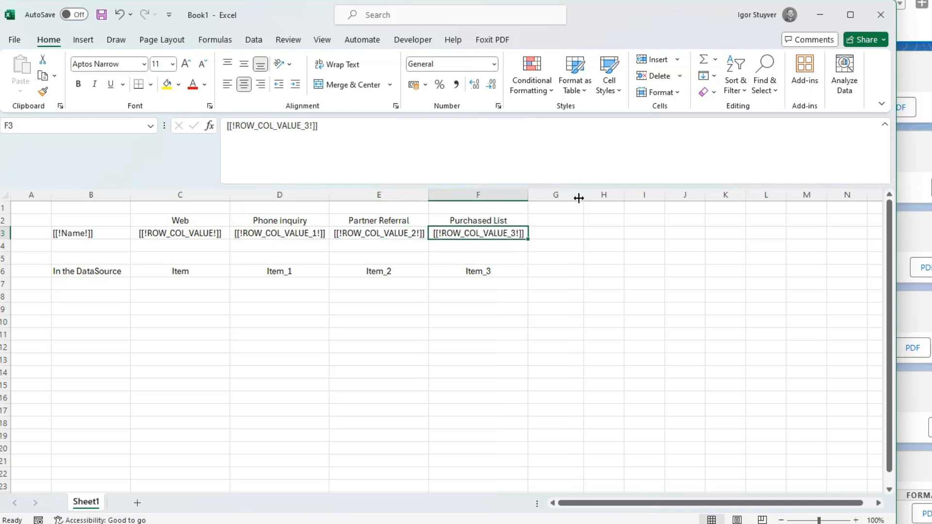
click(578, 198)
drag(577, 198, 675, 206)
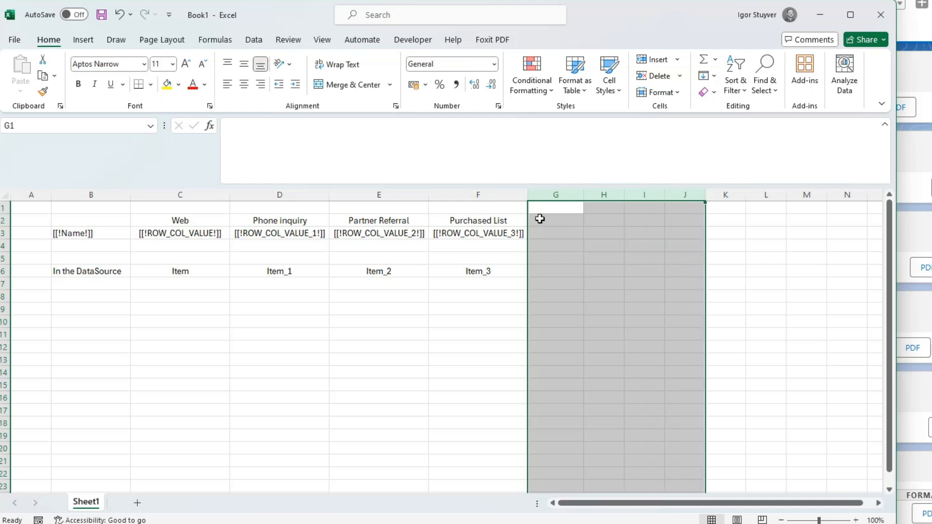
Step: Match ROW_COL_VALUE in C3 with Item in C6 and check the datasource field of the ROW_COL_VALUE config type
click(165, 234)
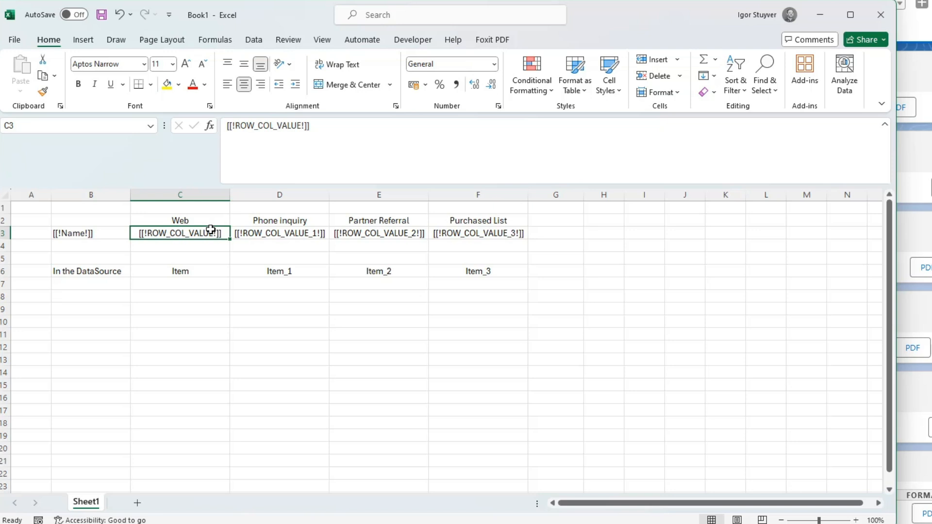
drag(200, 233, 199, 270)
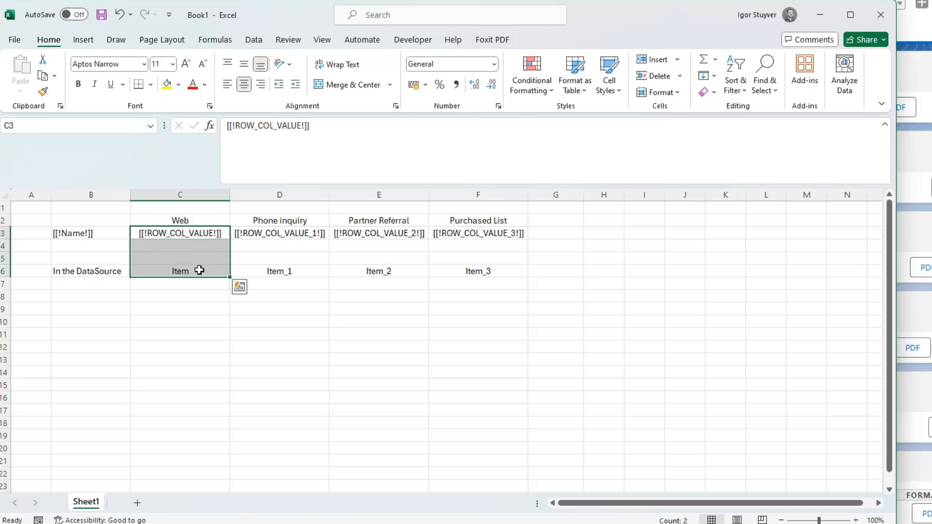
key(alt+Tab)
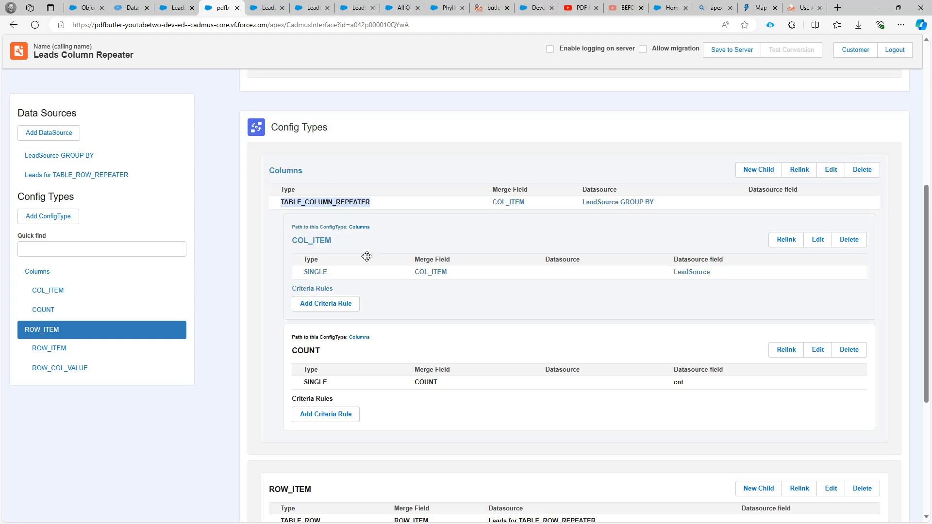
scroll(367, 256, down, 5)
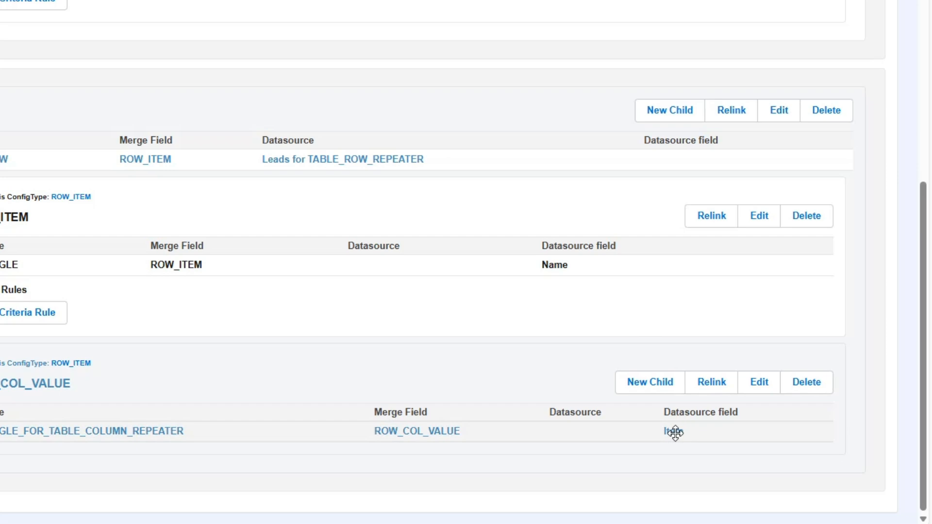
double_click(761, 459)
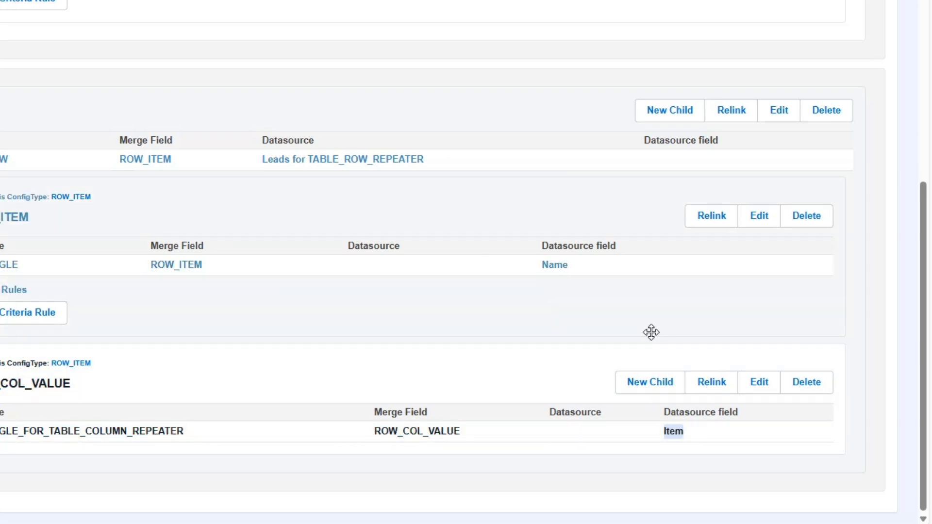
Step: Return to the Excel workbook and match the Phone inquiry column's ROW_COL_VALUE_1 in D3 with Item_1 in D6
key(alt+Tab)
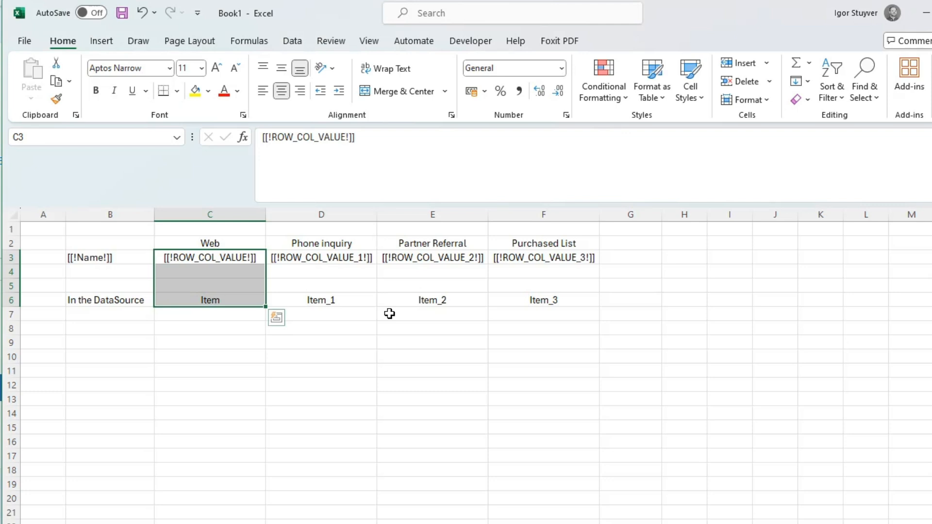
click(337, 262)
click(337, 311)
click(338, 301)
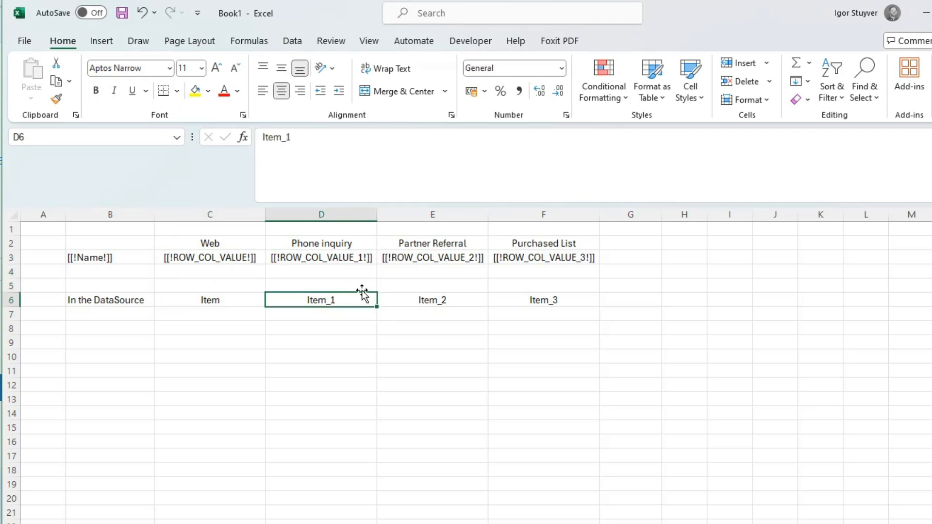
Step: Trace the data source keys from Item to Item_3 across row 6, including the empty cells G6:J6 beyond them
click(217, 302)
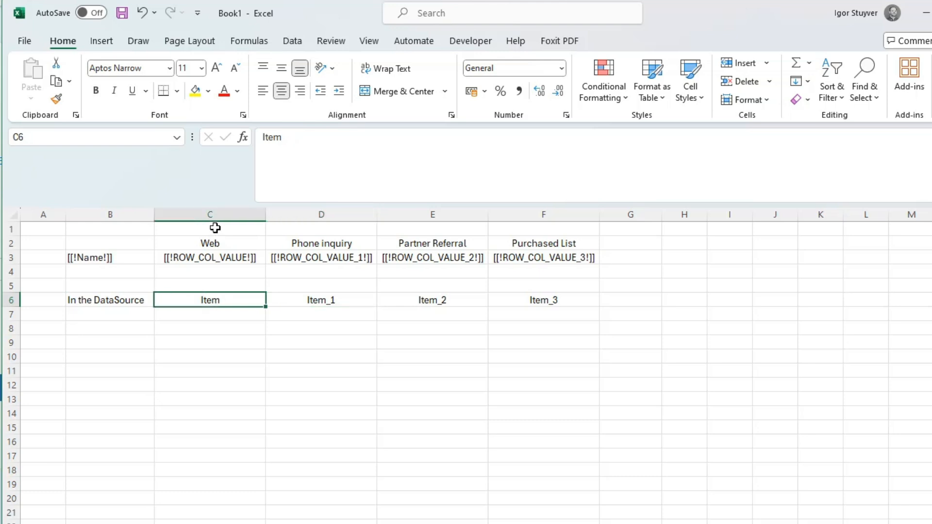
click(330, 300)
click(421, 299)
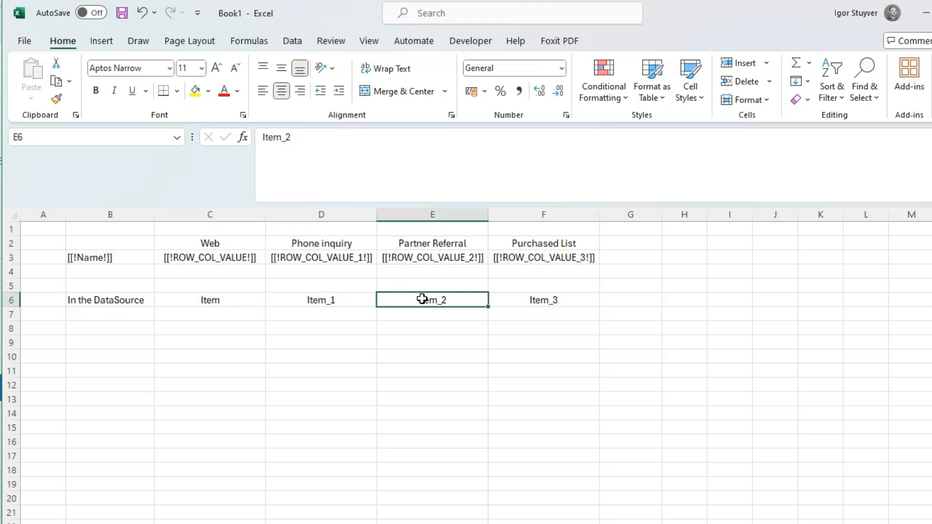
click(541, 299)
drag(618, 297, 774, 301)
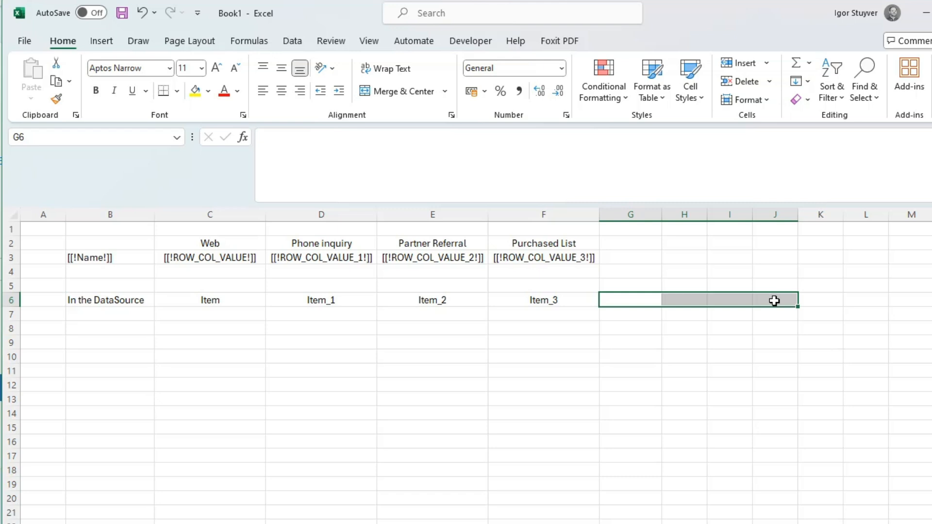
drag(339, 297, 510, 298)
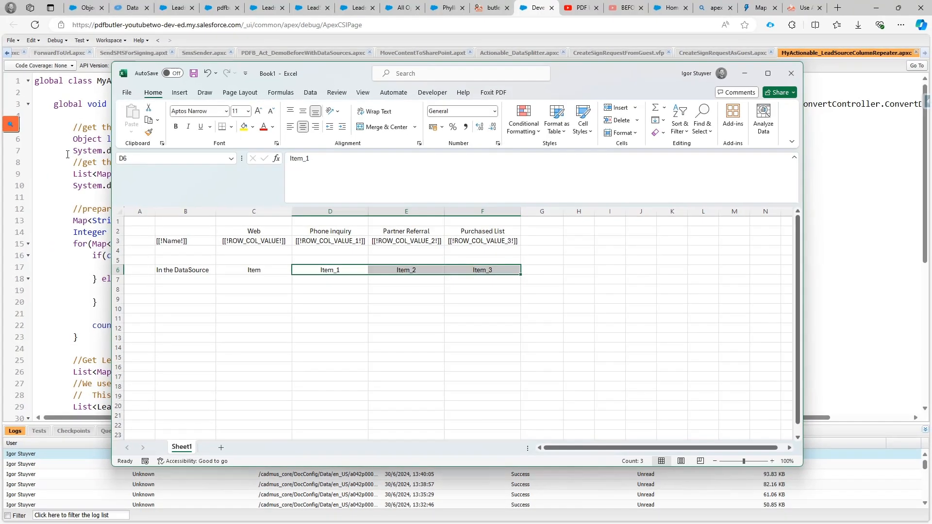
Step: Switch to the Developer Console and examine the MyActionable_LeadSourceColumnRepeater class declaration and the AbstractBeforeWithDataSourcesActionable it implements
click(68, 152)
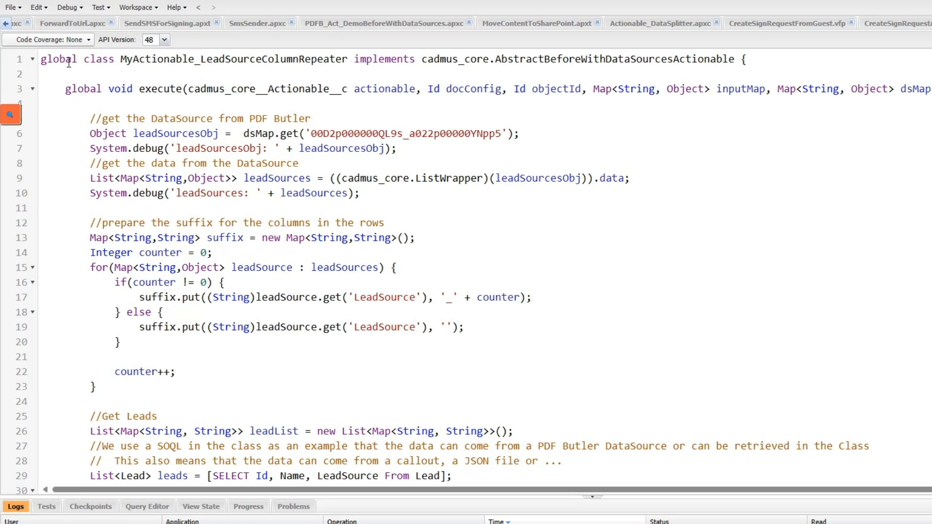
double_click(61, 83)
drag(75, 62, 168, 59)
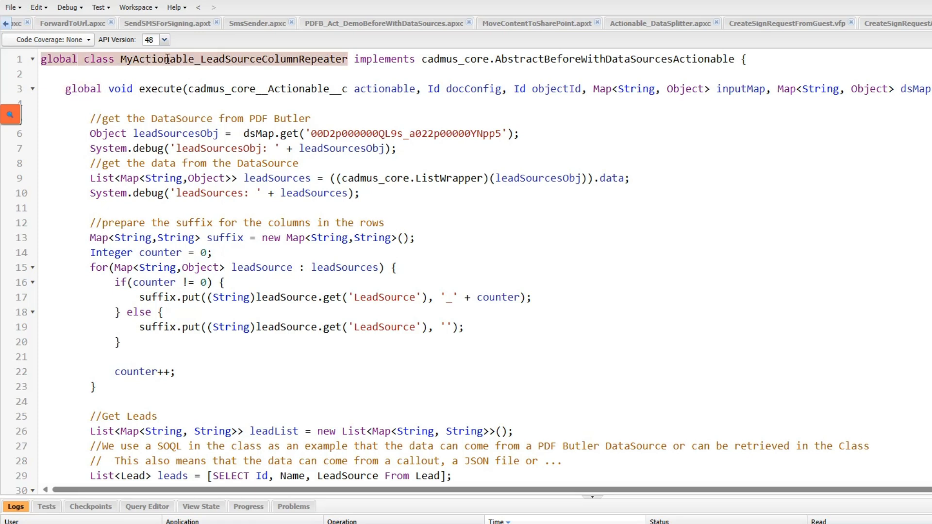
click(392, 58)
drag(392, 59, 535, 57)
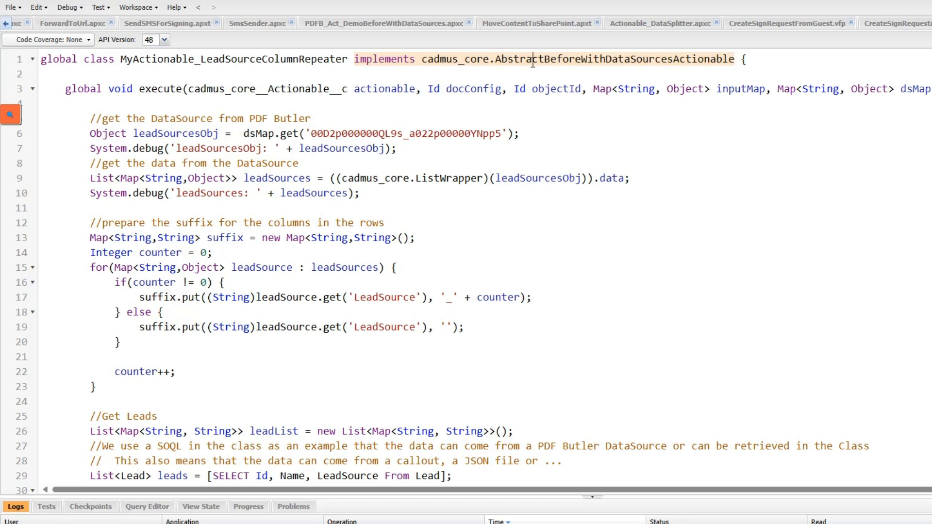
double_click(533, 61)
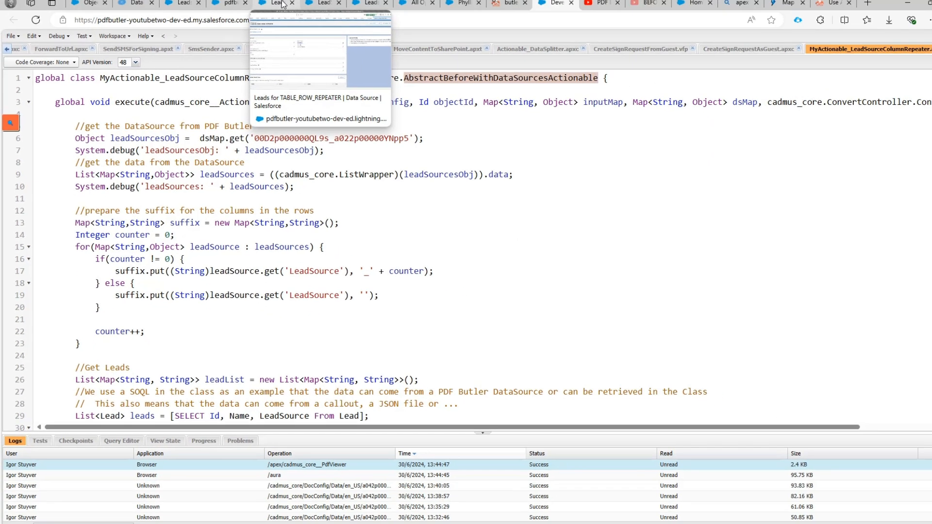
Step: Switch to the LeadSource GROUP BY data source record and highlight its SOQL query grouping leads by LeadSource
click(271, 10)
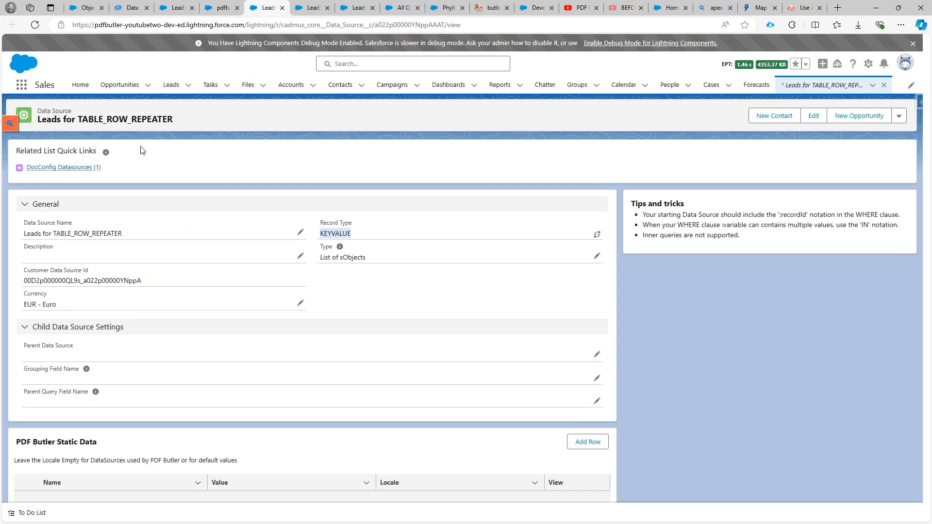
click(325, 9)
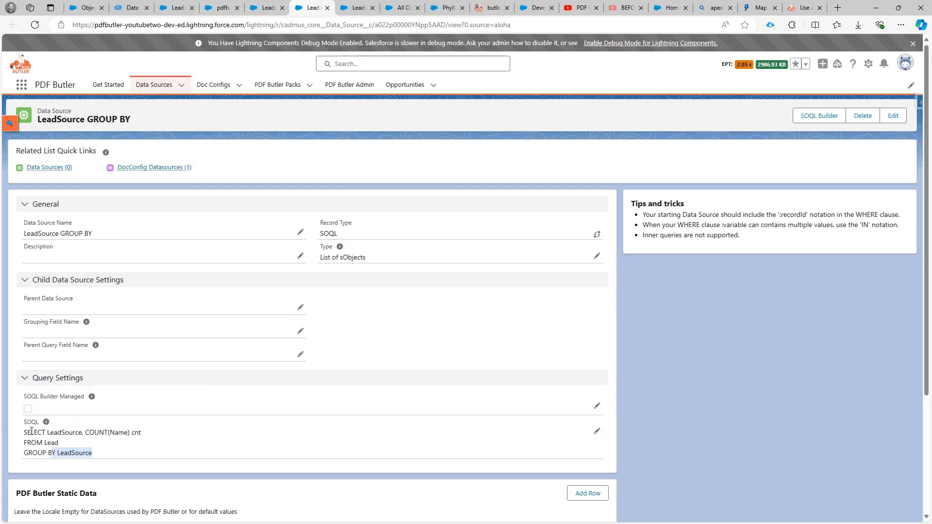
drag(32, 431, 97, 455)
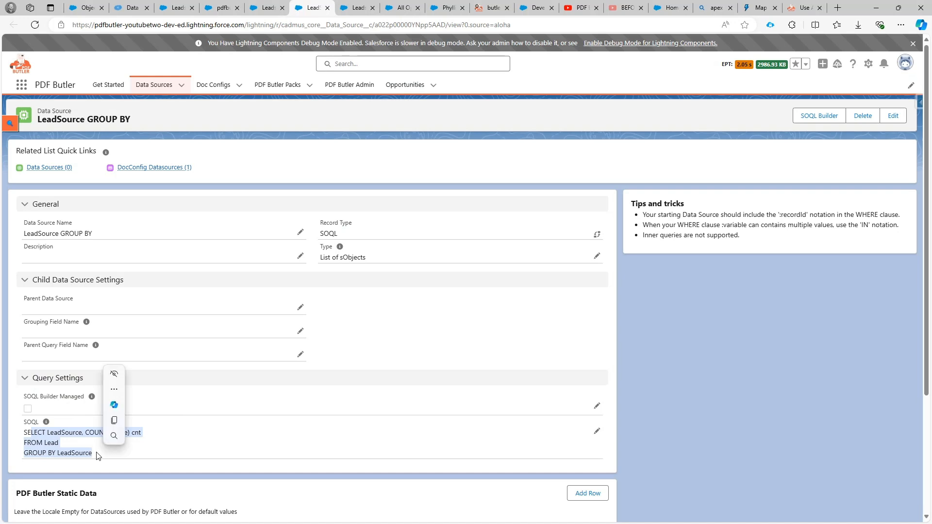
Step: Return to the Developer Console and trace the WithDataSources interface, the execute method and the data source ID passed to dsMap.get in line 6
click(536, 11)
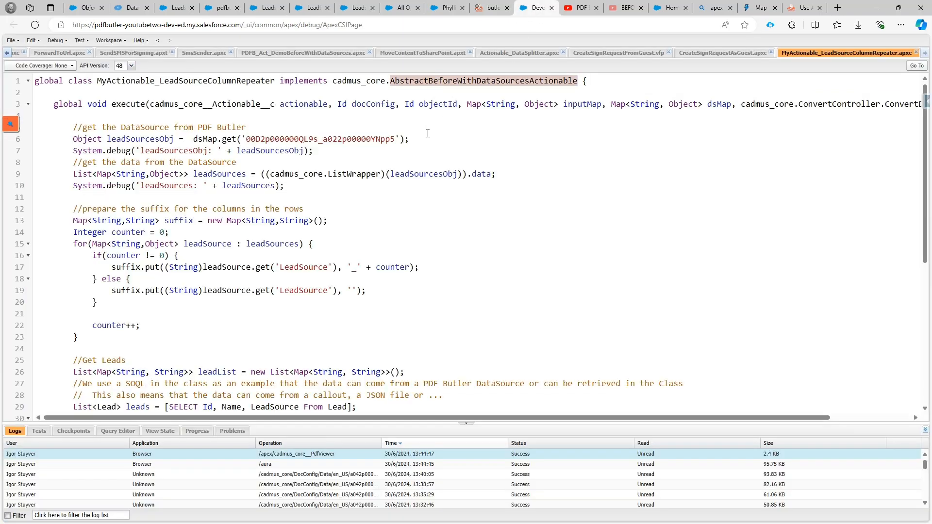
drag(429, 81, 530, 80)
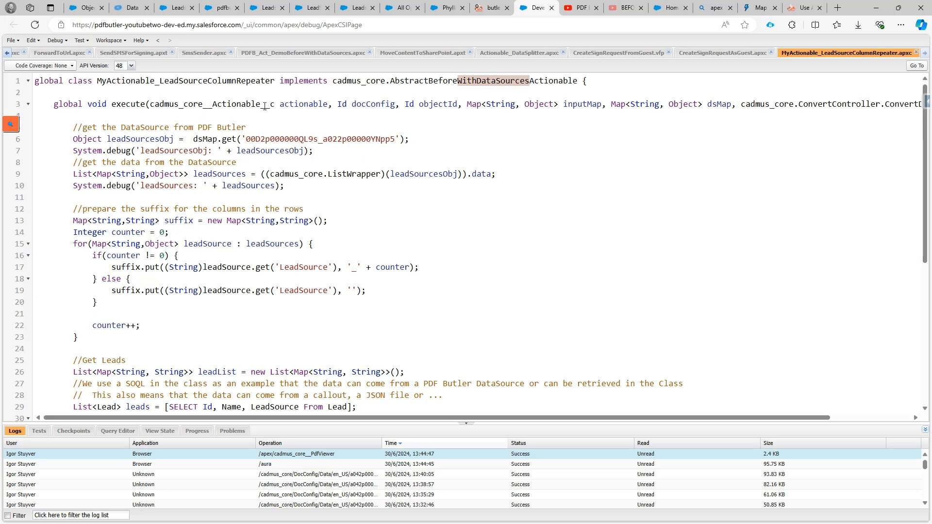
drag(116, 92, 128, 112)
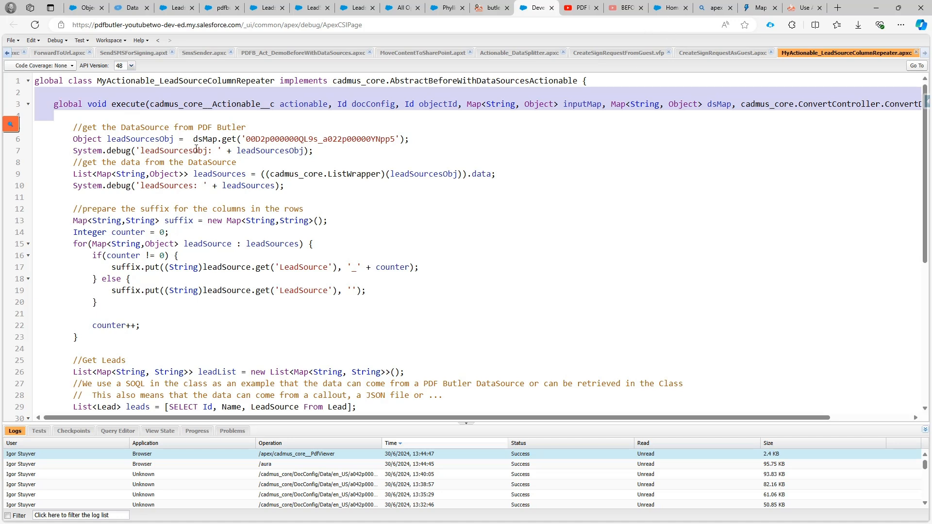
click(207, 140)
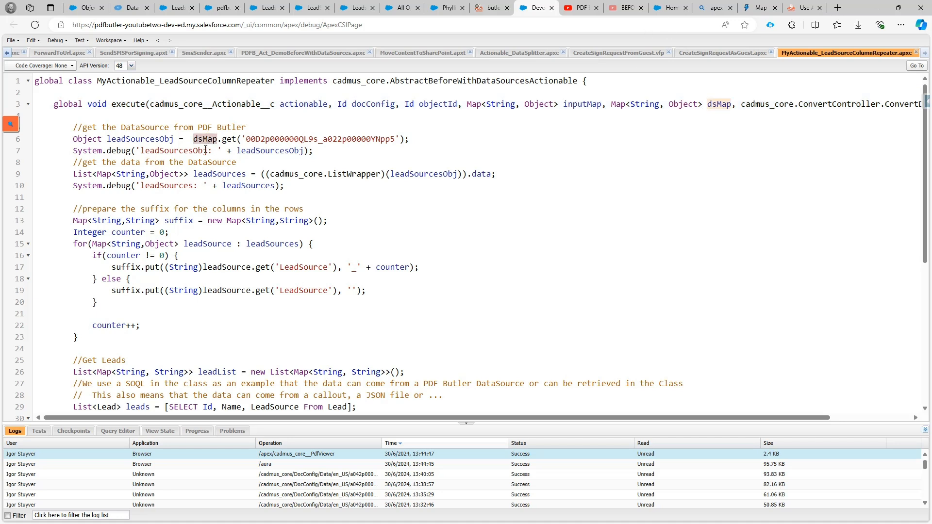
double_click(281, 139)
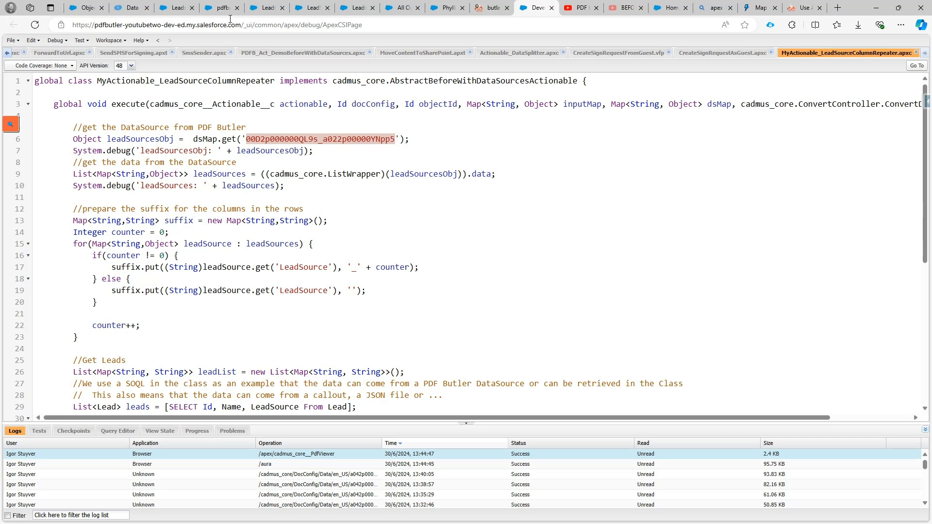
Step: Go back to the LeadSource GROUP BY record and show all its data with Salesforce Inspector in a new tab
mouse_move(269, 10)
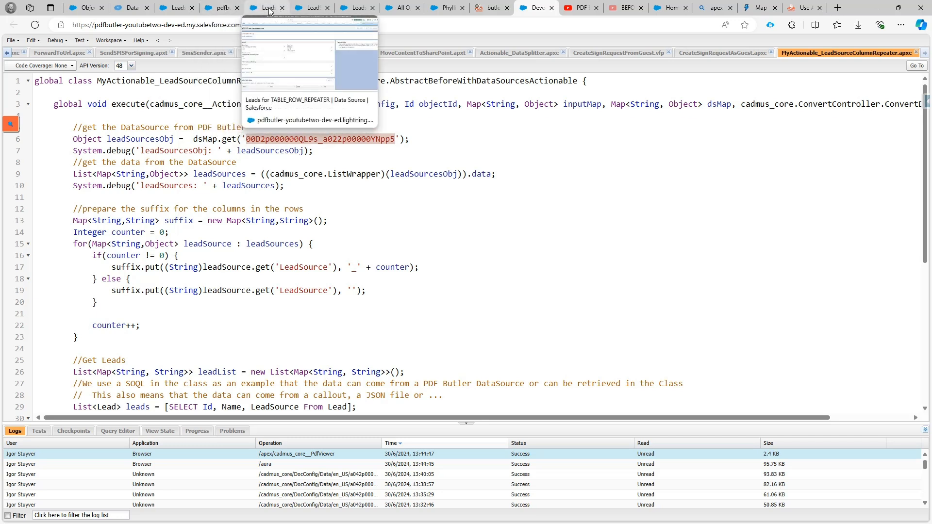
click(309, 9)
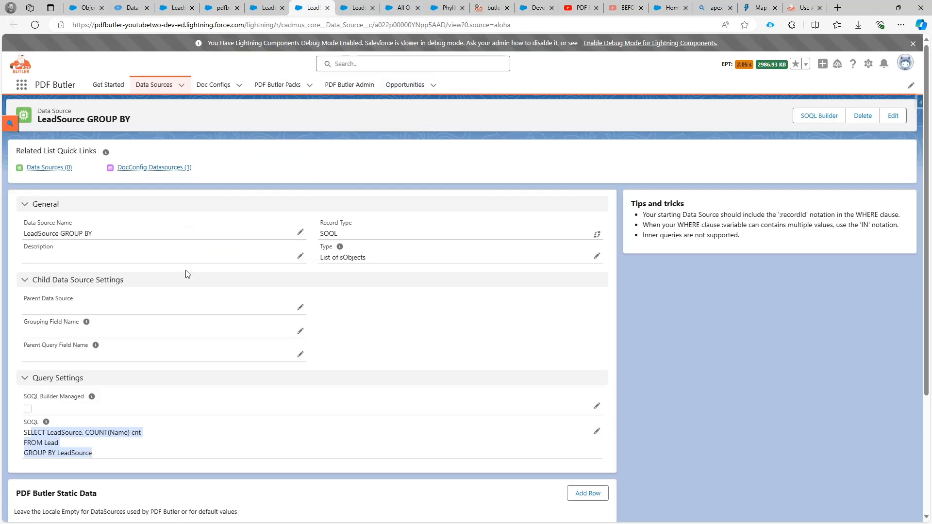
click(918, 102)
right_click(845, 247)
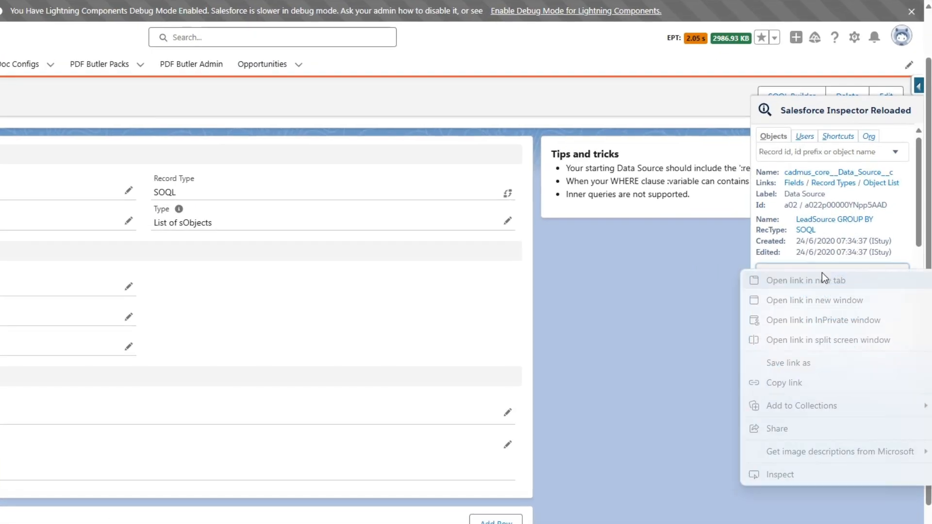
click(836, 254)
click(337, 8)
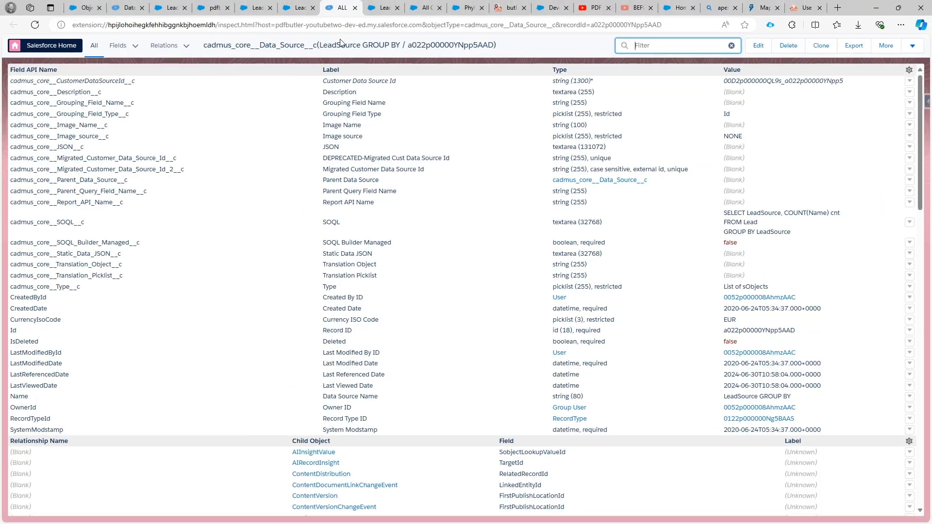
Step: Highlight the cadmus_core__CustomerDataSourceId__c field and its value, and close the record's data view
double_click(84, 81)
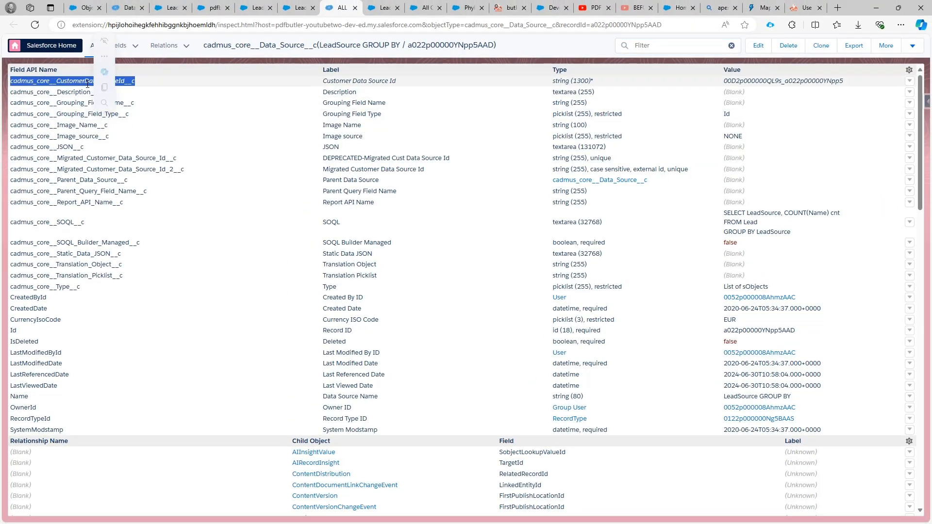
double_click(761, 82)
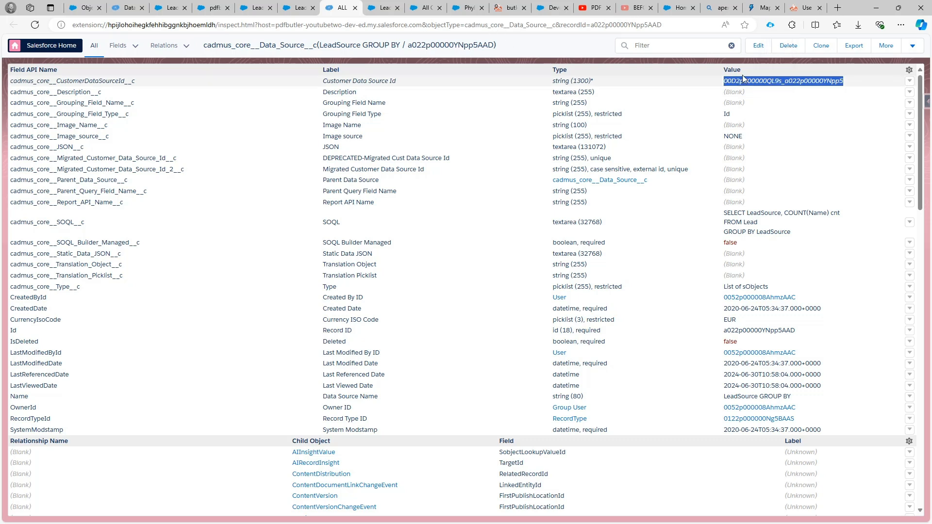
click(355, 9)
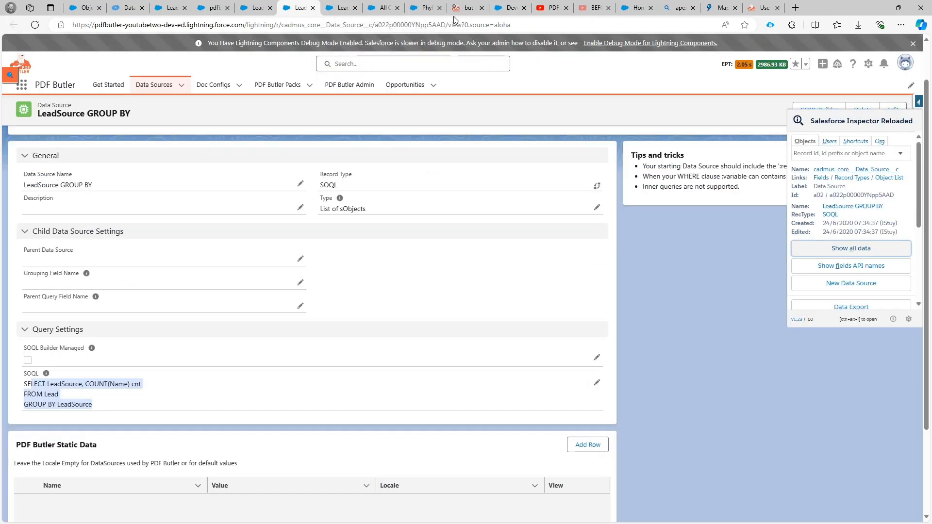
Step: Return to the Developer Console and examine how lines 6 to 10 retrieve leadSourcesObj and read its data into leadSources
click(510, 8)
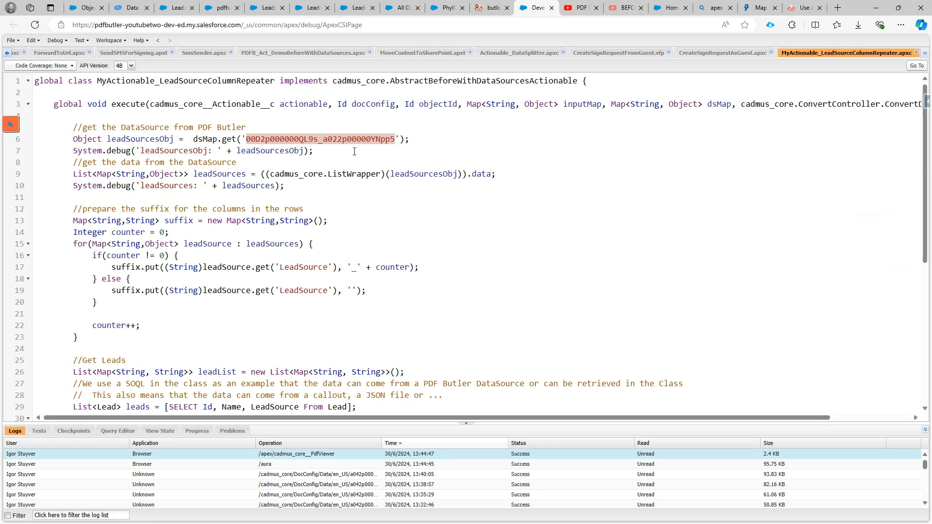
drag(428, 139, 547, 171)
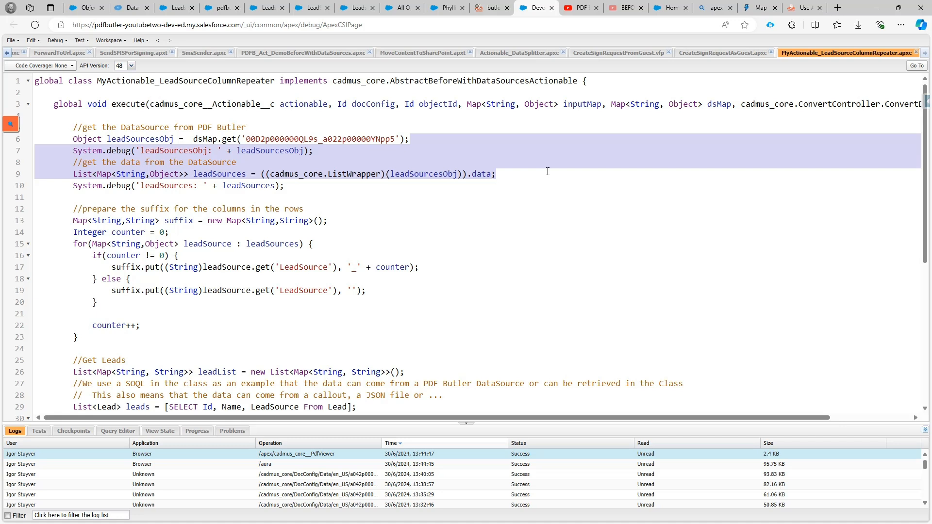
drag(547, 172, 549, 184)
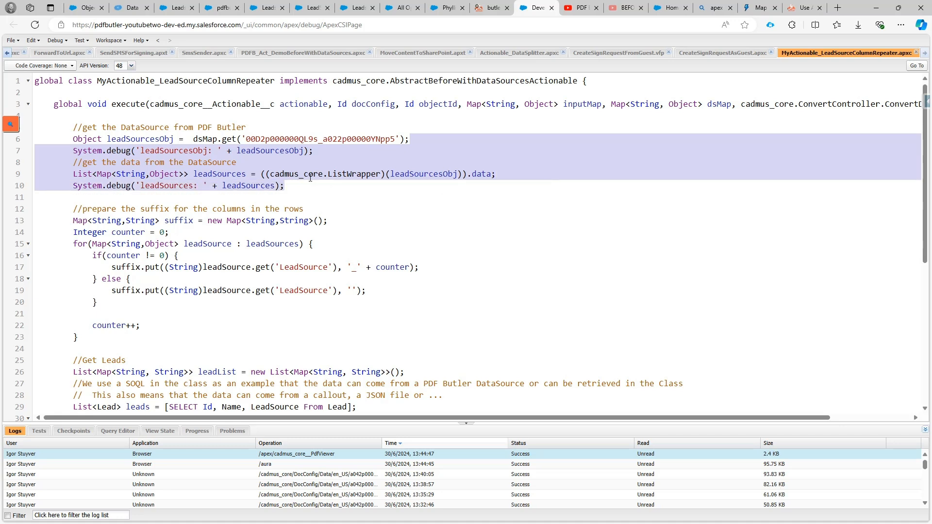
double_click(226, 173)
scroll(341, 178, down, 1)
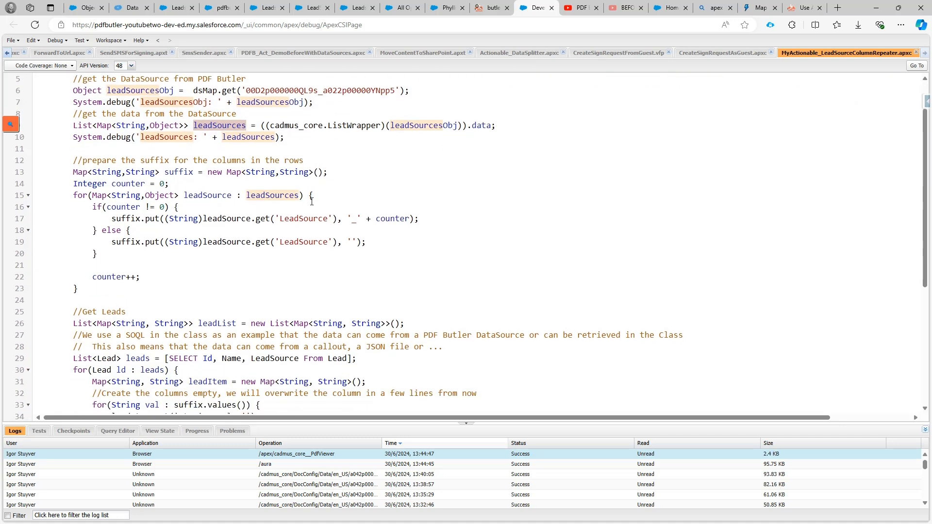
scroll(275, 179, up, 1)
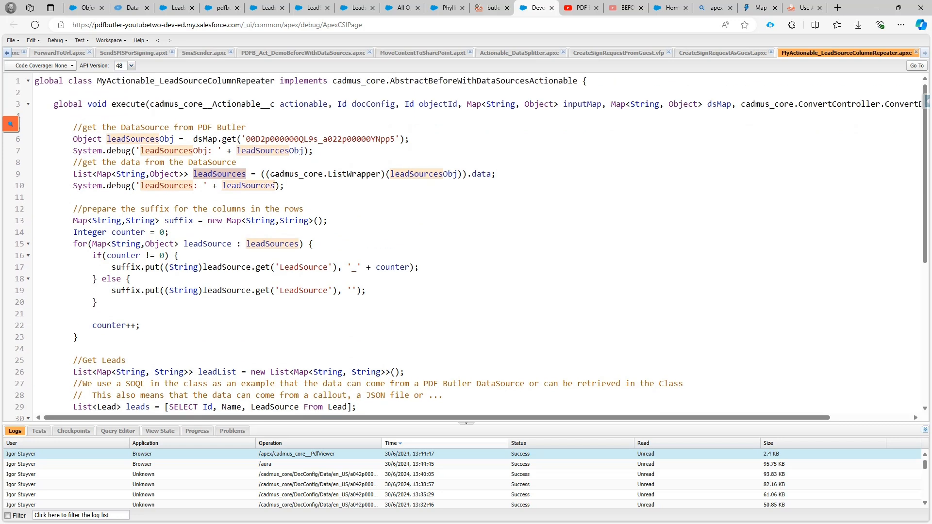
Step: Highlight the List and Map types in the leadSources declaration on line 9
double_click(83, 174)
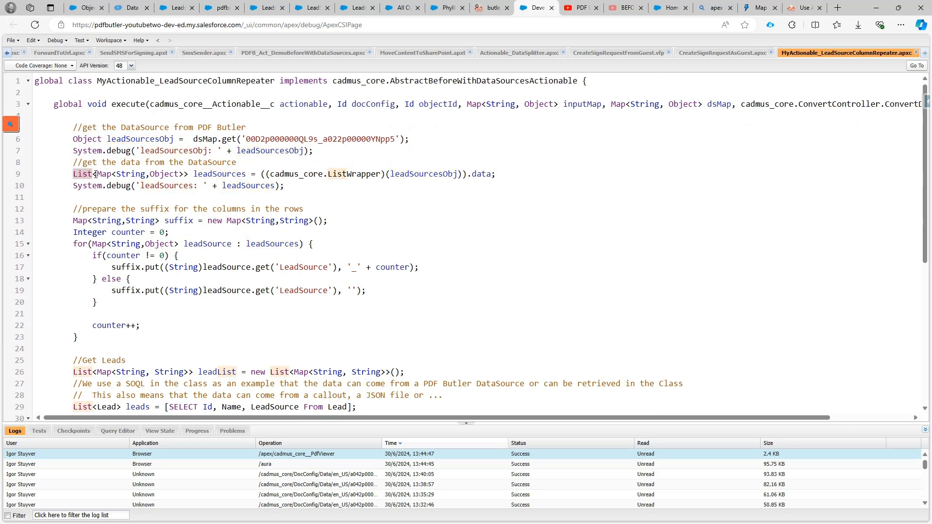
drag(84, 174, 104, 173)
double_click(105, 174)
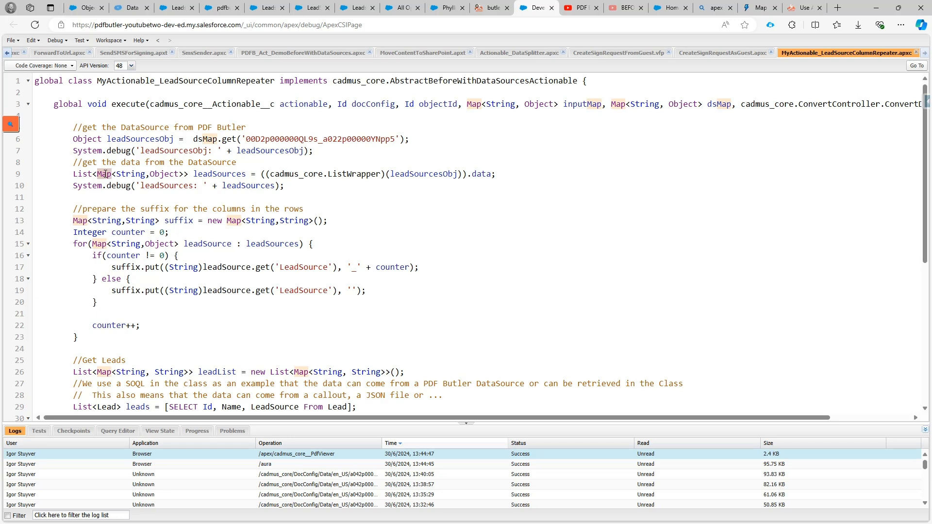
double_click(75, 174)
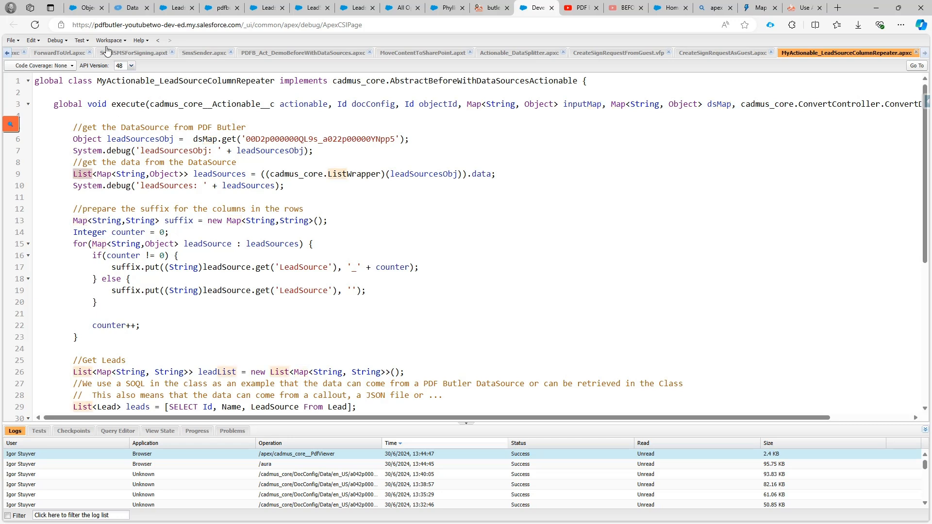
Step: Switch to the Data Export results and highlight the LeadSource rows from Web to Purchased List with their cnt values
click(125, 14)
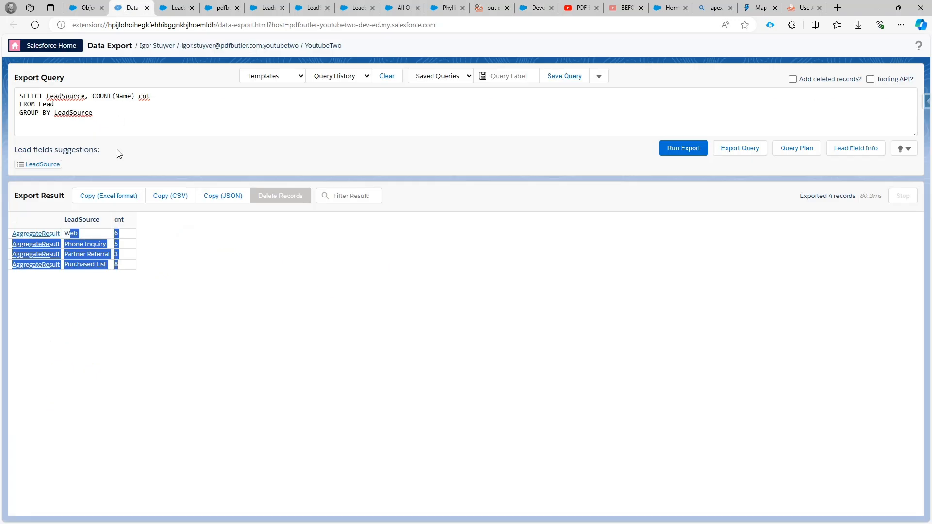
click(90, 234)
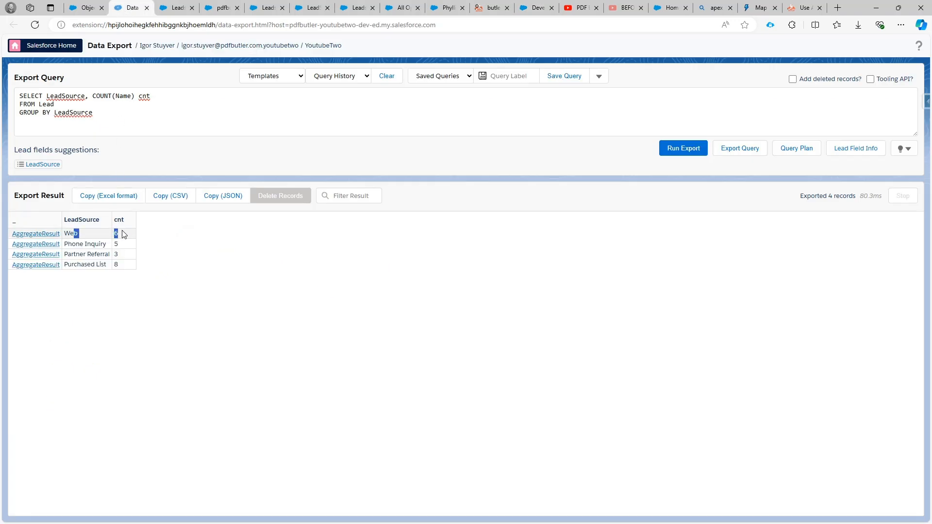
double_click(113, 234)
drag(114, 235, 124, 262)
click(74, 233)
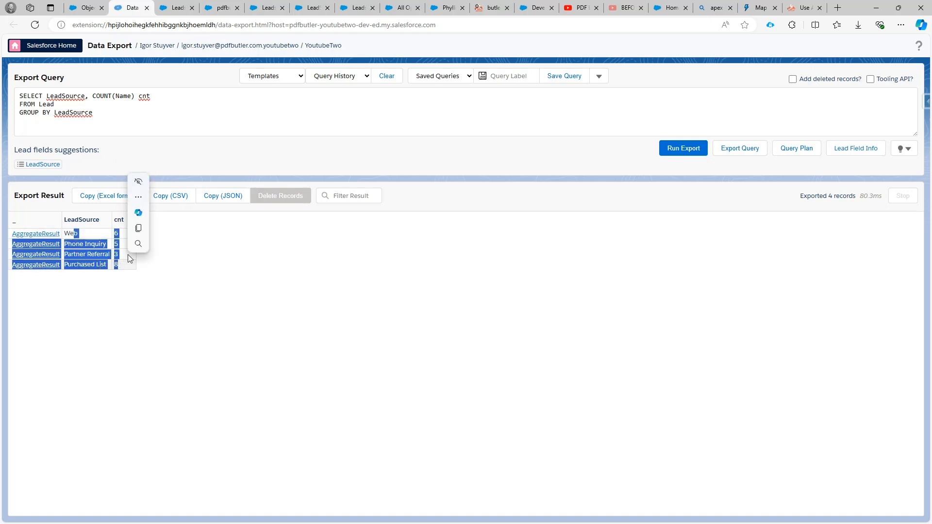
Step: Return to the code's suffix map on line 13 and compare it with the Item_1 to Item_3 keys in the Excel workbook
click(536, 8)
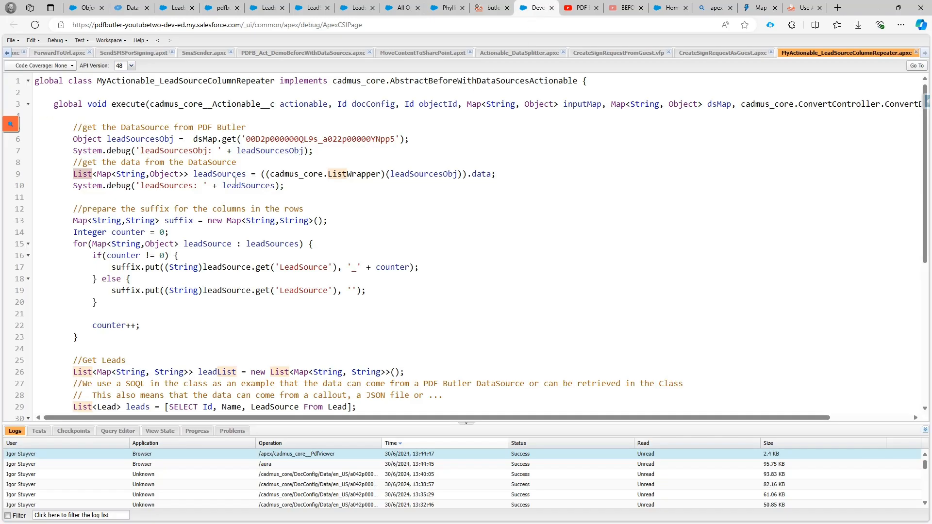
scroll(122, 183, down, 1)
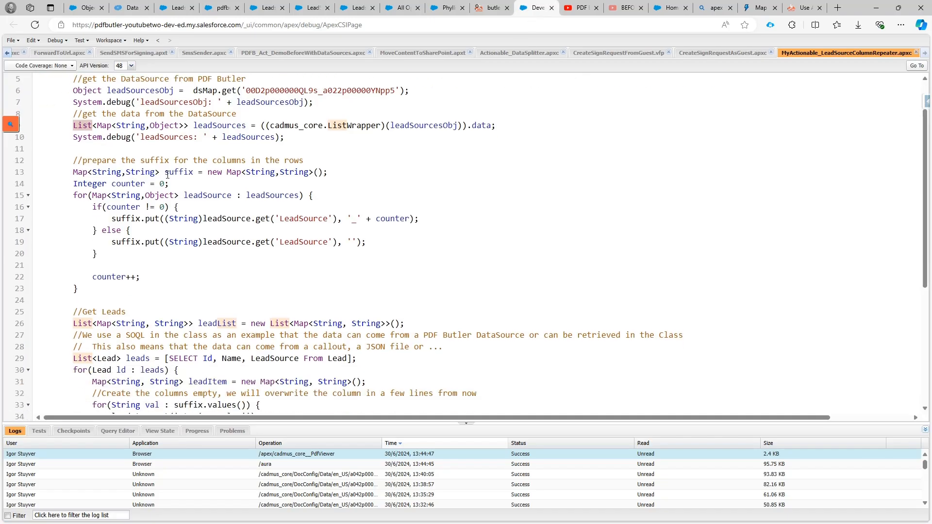
double_click(177, 173)
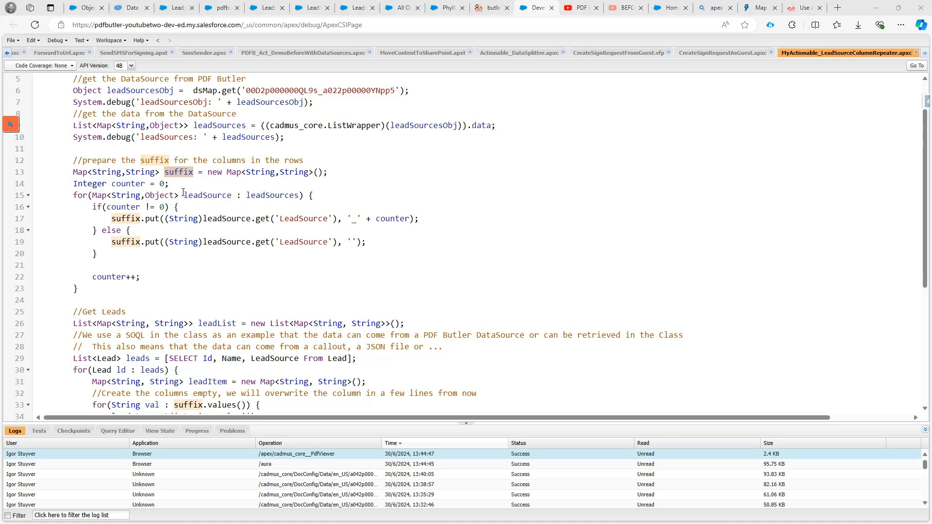
key(alt+Tab)
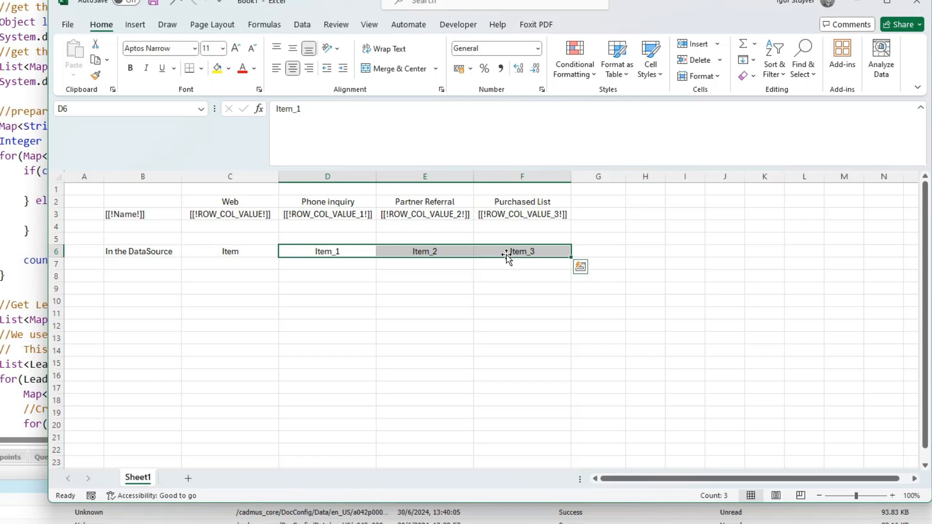
key(alt+Tab)
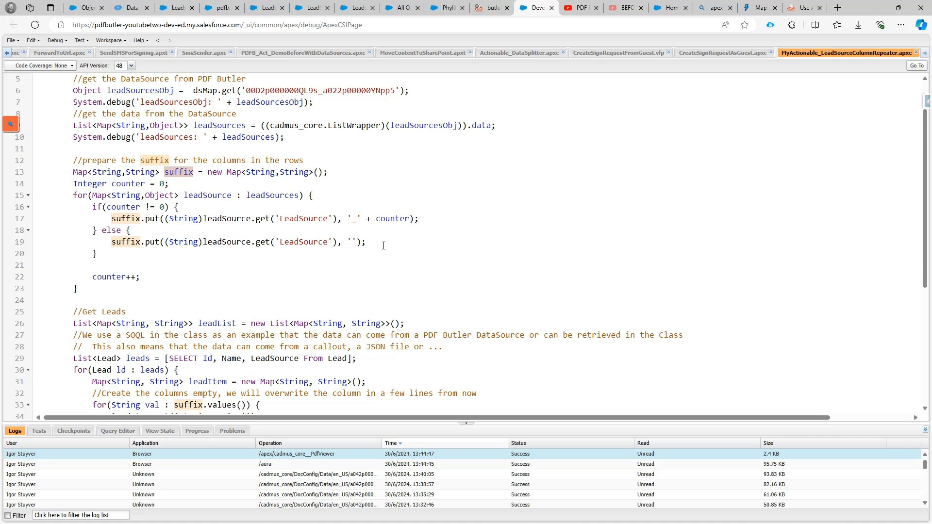
Step: Highlight the Map type on line 13, then the empty-string suffix and the LeadSource key on line 19
click(81, 172)
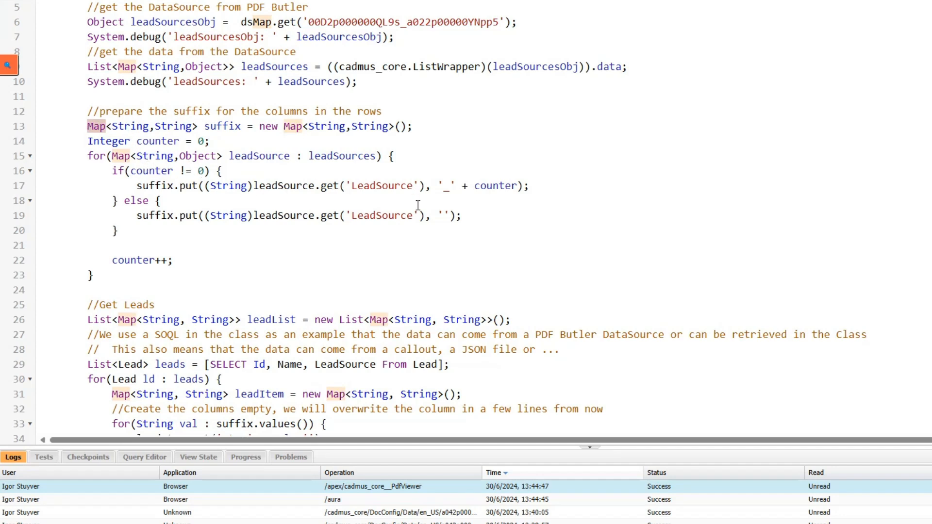
click(447, 215)
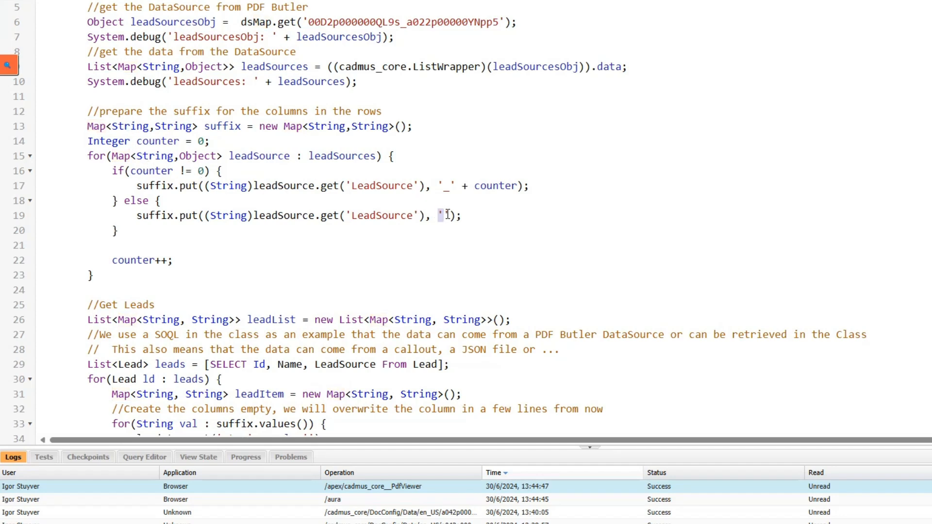
click(396, 215)
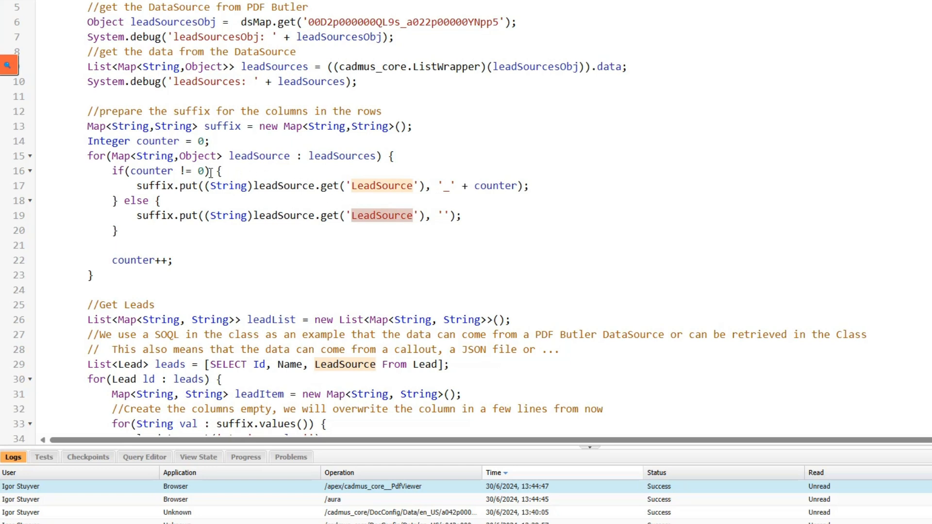
Step: Examine the loop over leadSources on line 15 and highlight the LeadSource key and suffix map on line 17
click(333, 157)
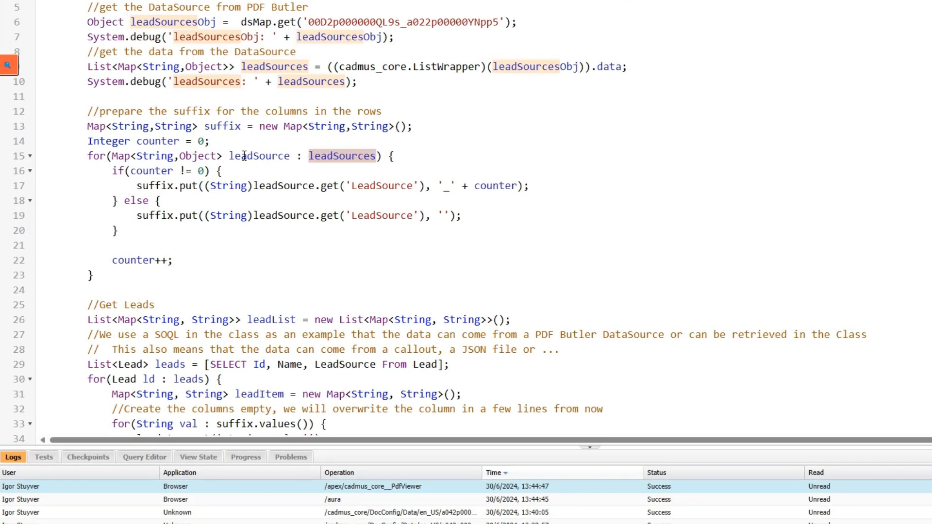
click(244, 156)
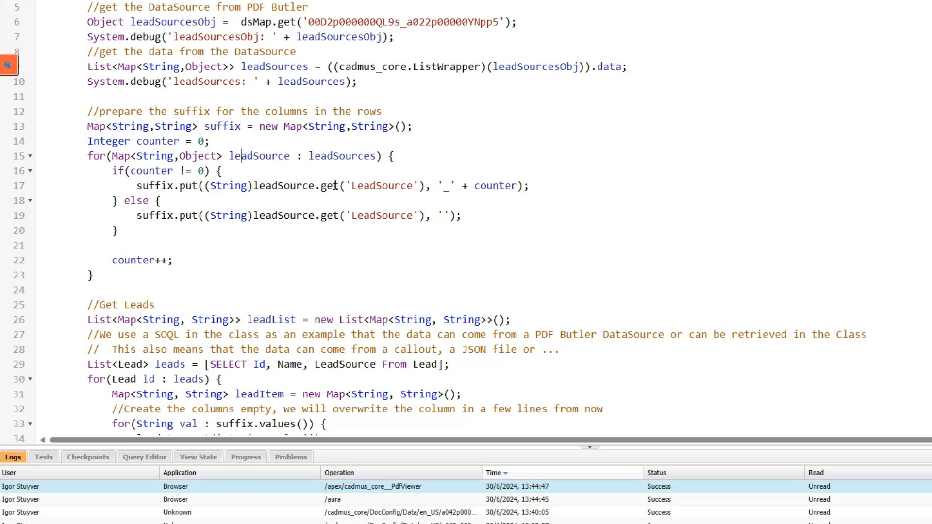
double_click(373, 186)
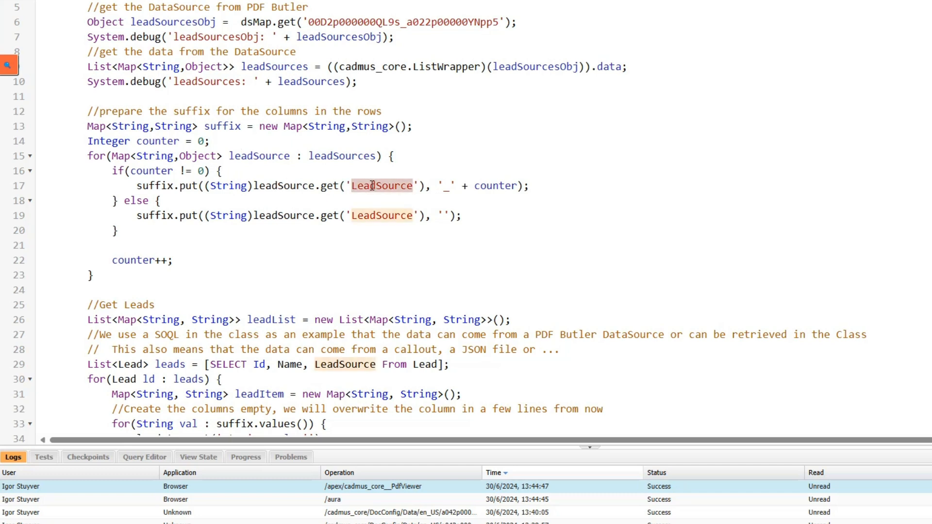
click(134, 186)
key(shift+Home)
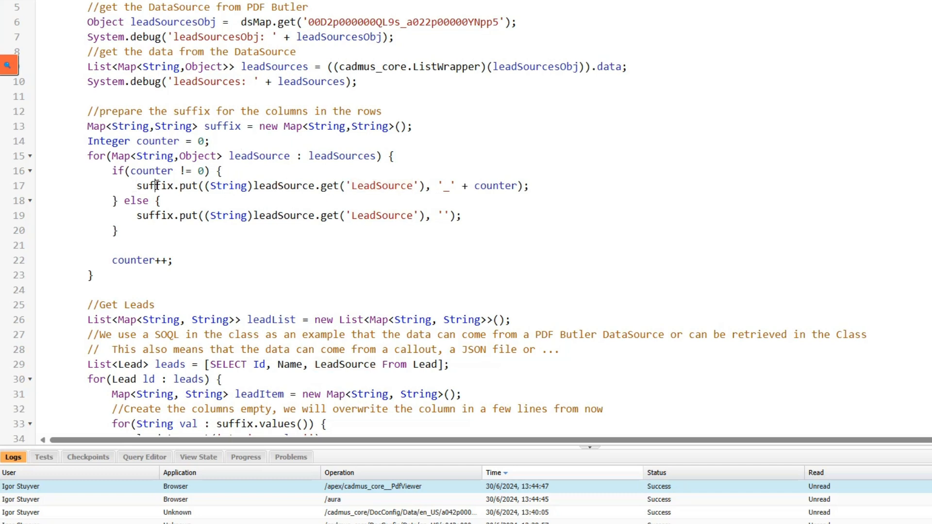
double_click(154, 186)
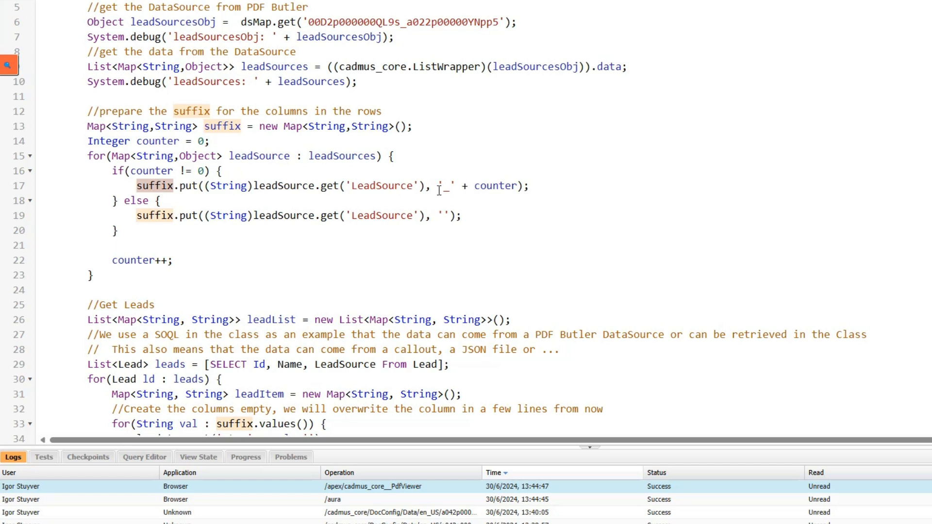
Step: Compare the '_' + counter suffix on line 17 with the empty suffix on line 19 and the counter check on line 16
drag(438, 185, 516, 187)
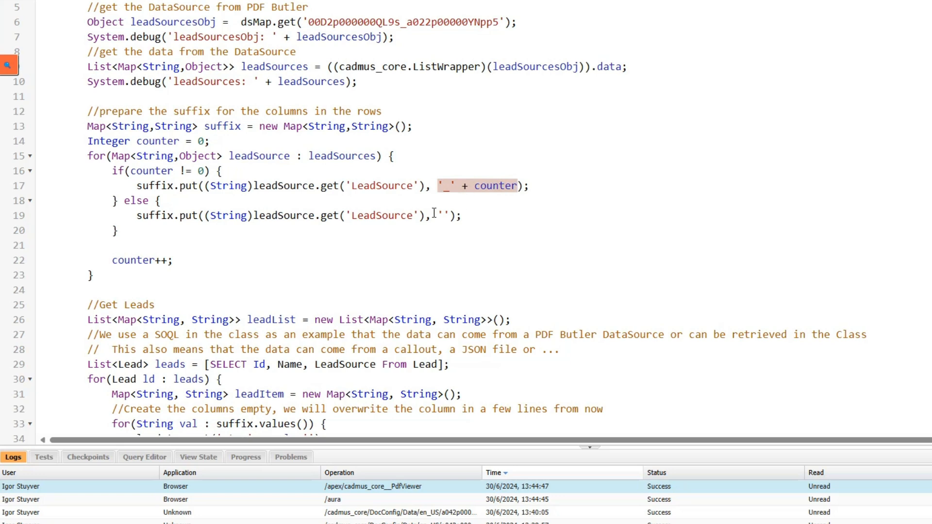
drag(438, 215, 447, 214)
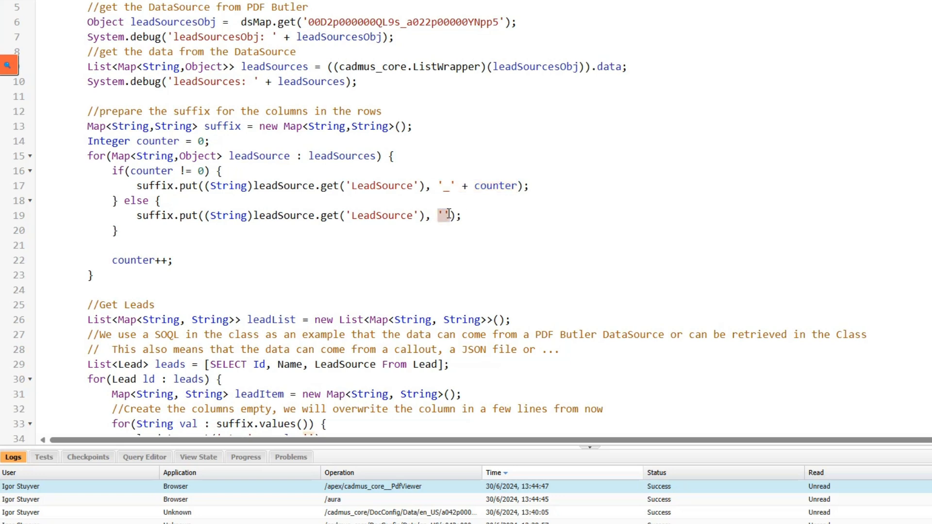
double_click(147, 172)
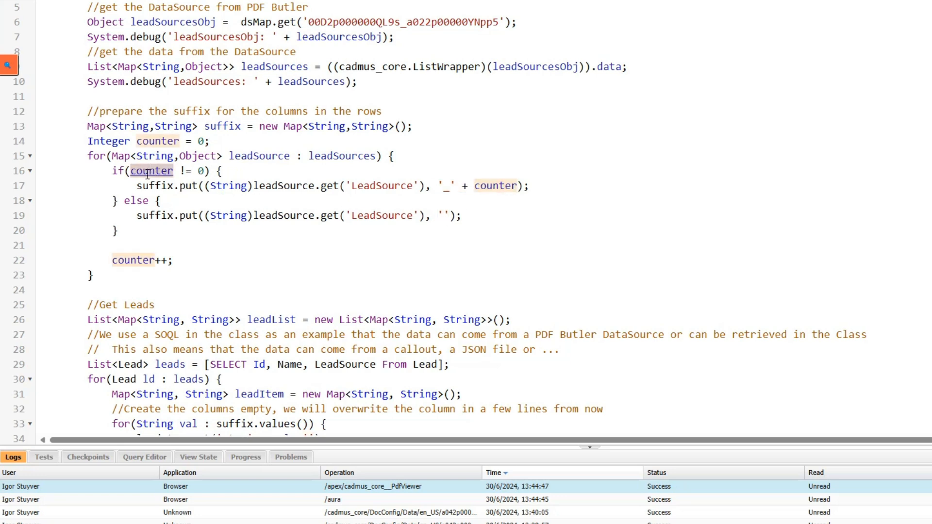
drag(438, 215, 449, 214)
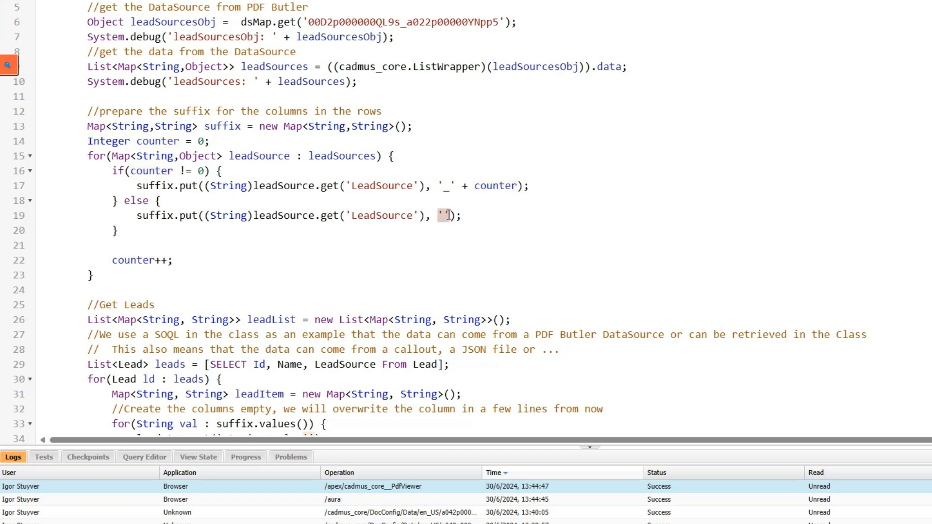
Step: Switch to the Excel workbook to compare the Web column's ROW_COL_VALUE placeholder with its Item key, and return to the code
key(alt+Tab)
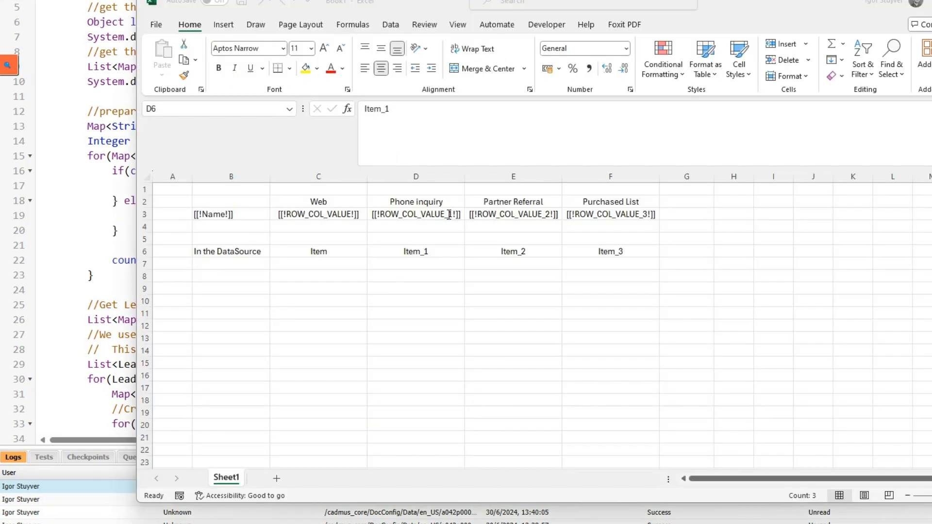
drag(300, 214, 308, 254)
key(alt+Tab)
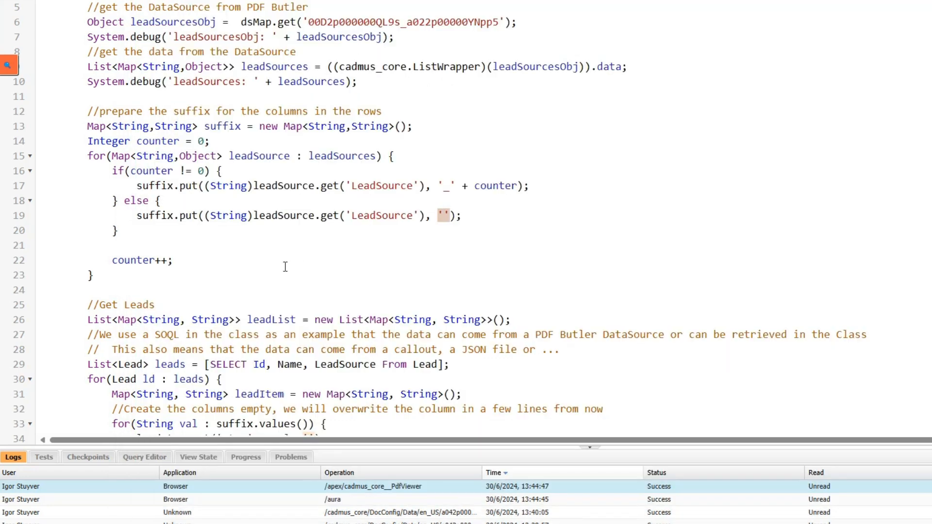
Step: Examine the Get Leads section and highlight lines 27 to 29, including the Id, Name and LeadSource fields in the SOQL query
scroll(283, 262, down, 3)
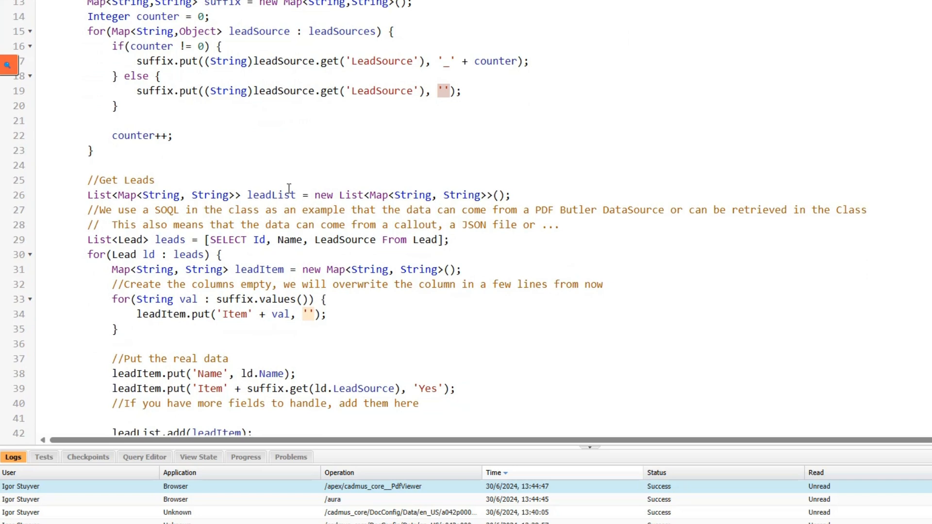
scroll(288, 188, down, 2)
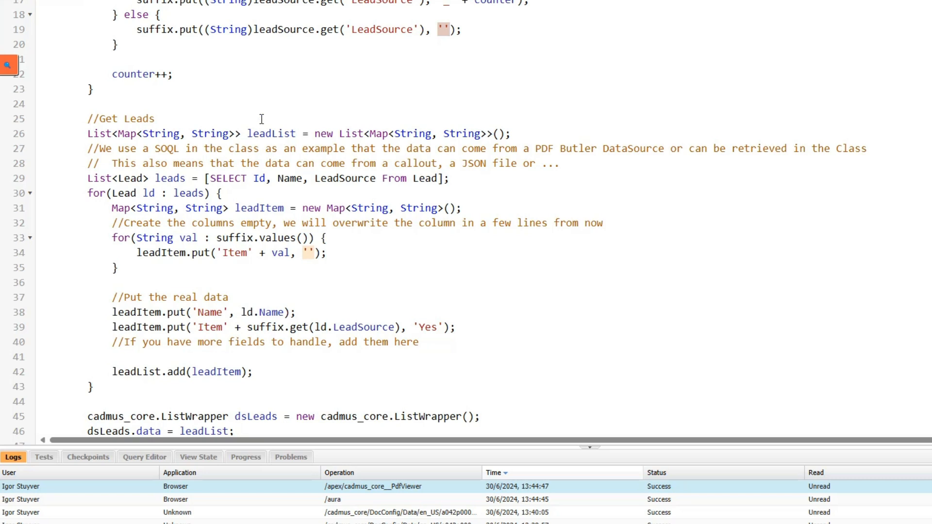
click(552, 138)
drag(552, 139, 553, 172)
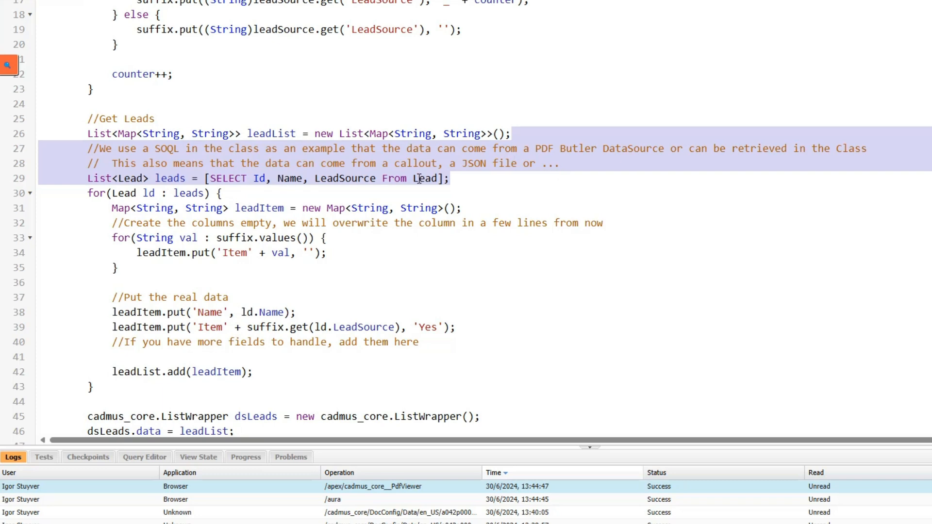
click(347, 180)
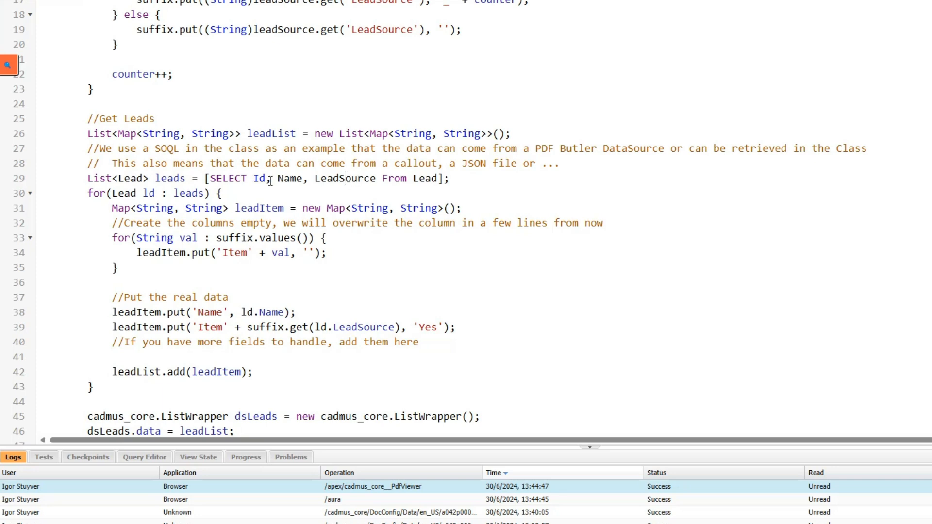
drag(253, 178, 366, 179)
double_click(358, 179)
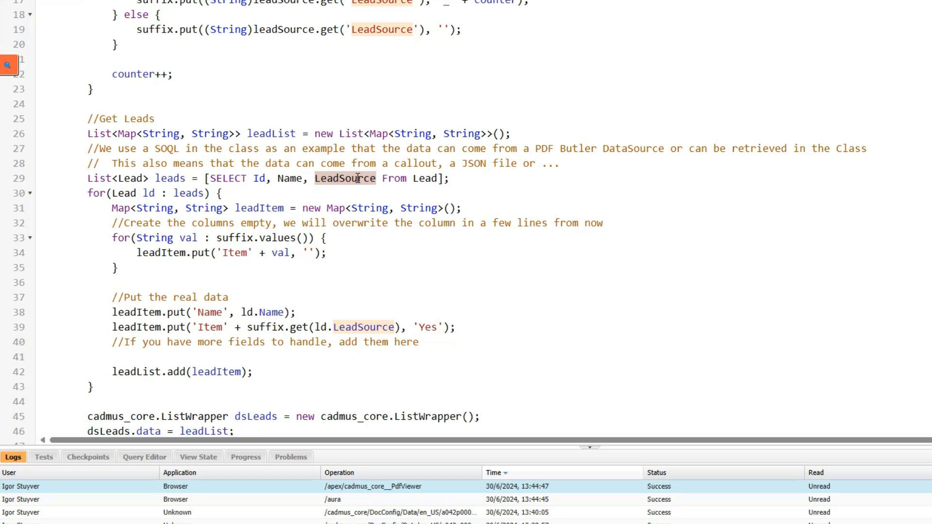
Step: Highlight leads in the loop on line 30 and the leadItem map with its String, String types on line 31
scroll(358, 178, down, 3)
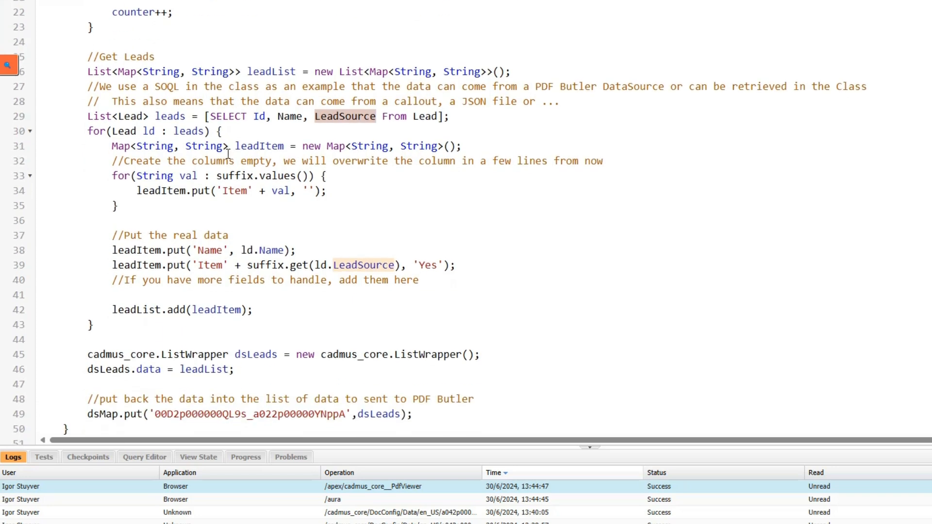
double_click(186, 133)
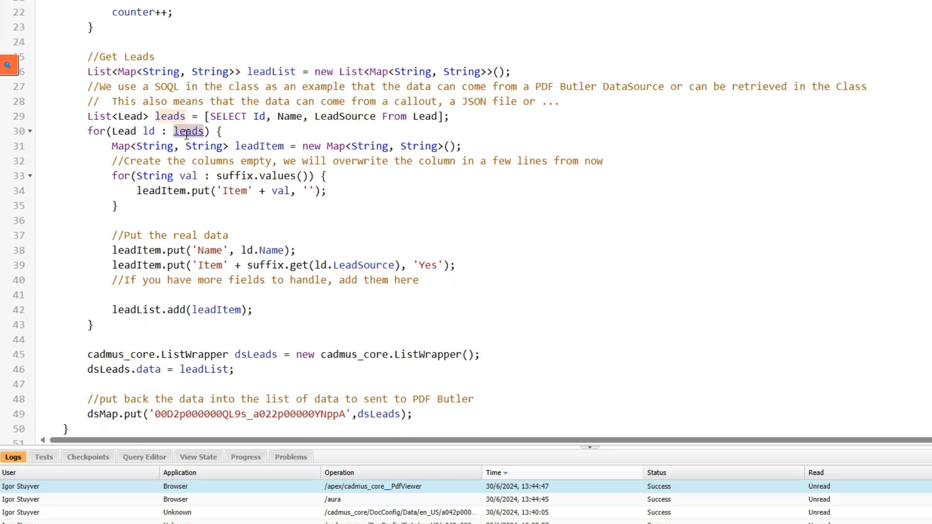
double_click(258, 148)
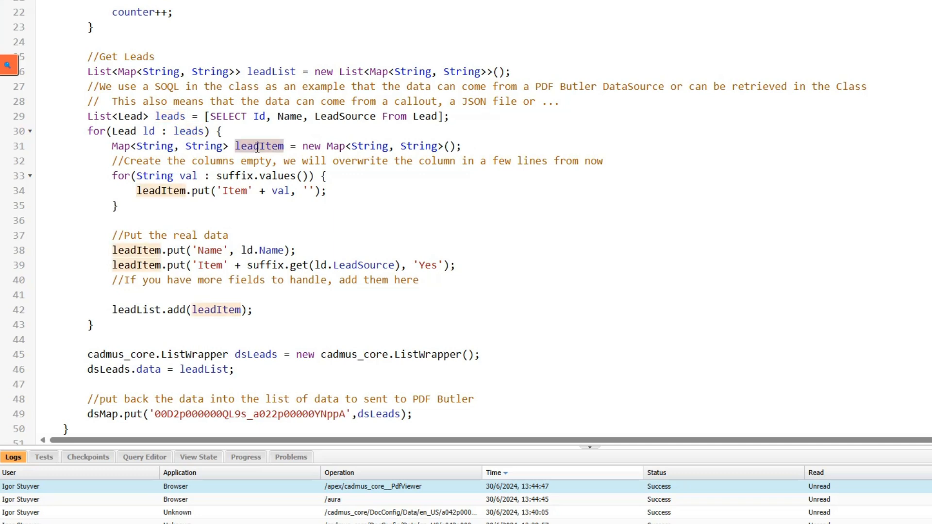
click(202, 146)
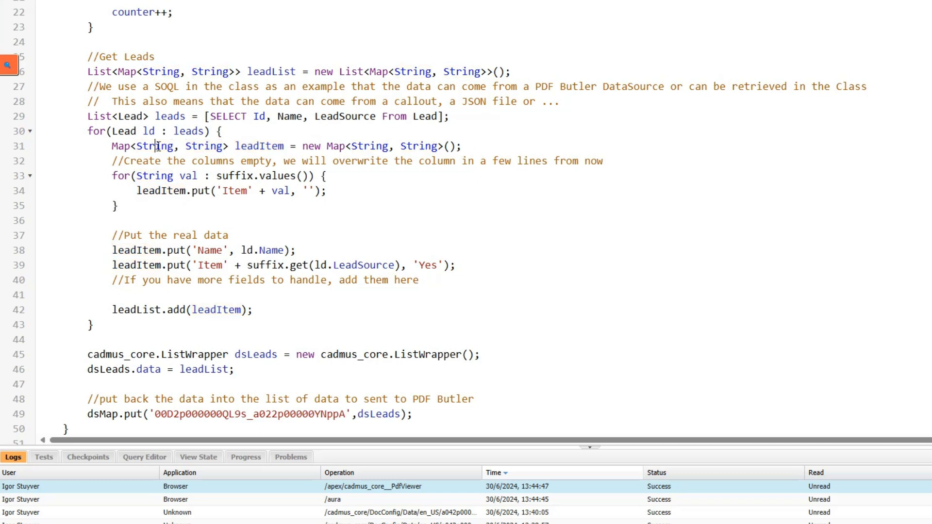
drag(159, 146, 194, 147)
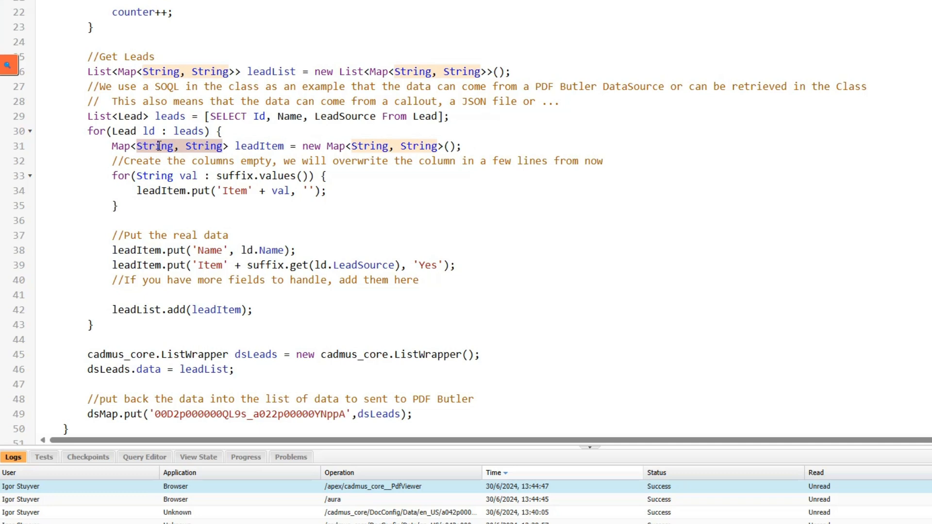
Step: Try Object as the value type in the leadItem map declaration on line 31
double_click(199, 147)
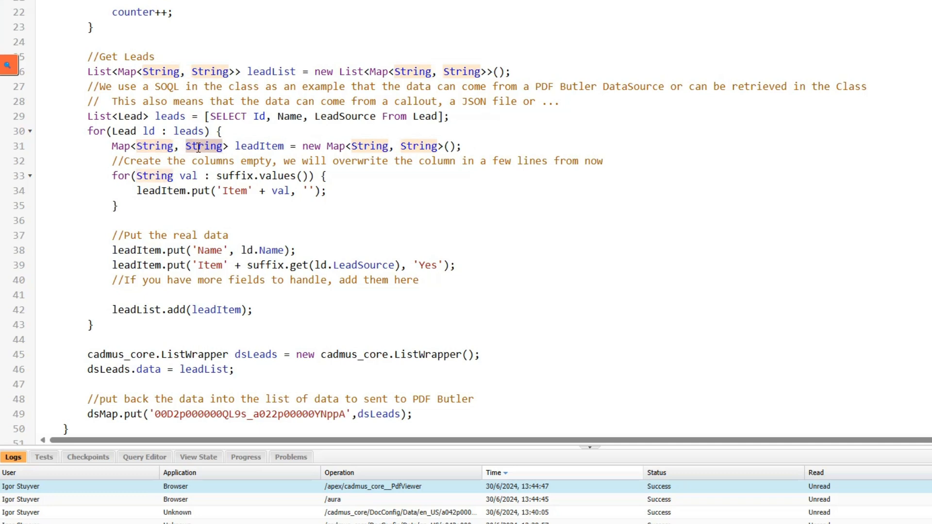
text(O)
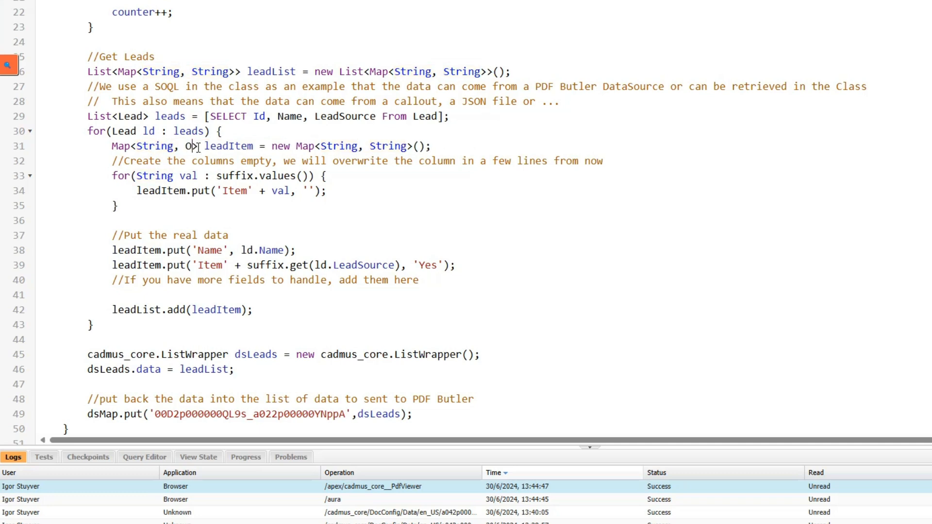
text(bject)
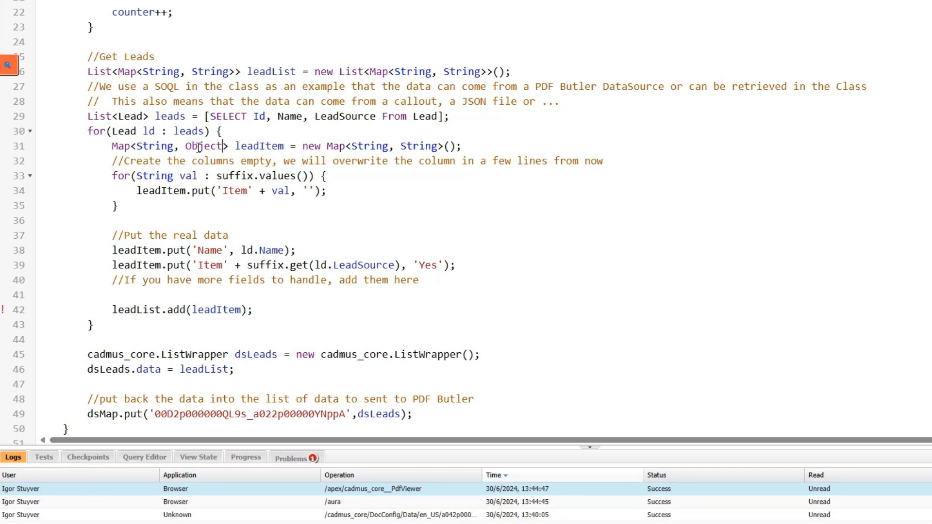
Step: Restore String as the value type in the leadItem map declaration on line 31
key(BackSpace)
key(BackSpace)
key(BackSpace)
key(BackSpace)
key(BackSpace)
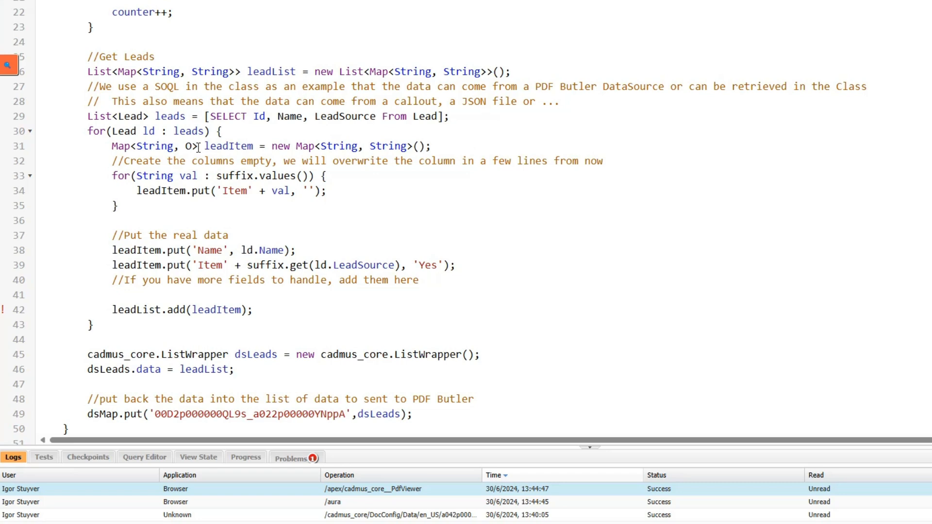
key(BackSpace)
text(String)
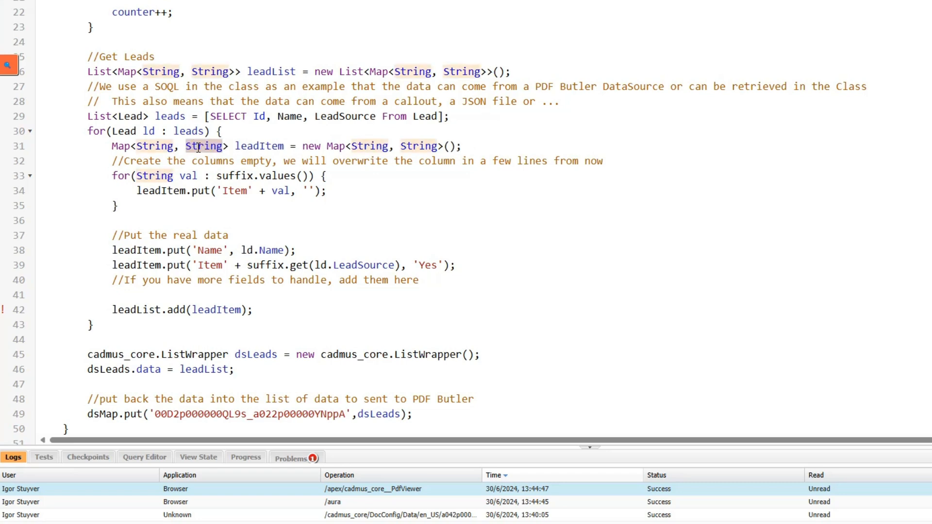
Step: Highlight the empty-column loop on lines 32 to 35, its suffix values and the 'Item' + val key on line 34
scroll(216, 139, down, 1)
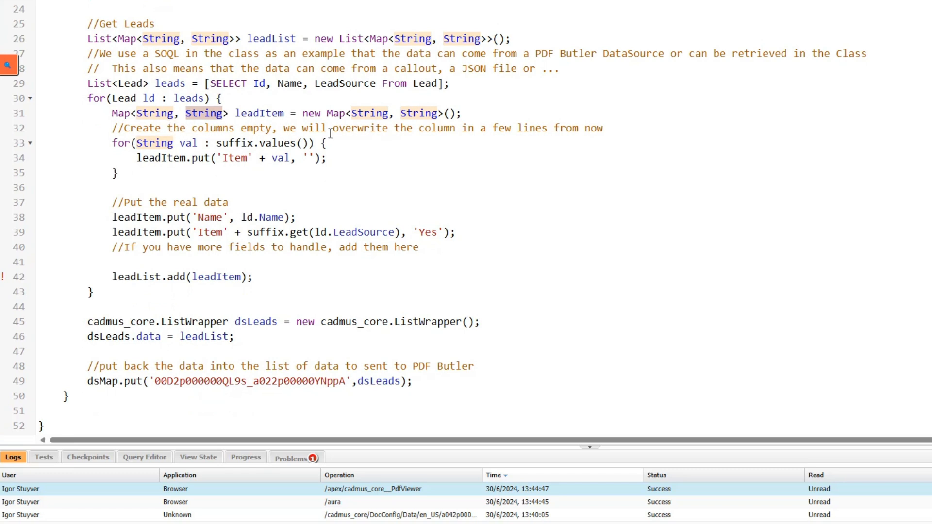
drag(467, 113, 473, 168)
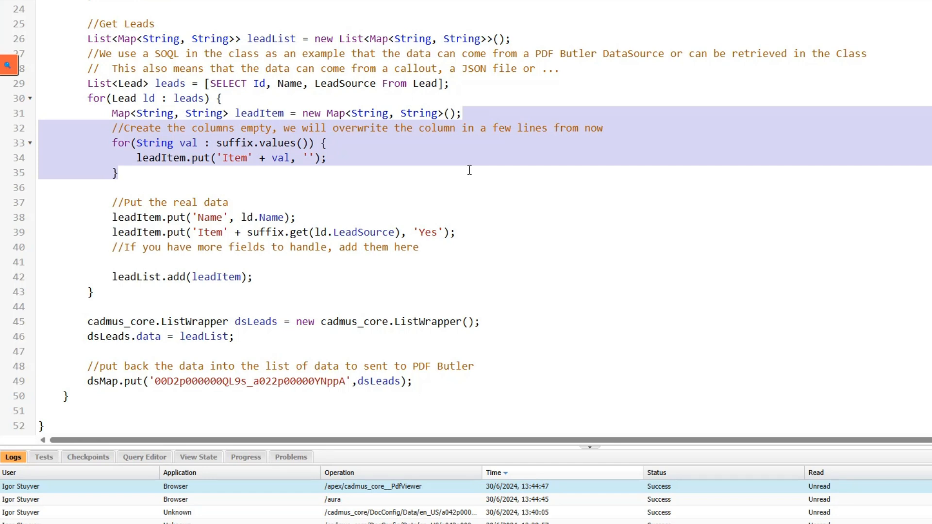
click(237, 159)
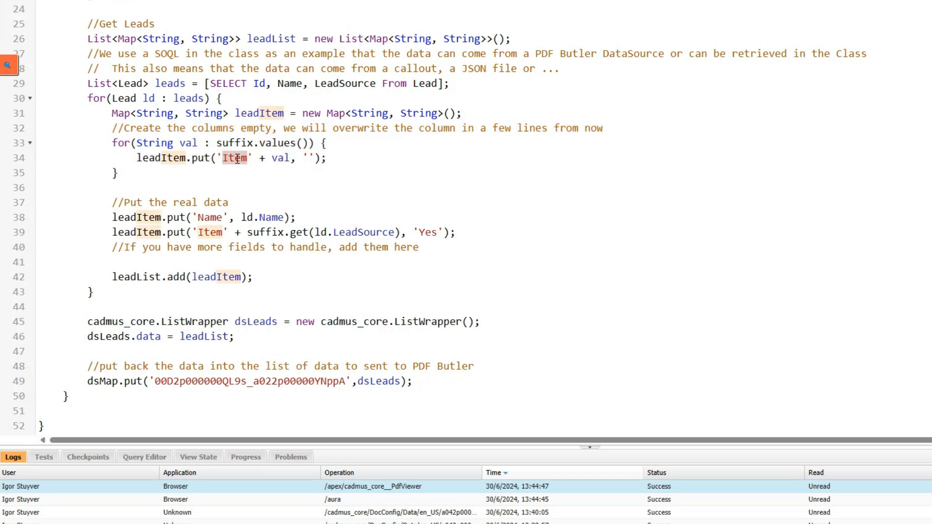
click(240, 146)
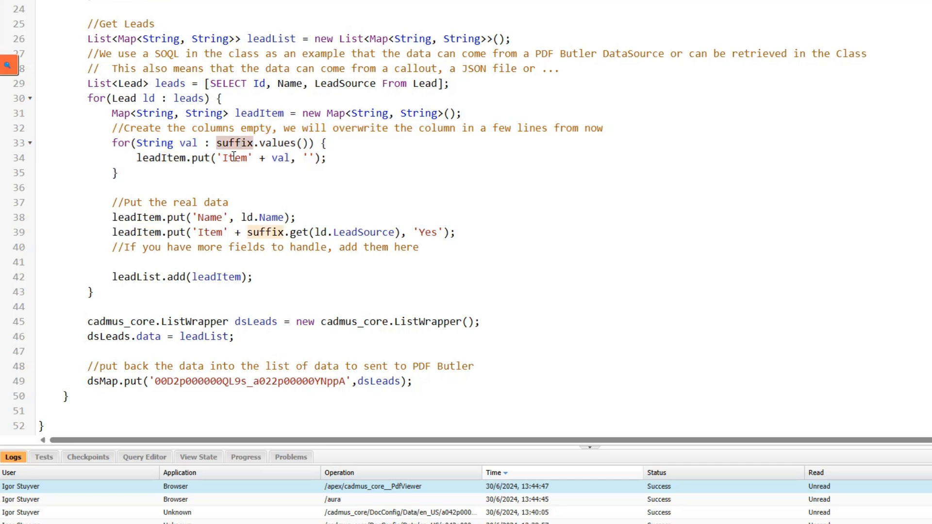
double_click(234, 157)
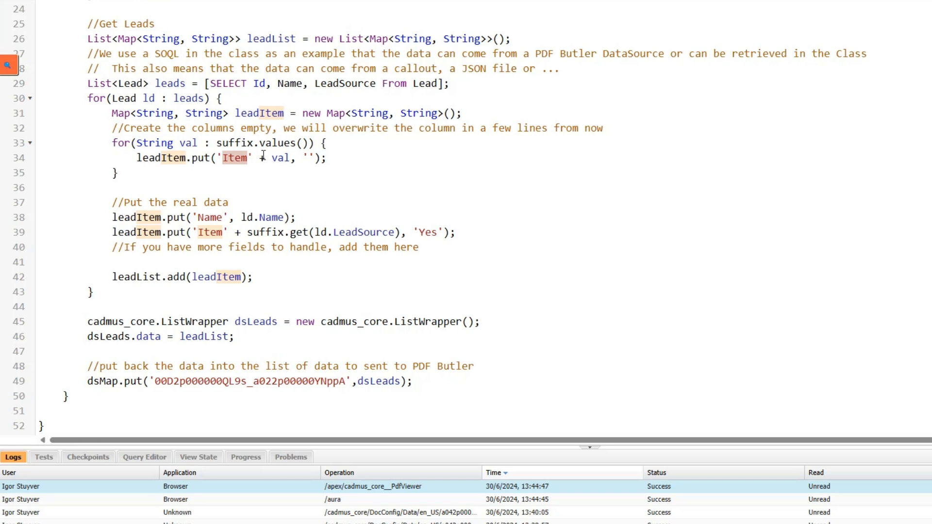
drag(259, 157, 290, 157)
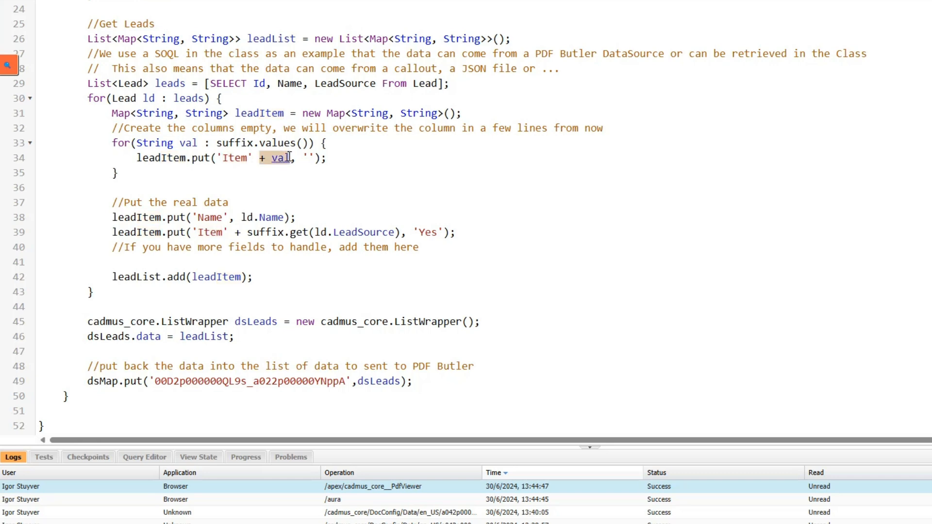
Step: Switch to the Excel workbook and enter the suffixes _1, _2 and _3 in cells C9 to C11
key(alt+Tab)
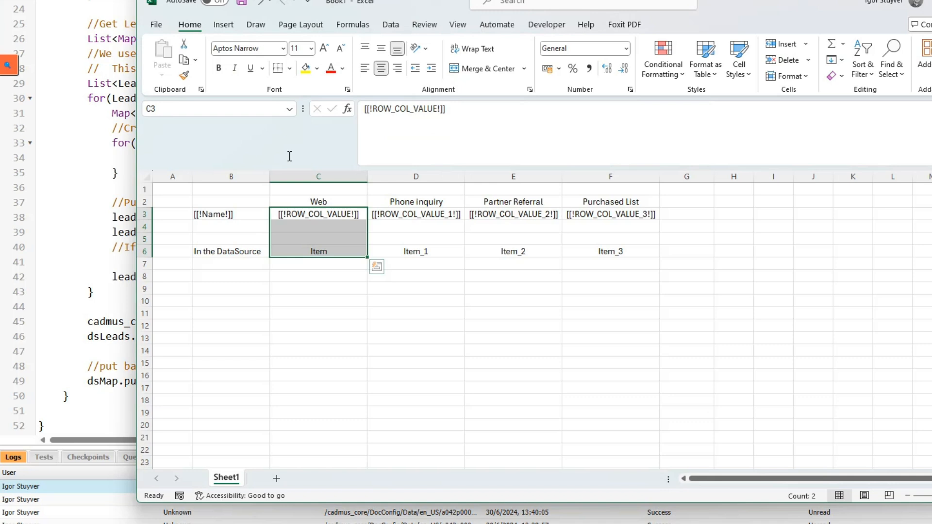
key(Down)
key(Down)
key(Down)
key(Down)
key(Down)
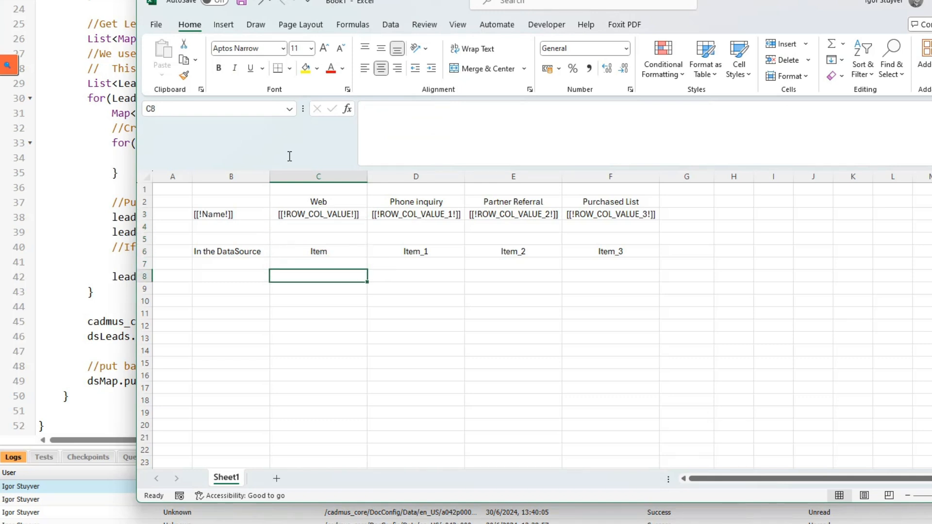
key(Down)
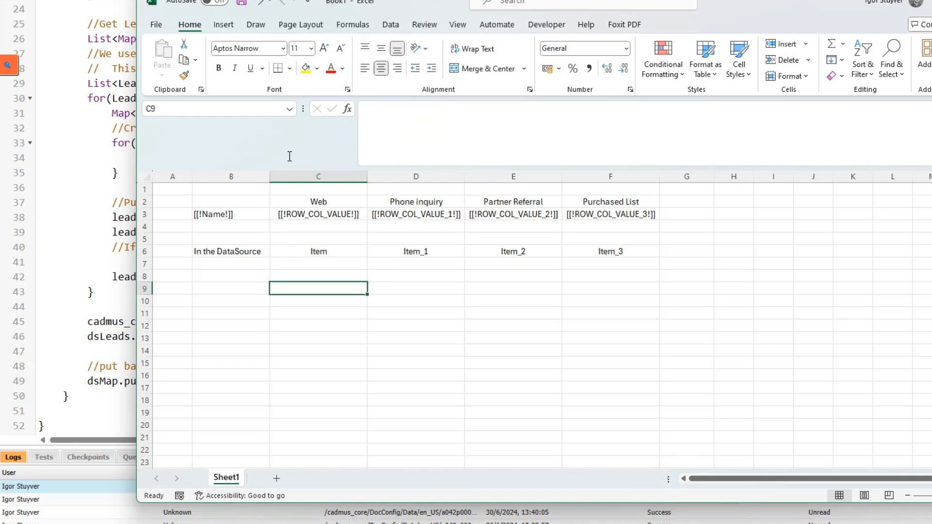
text(_1)
key(Return)
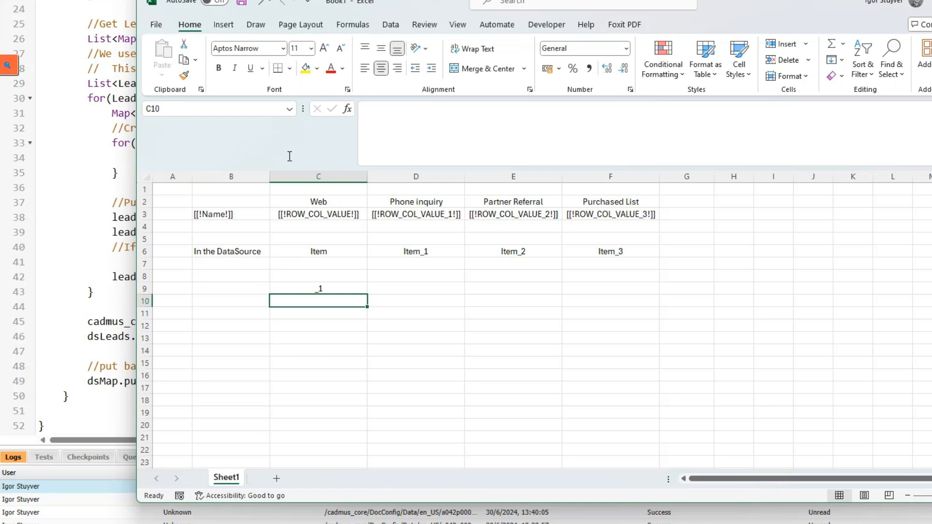
text(_2)
key(Return)
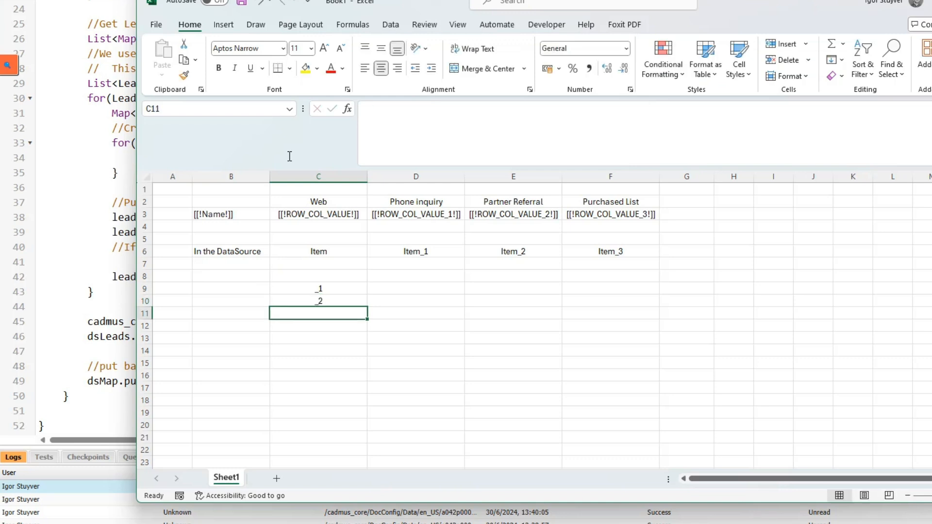
text(_3)
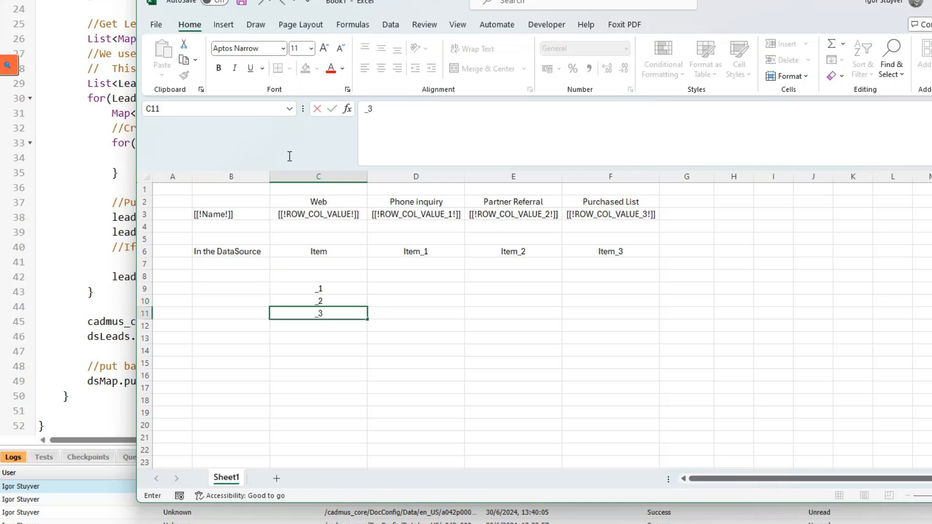
Step: Select the suffix list in cells C8 to C11, including the blank cell above _1
key(Up)
key(Up)
key(Up)
key(shift+Down)
key(shift+Down)
key(shift+Down)
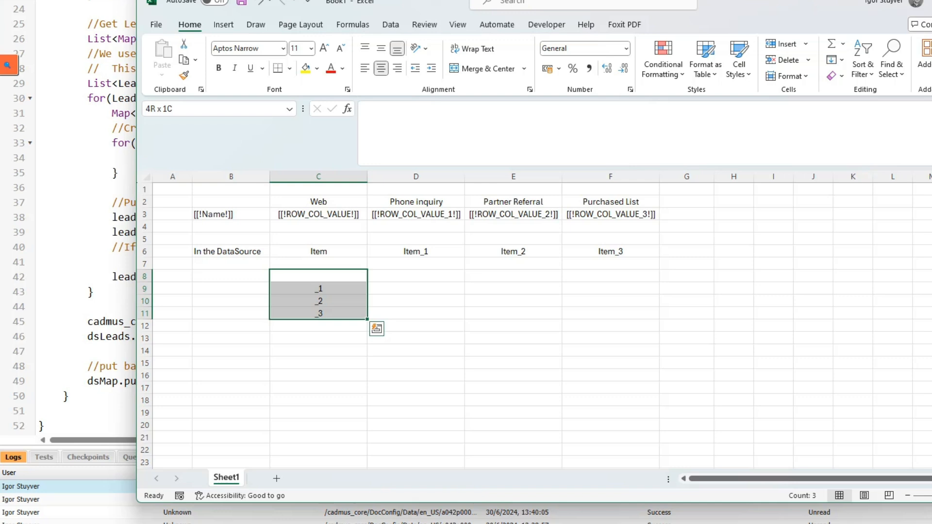
Step: Switch back to the Apex code in the Developer Console and highlight line 34, its 'Item' text and the val variable
click(88, 97)
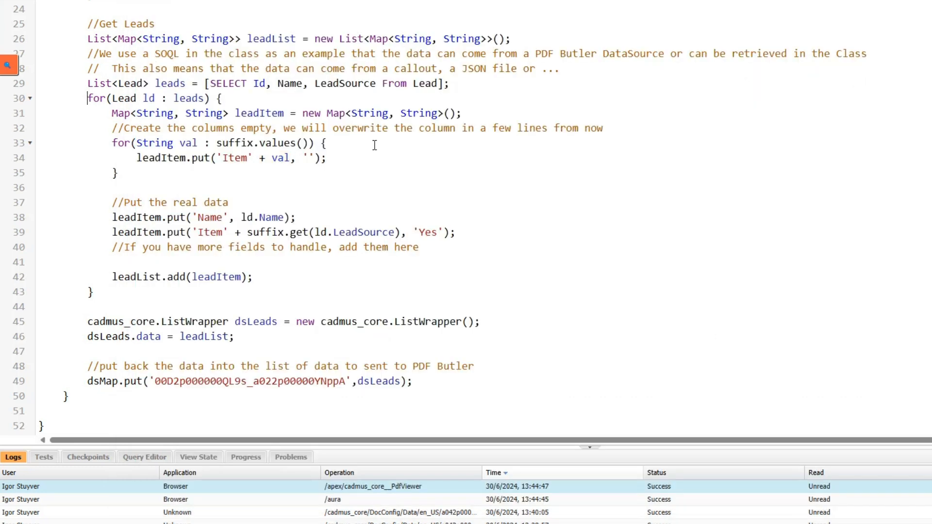
drag(374, 146, 374, 153)
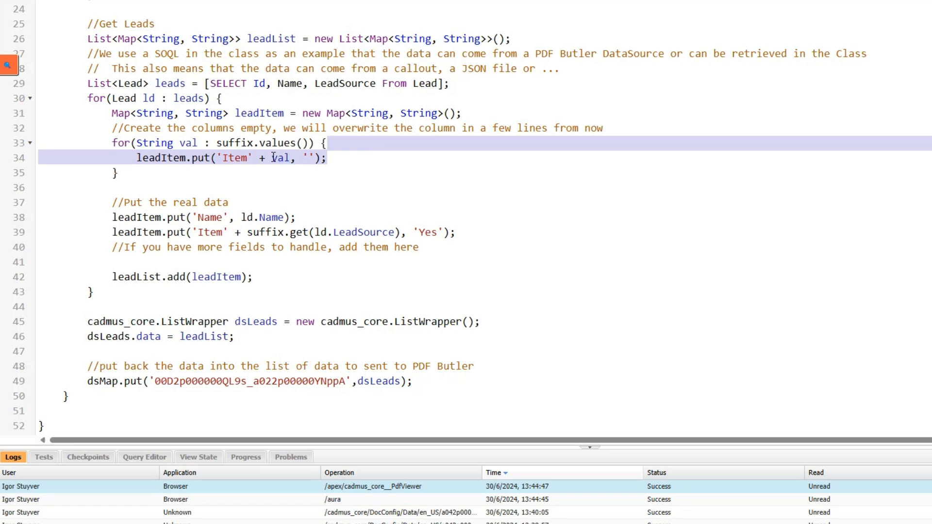
click(241, 157)
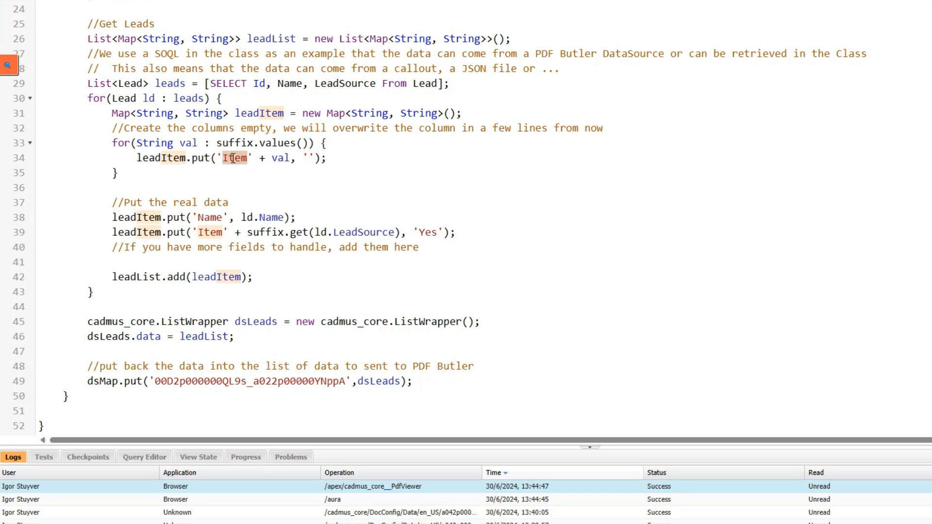
click(233, 157)
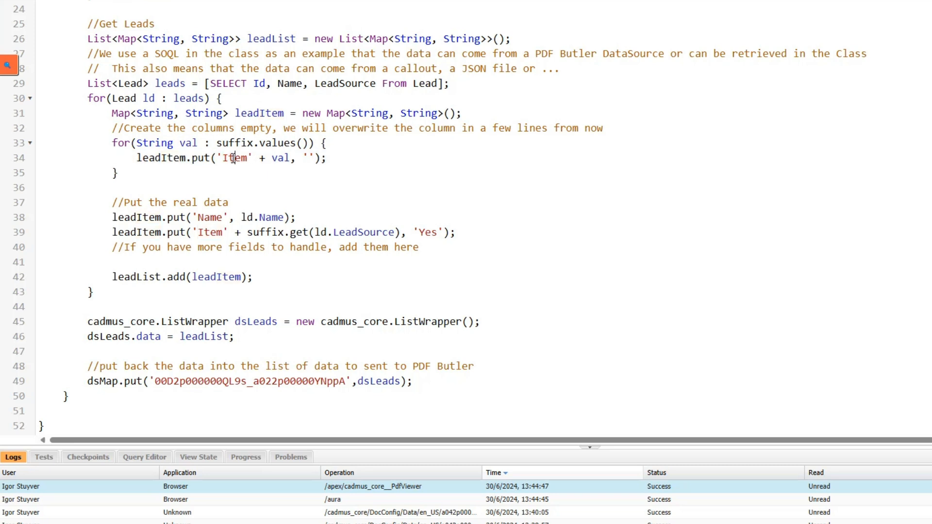
click(274, 158)
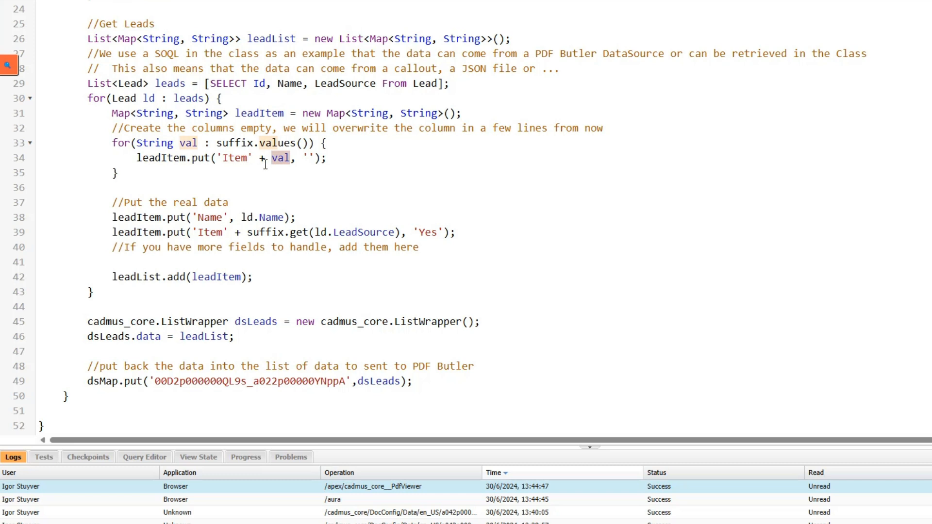
Step: Highlight the real-data statements on lines 38 and 39 and the Yes value on line 39
drag(306, 213, 309, 206)
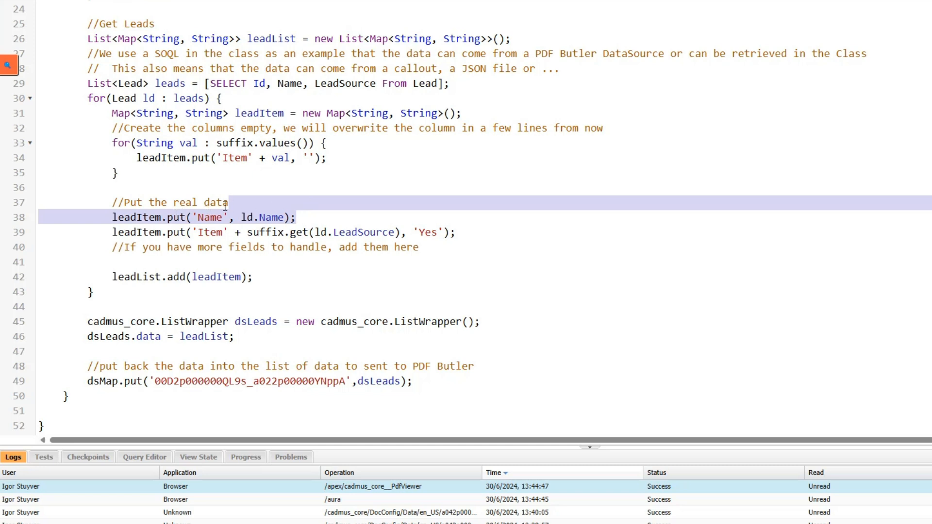
drag(464, 232, 469, 220)
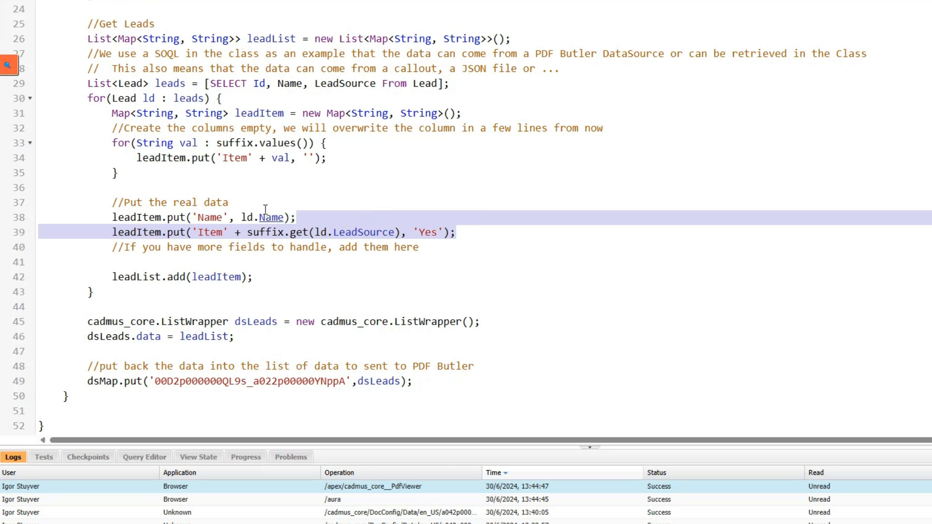
key(alt+Tab)
double_click(424, 231)
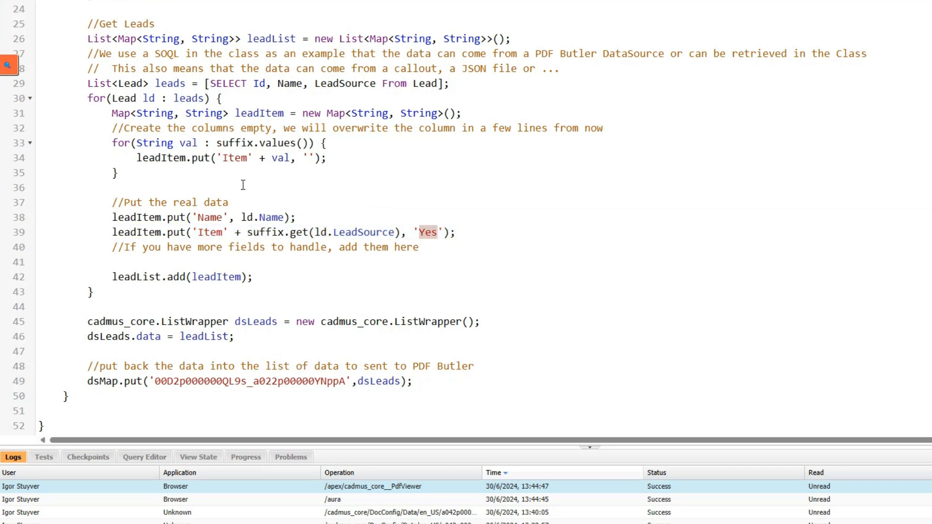
Step: Highlight suffix, ld.LeadSource, Item, leadItem and the 'Yes' value in the line 39 statement
click(262, 231)
double_click(262, 231)
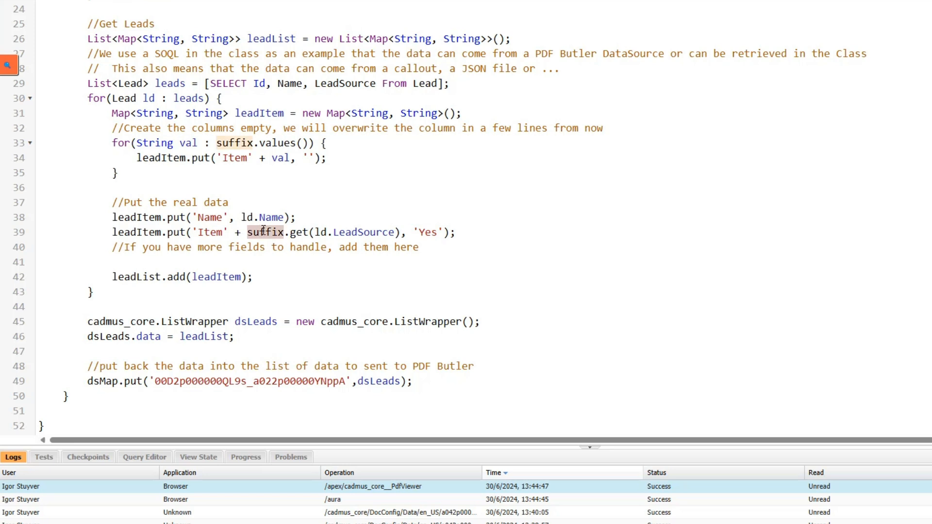
drag(315, 232, 395, 233)
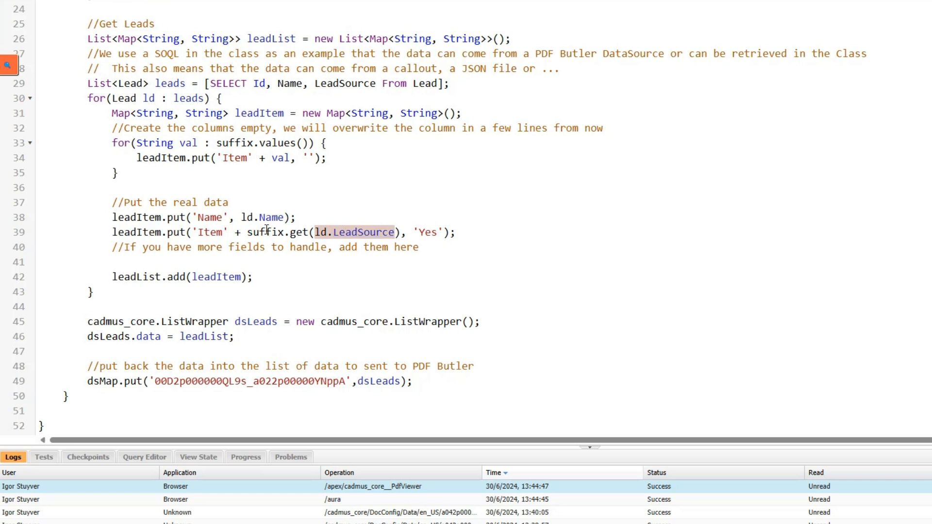
click(220, 231)
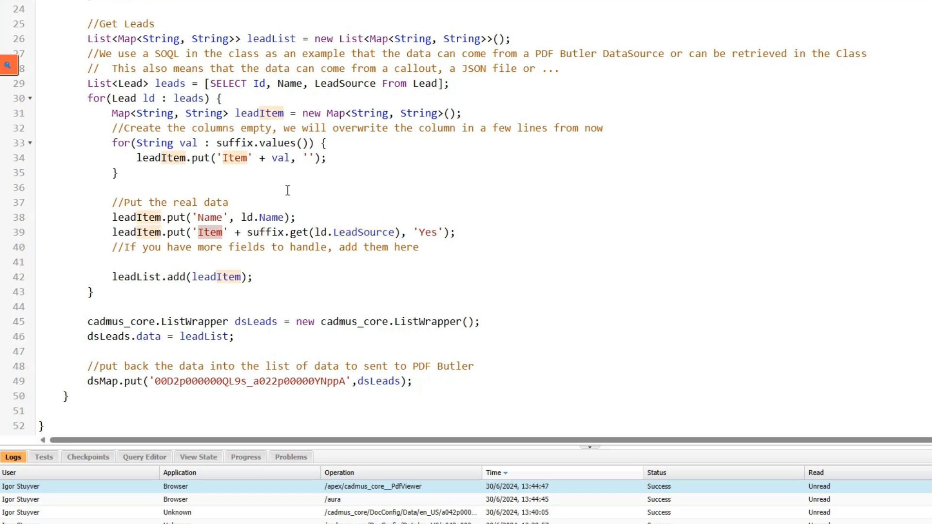
click(142, 232)
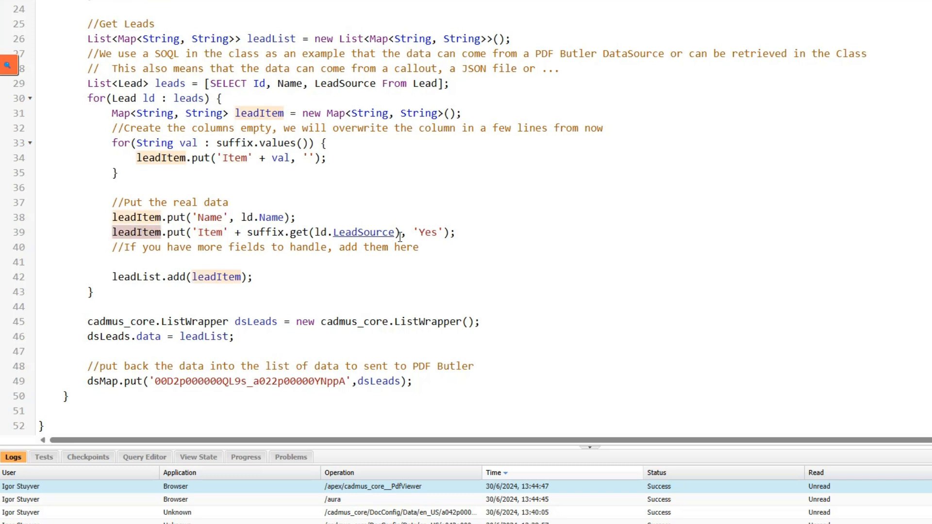
drag(413, 232, 444, 229)
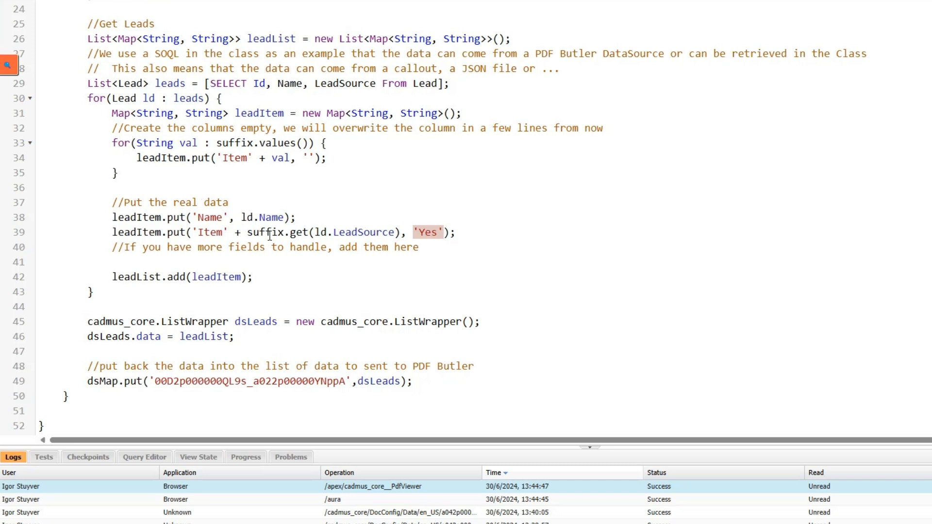
Step: Compare the 'Yes' statement on line 39 with the empty-column statement on line 34 by highlighting each
click(487, 229)
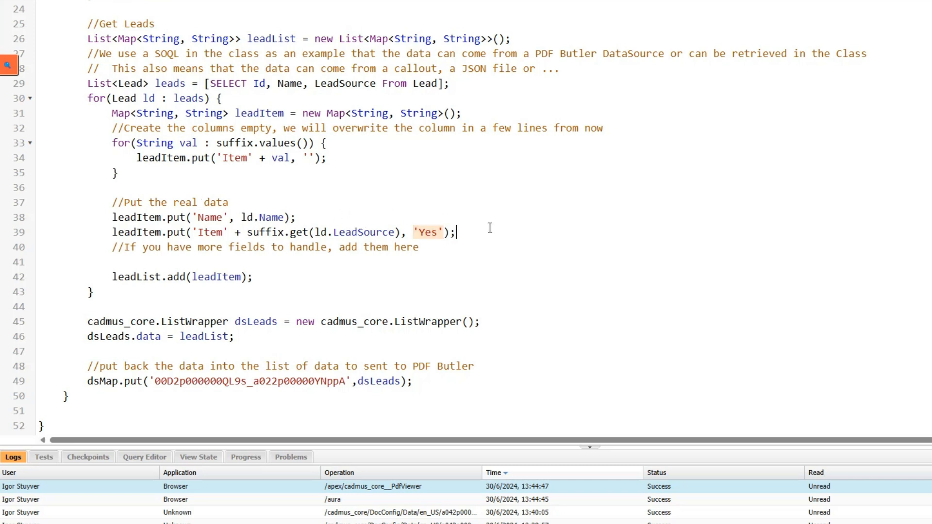
drag(476, 218, 478, 230)
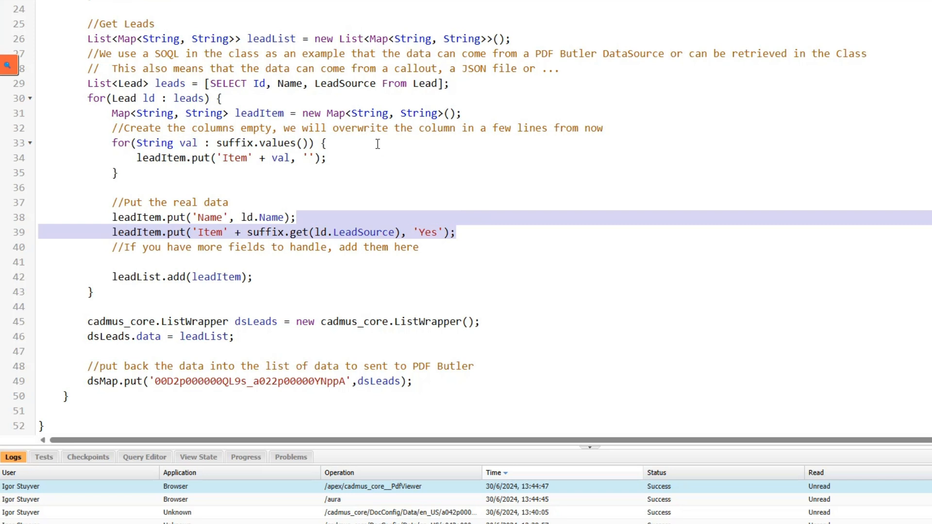
drag(380, 146, 380, 153)
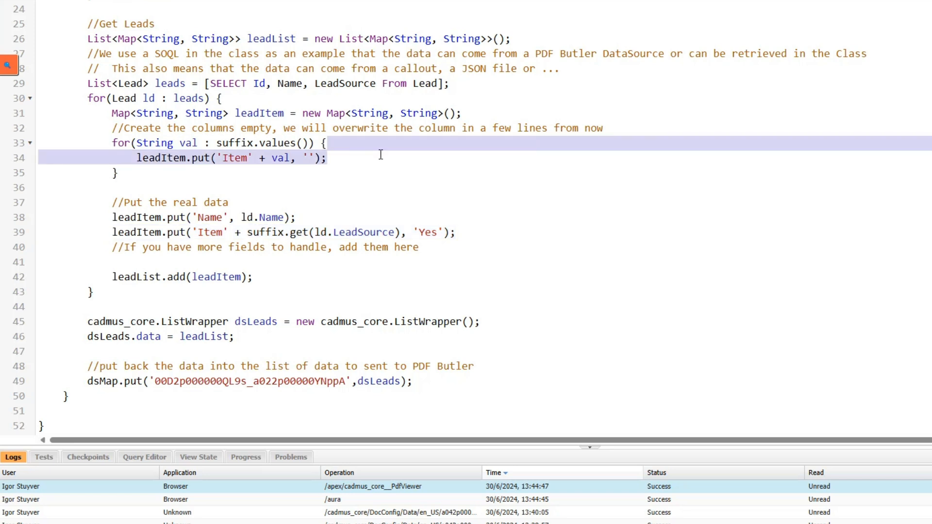
Step: Highlight leadList on line 42, its list-of-maps declaration on line 26 and the added leadItem on line 42
click(143, 279)
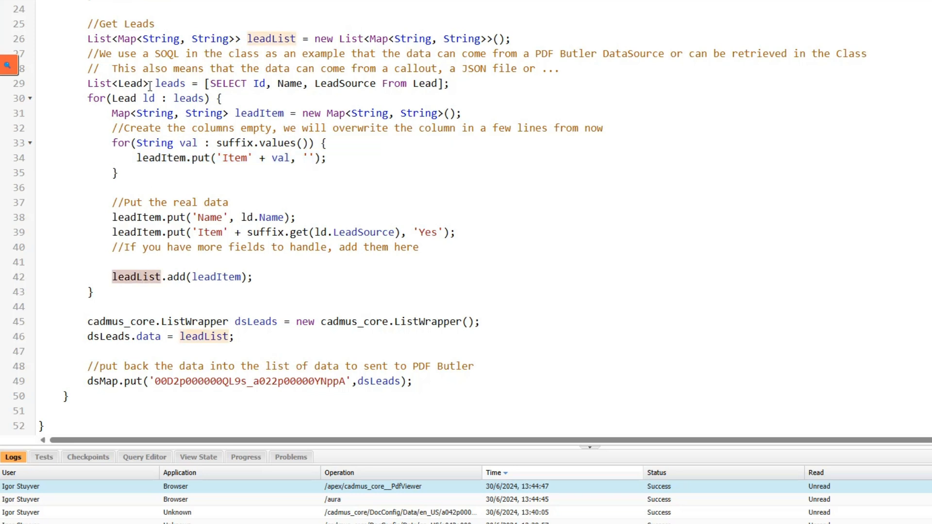
click(106, 39)
drag(106, 39, 265, 42)
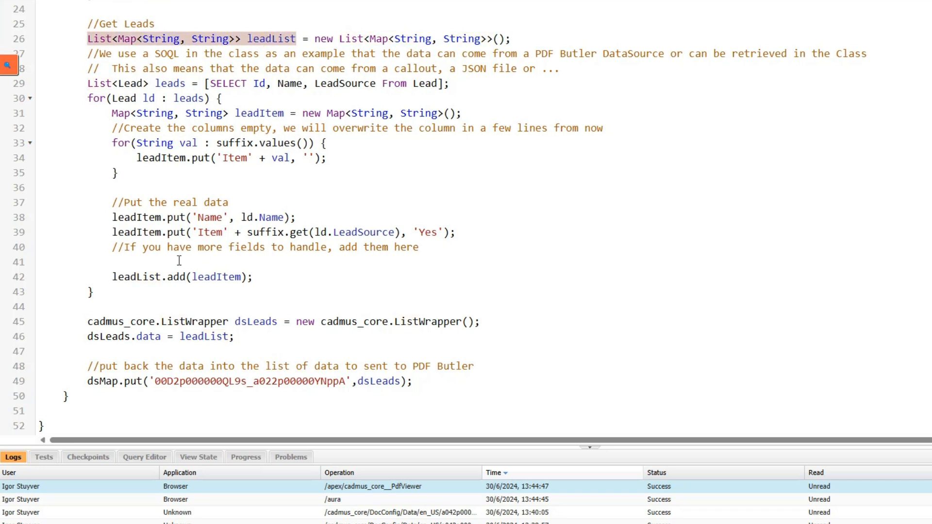
click(217, 277)
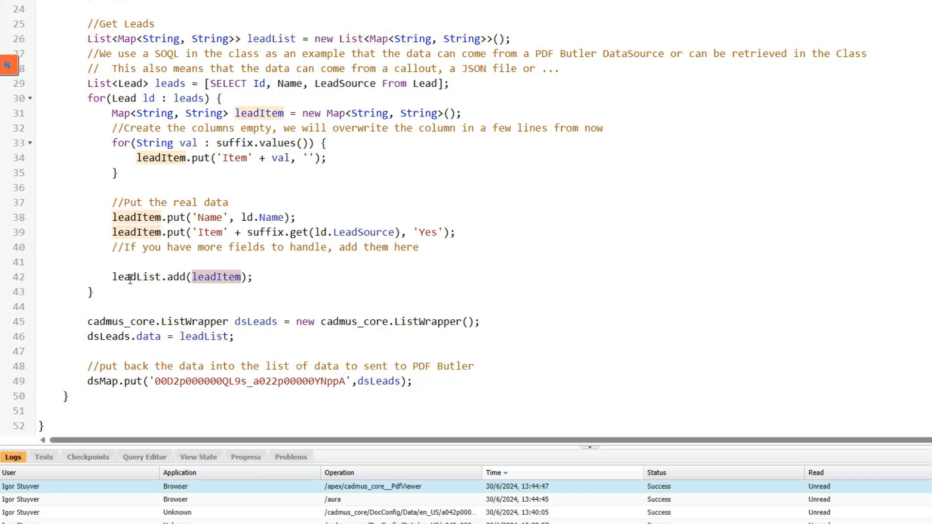
Step: Highlight the ListWrapper code on lines 45 and 46 and the dsMap.put statement on line 49 with its data source ID
drag(217, 307, 277, 336)
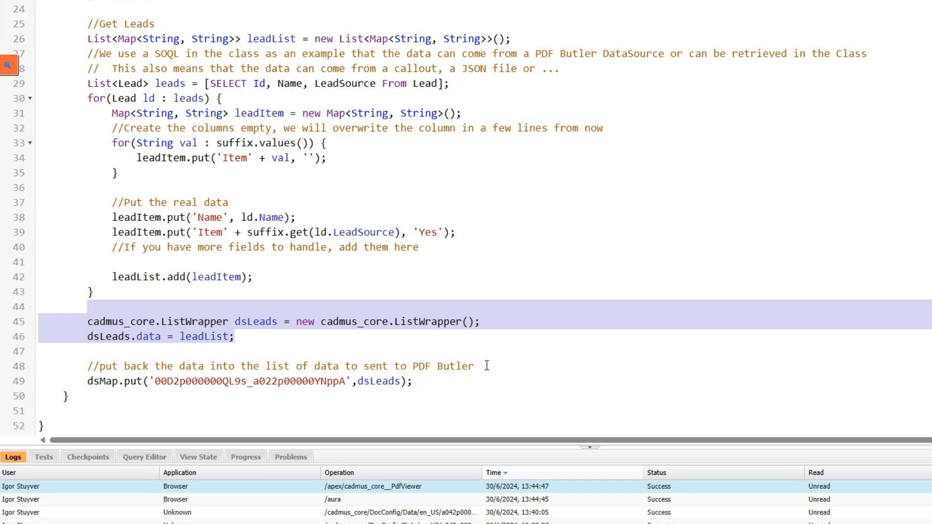
drag(484, 365, 478, 379)
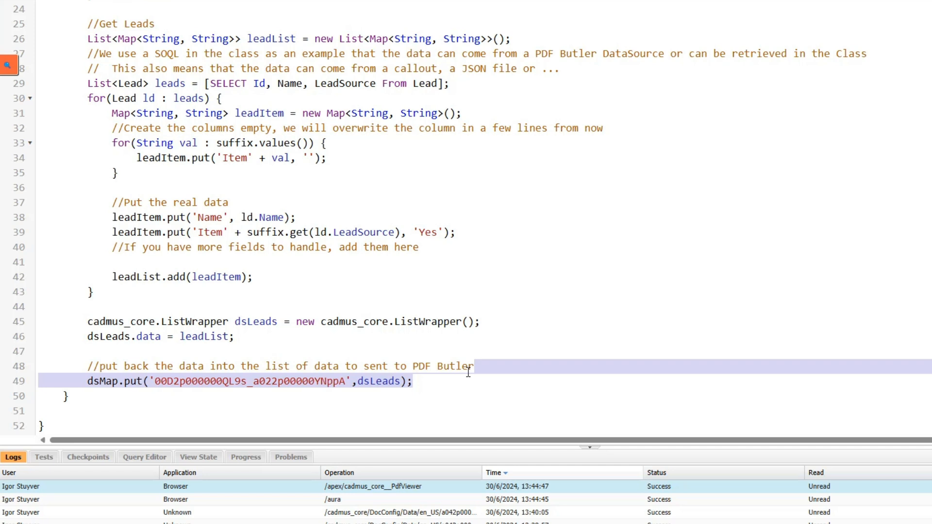
double_click(258, 381)
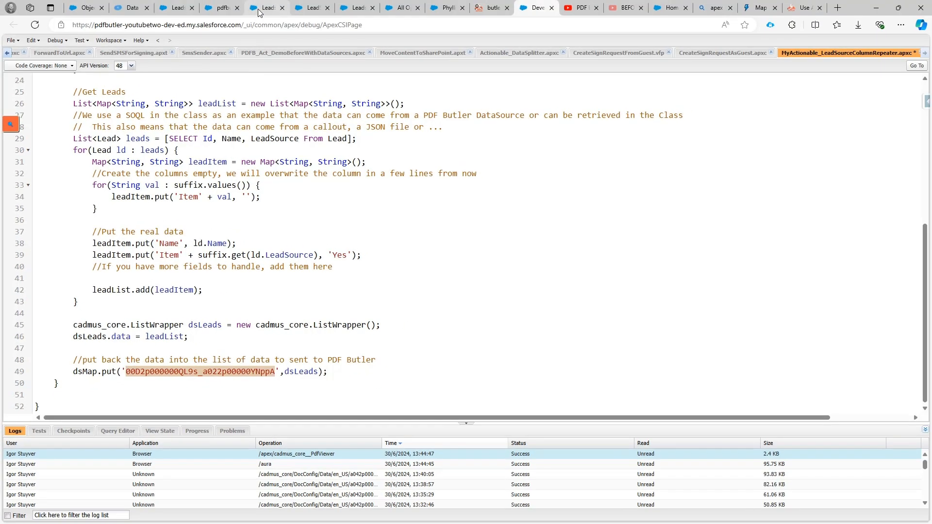
Step: Open the Leads for TABLE_ROW_REPEATER data source record and copy its Customer Data Source Id
click(262, 9)
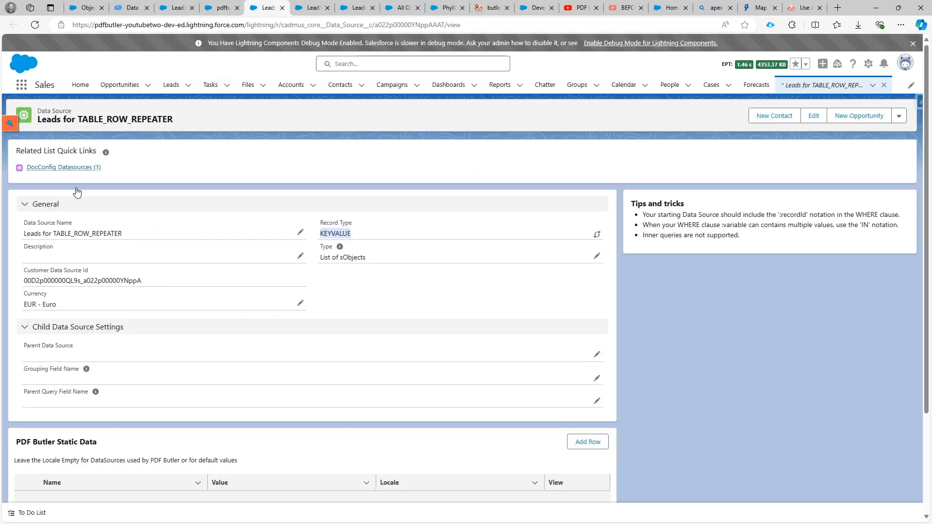
double_click(63, 280)
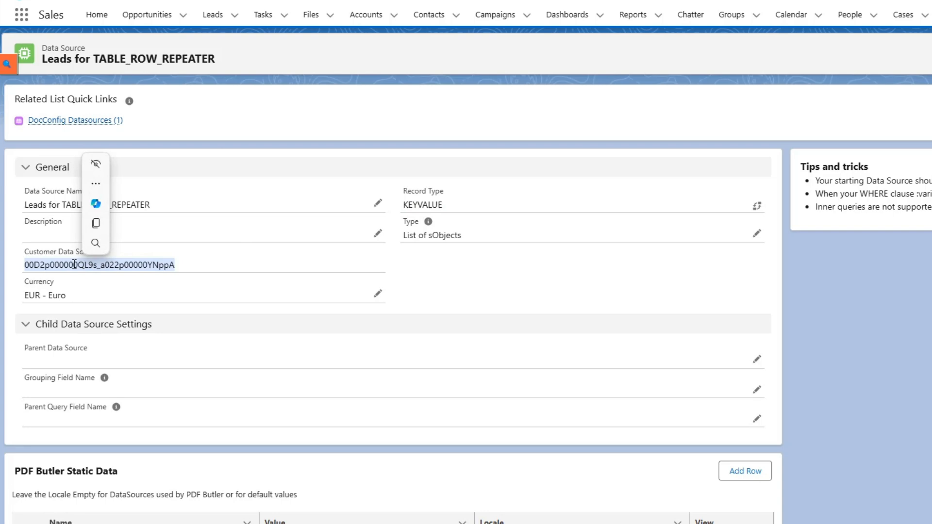
click(95, 223)
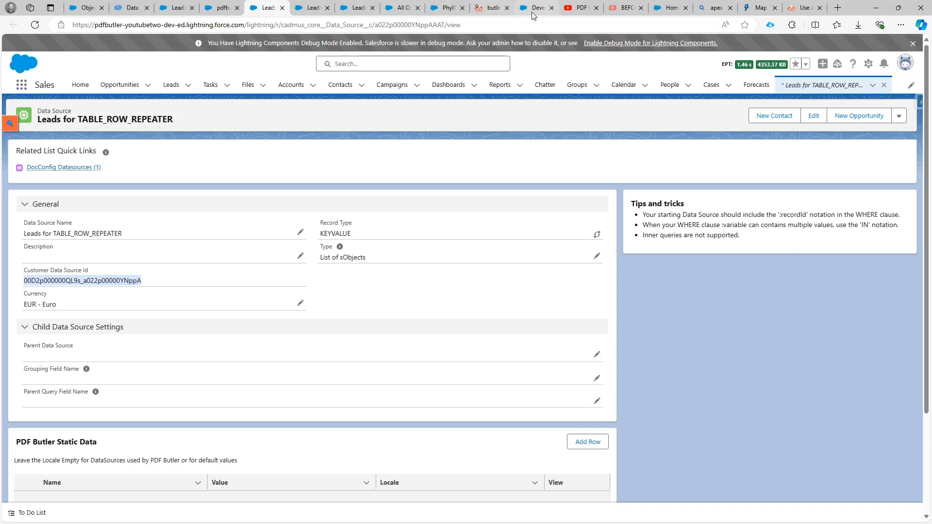
Step: Return to the Developer Console, close the neighbouring Butler browser page and open the lead record page
click(532, 13)
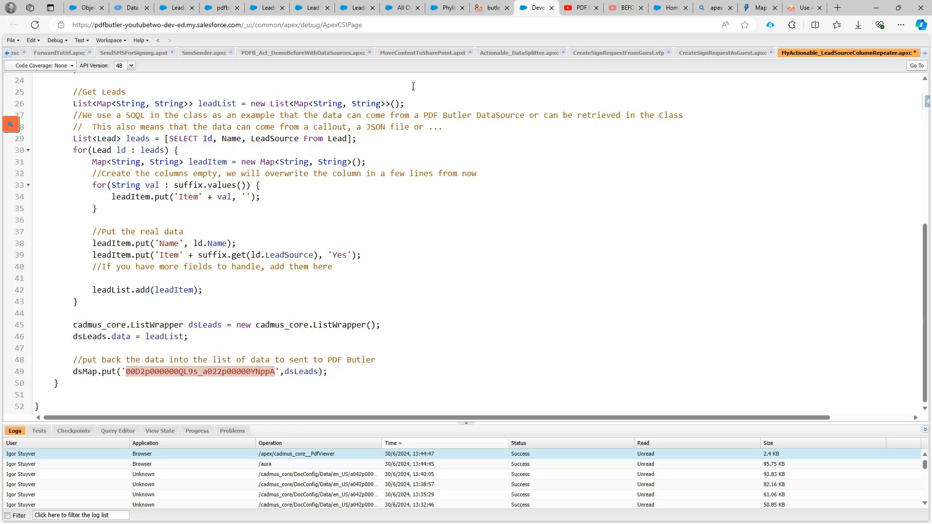
click(507, 8)
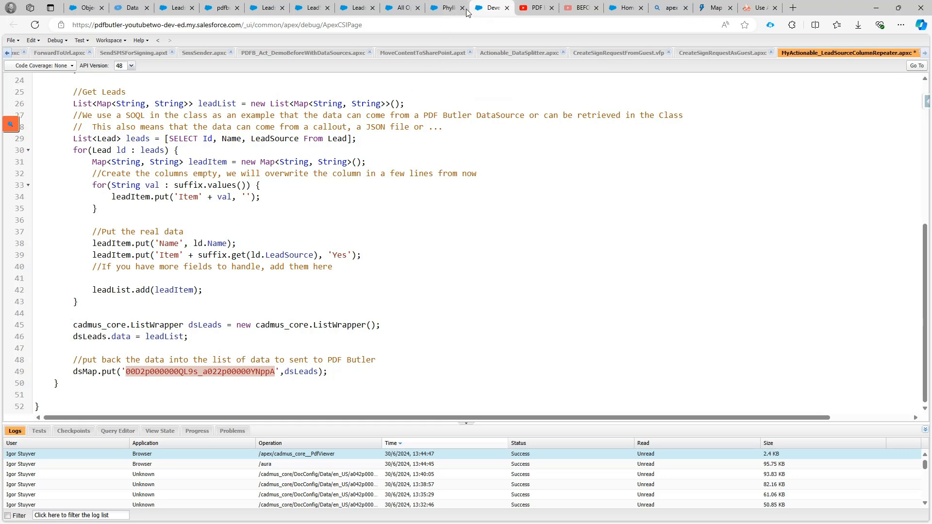
click(449, 8)
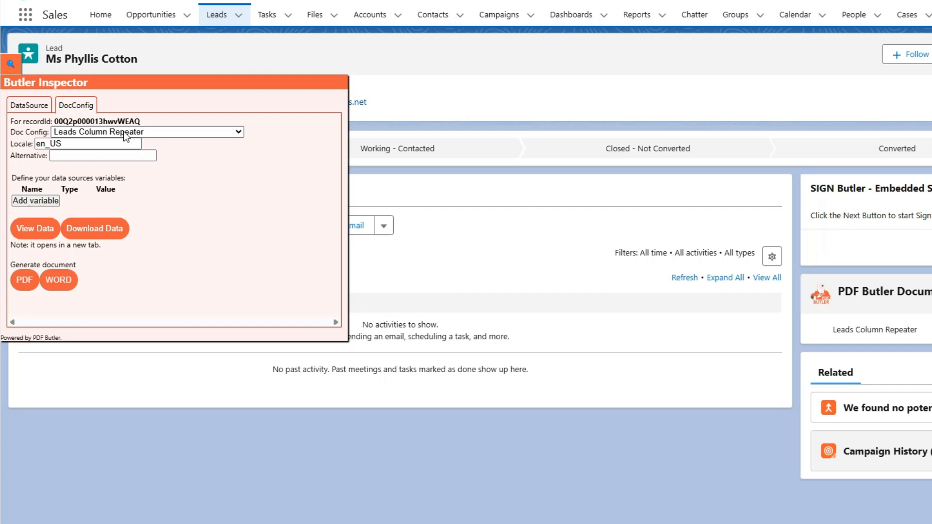
Step: View the data of the Leads Column Repeater doc config and display its Leads for TABLE_ROW_REPEATER data source
click(39, 227)
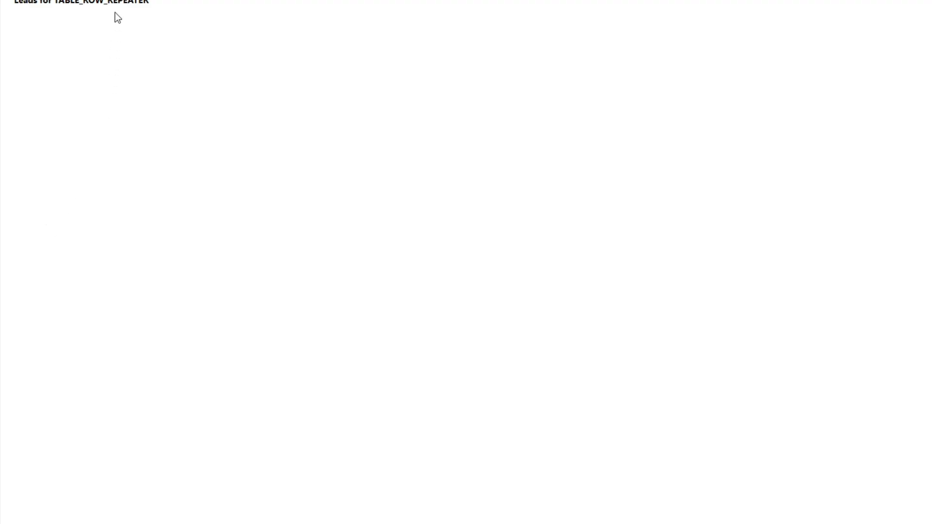
click(110, 3)
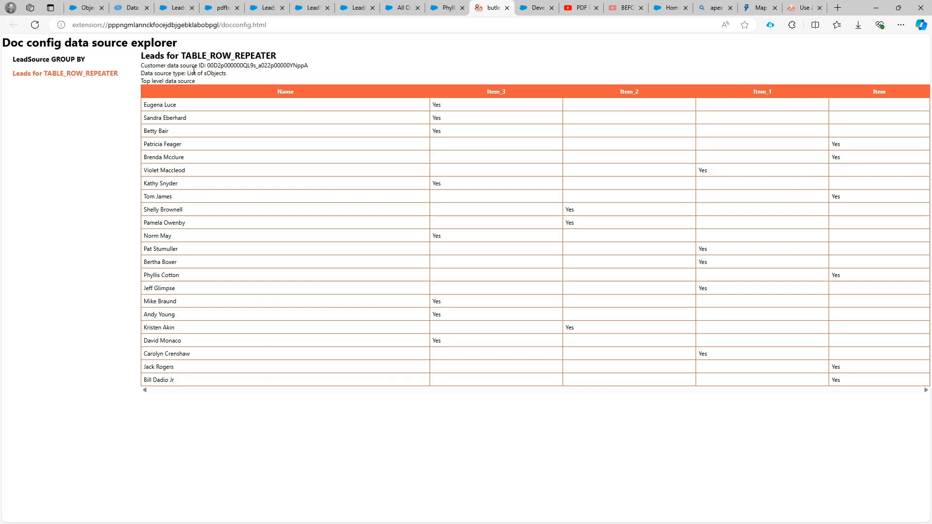
Step: Return to the Leads Column Repeater doc config and open its MyActionable_LeadSourceColumnRepeater actionable record
click(173, 13)
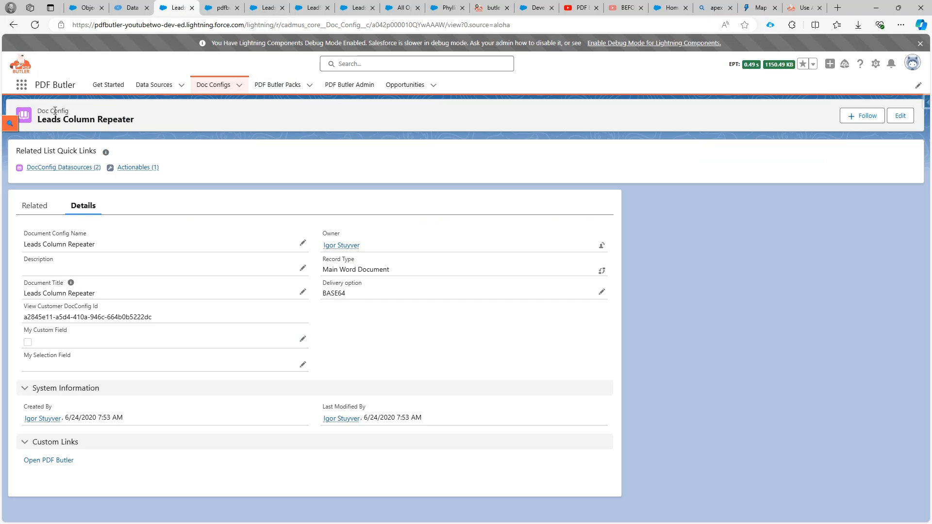
mouse_move(126, 167)
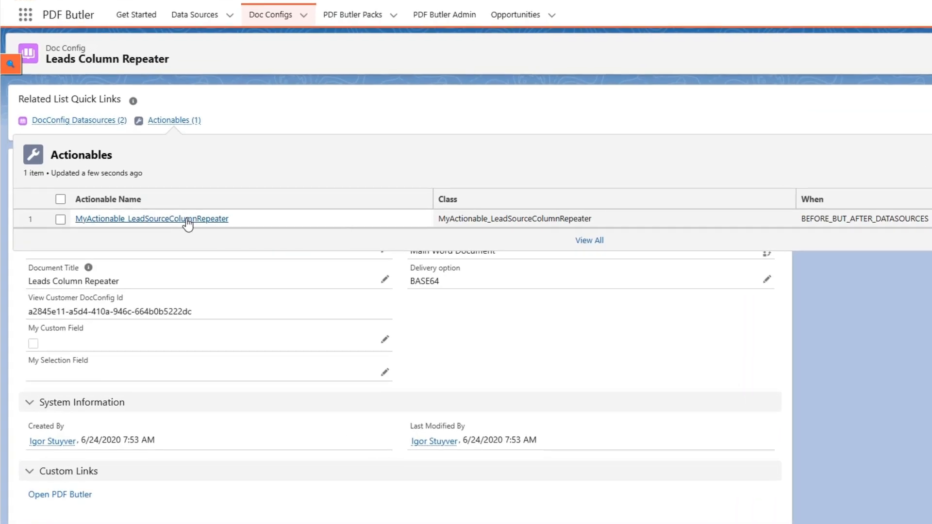
click(148, 245)
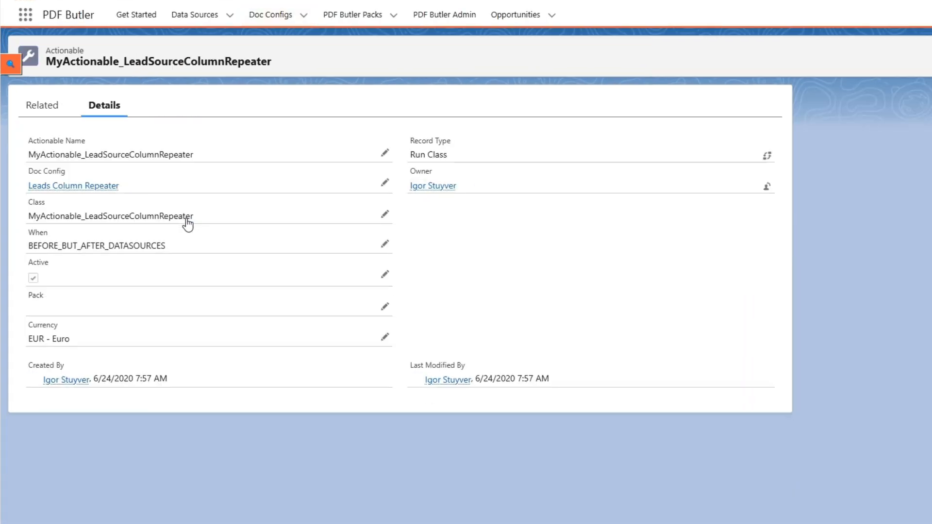
Step: Highlight the actionable's Run Class record type, its class name, the BEFORE_BUT_AFTER_DATASOURCES timing and the Pack label
drag(410, 154, 447, 155)
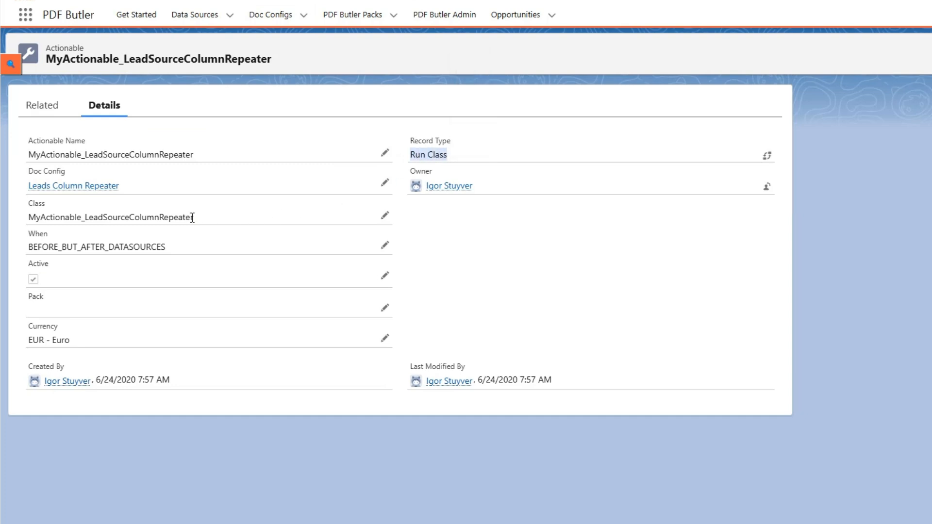
drag(194, 217, 27, 222)
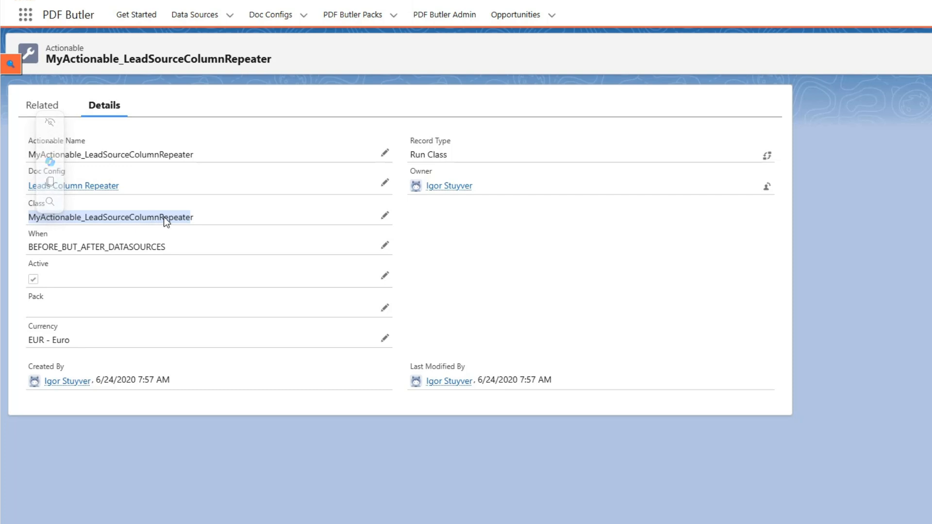
drag(24, 236, 170, 274)
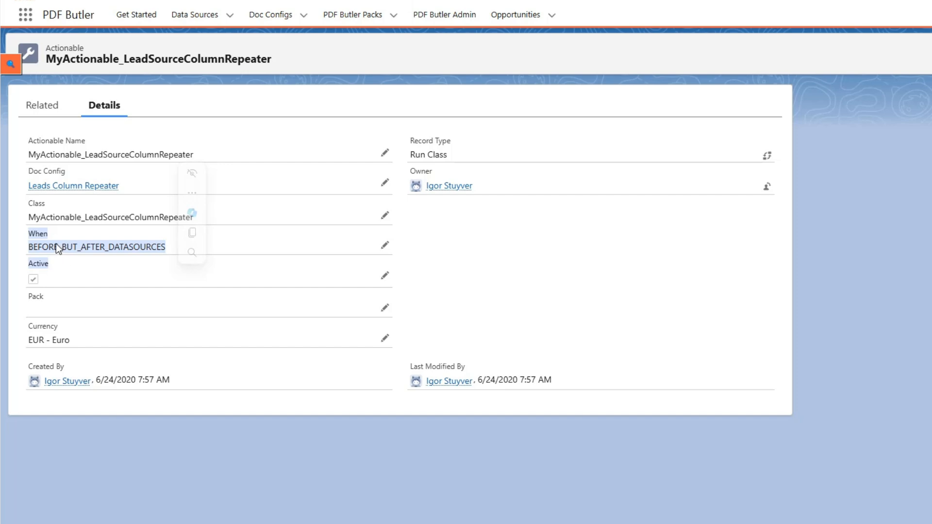
drag(30, 203, 203, 217)
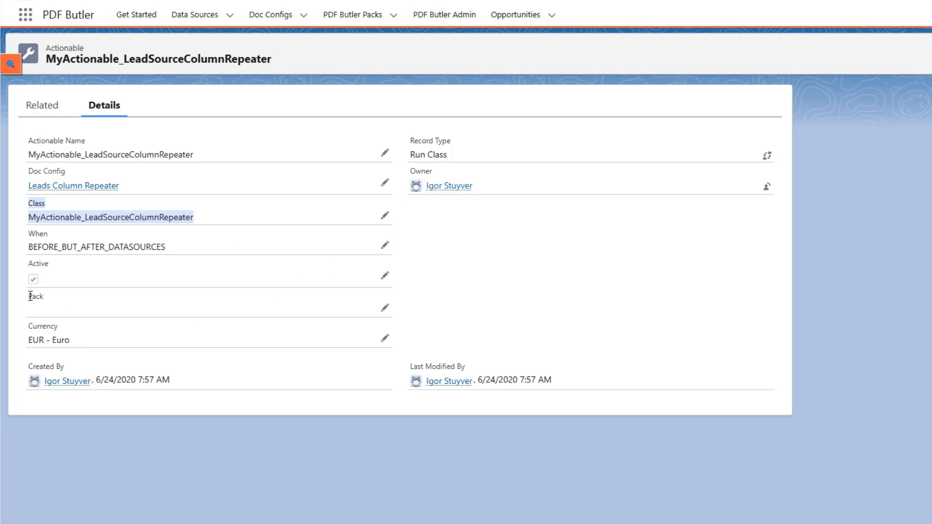
drag(30, 297, 52, 296)
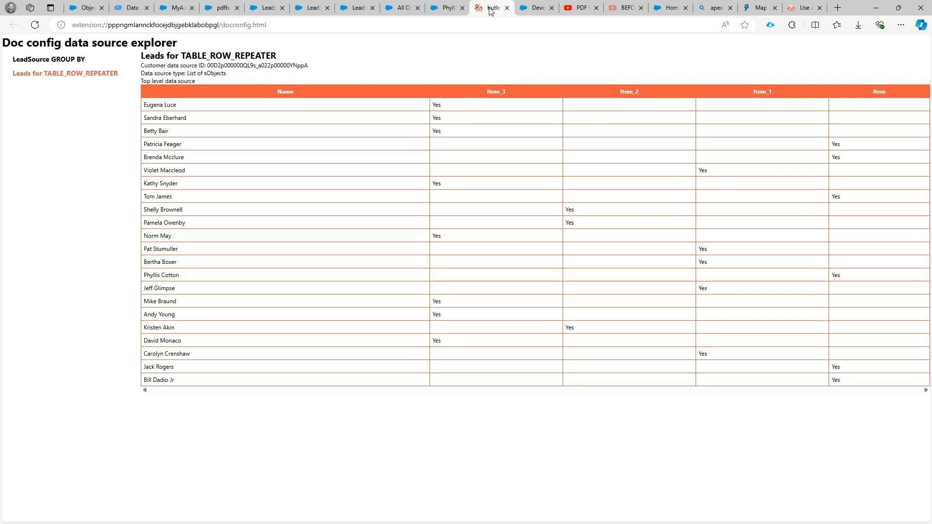
Step: Return to the data source explorer and highlight the item column headers and the Yes values under Item_3
click(491, 8)
drag(144, 105, 165, 101)
drag(491, 92, 870, 92)
click(774, 86)
double_click(759, 92)
double_click(626, 92)
click(494, 93)
double_click(494, 92)
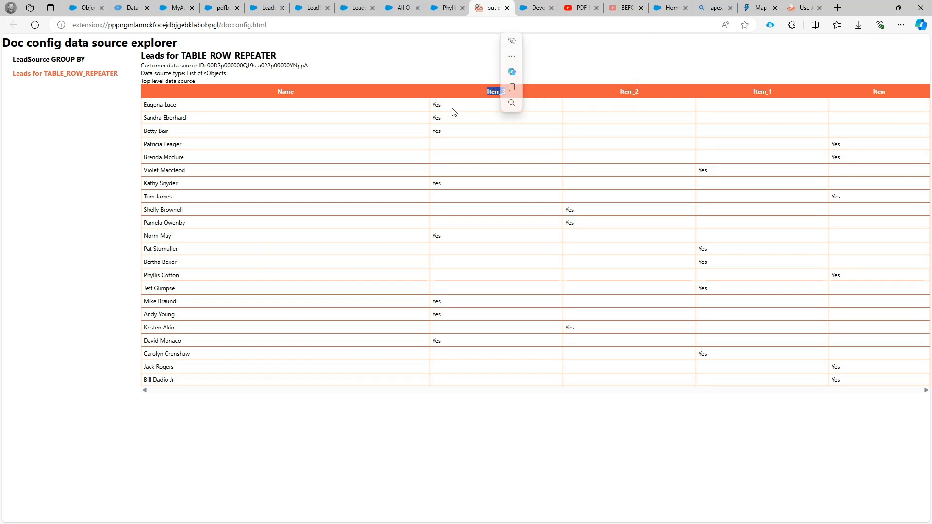
double_click(433, 105)
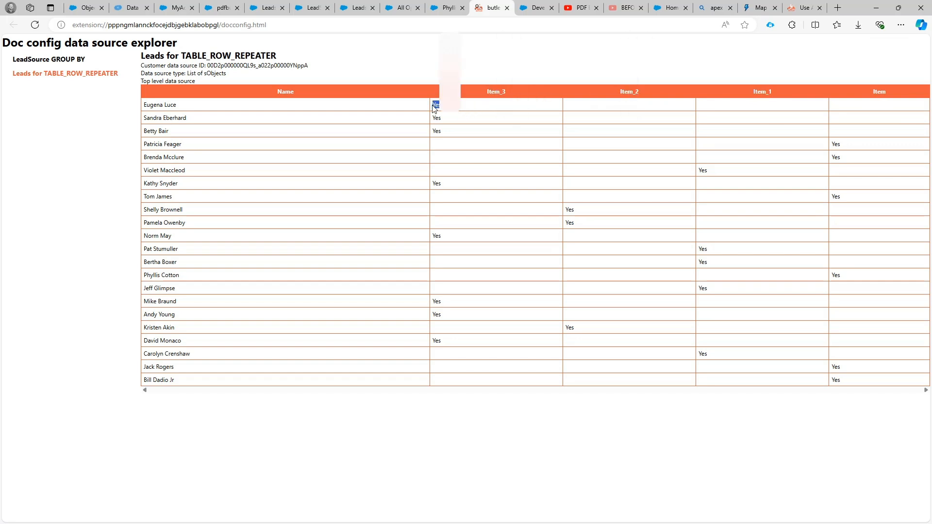
double_click(437, 131)
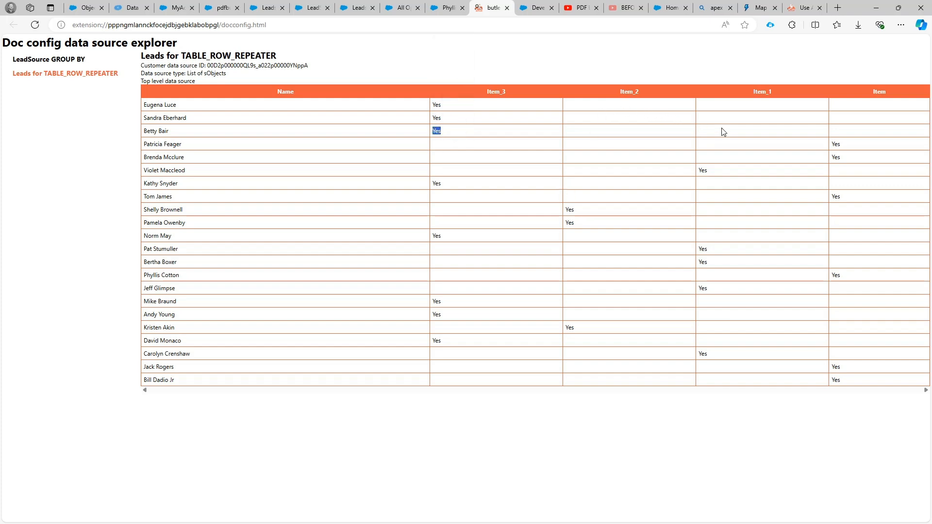
Step: Highlight the comment on line 40 about handling more fields in the Developer Console, and go back to the data source explorer
click(538, 8)
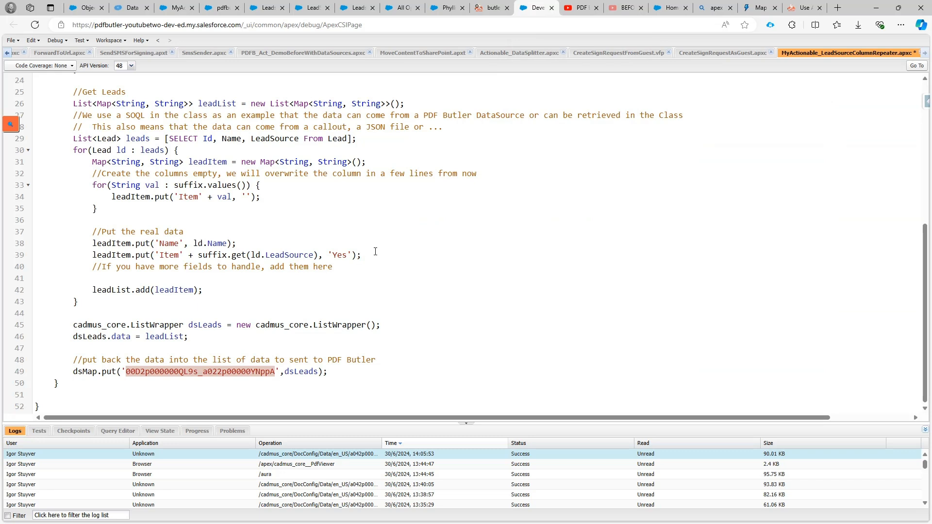
drag(375, 251, 378, 262)
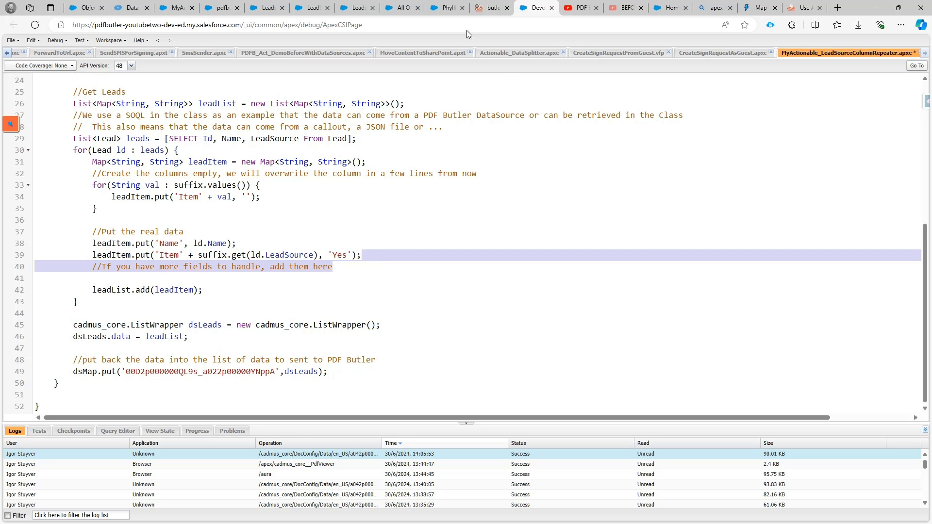
click(486, 11)
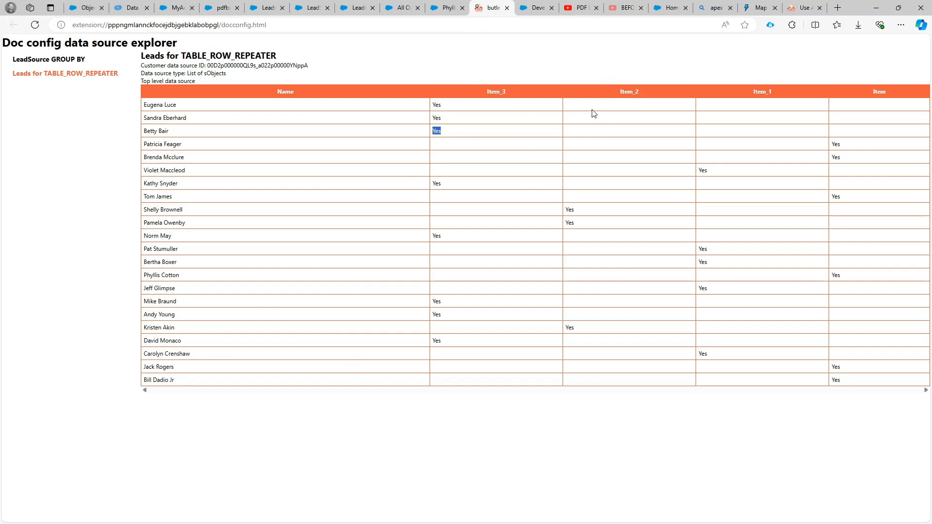
Step: Switch to the Excel workbook and select the Item to Item_3 cells in row 6 and the ROW_COL_VALUE merge fields in row 3
key(alt+Tab)
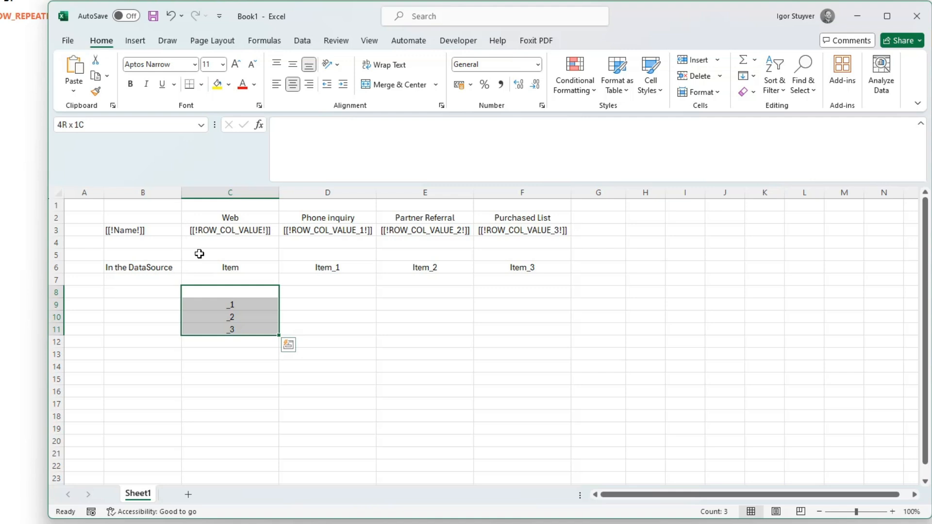
click(199, 254)
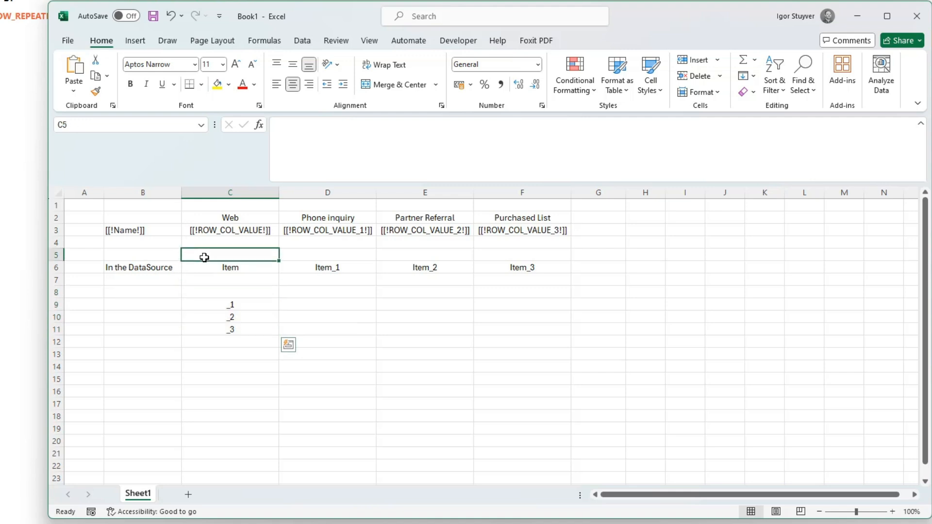
drag(201, 263, 480, 263)
drag(241, 231, 481, 232)
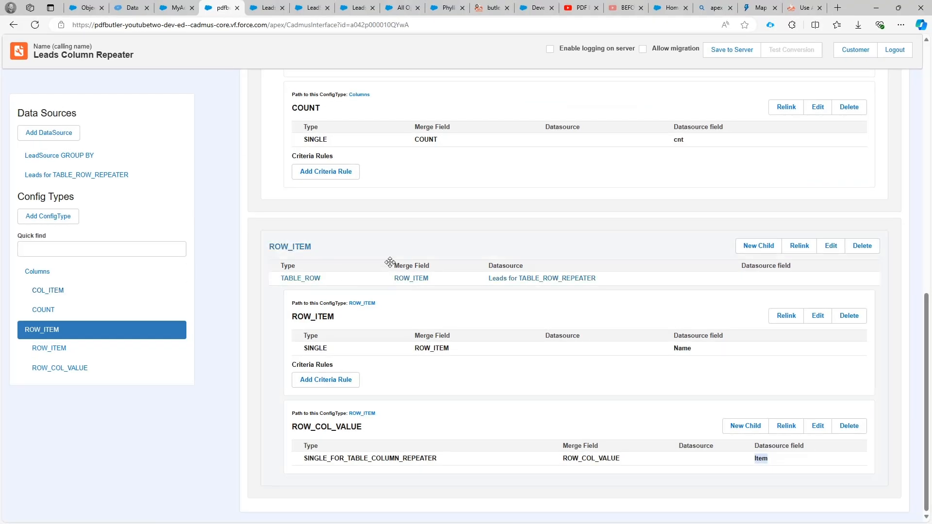
Step: In the Leads Column Repeater configuration, highlight ROW_ITEM's TABLE_ROW type, its Leads for TABLE_ROW_REPEATER datasource and the child's SINGLE type
double_click(302, 278)
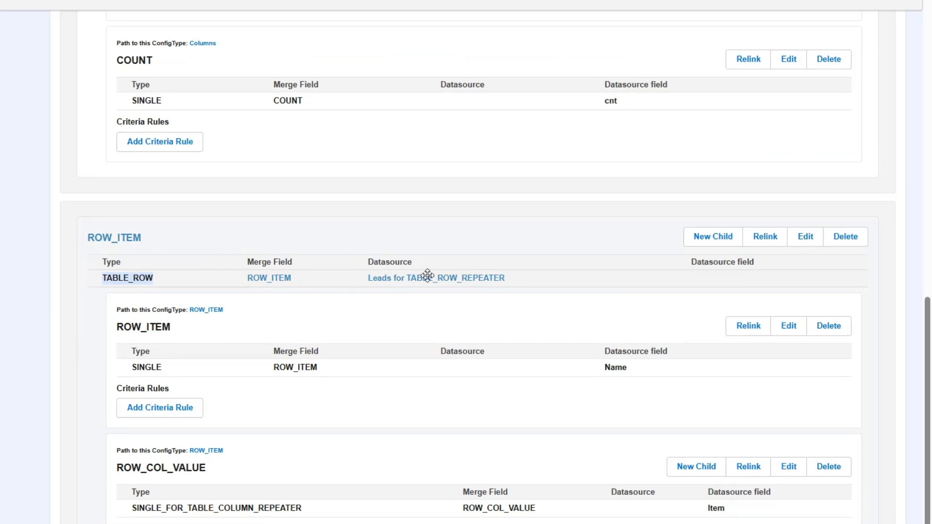
triple_click(380, 275)
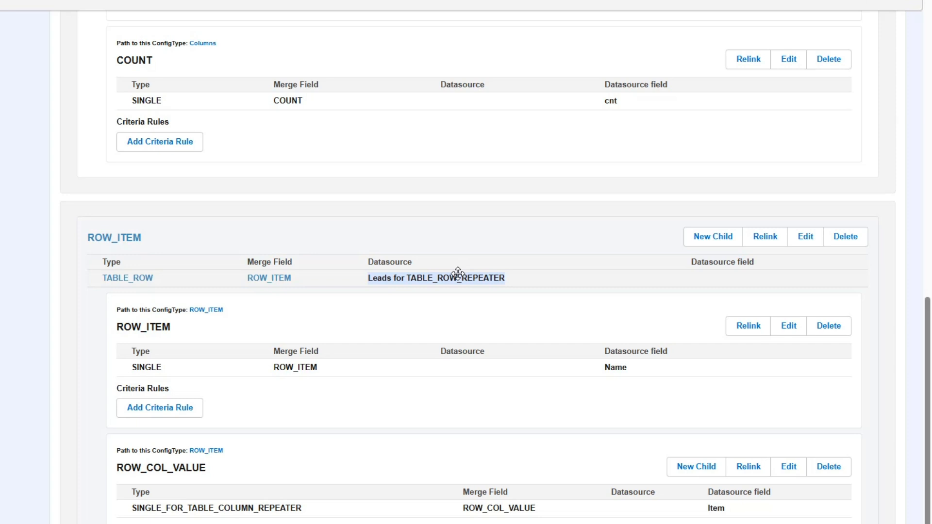
double_click(147, 367)
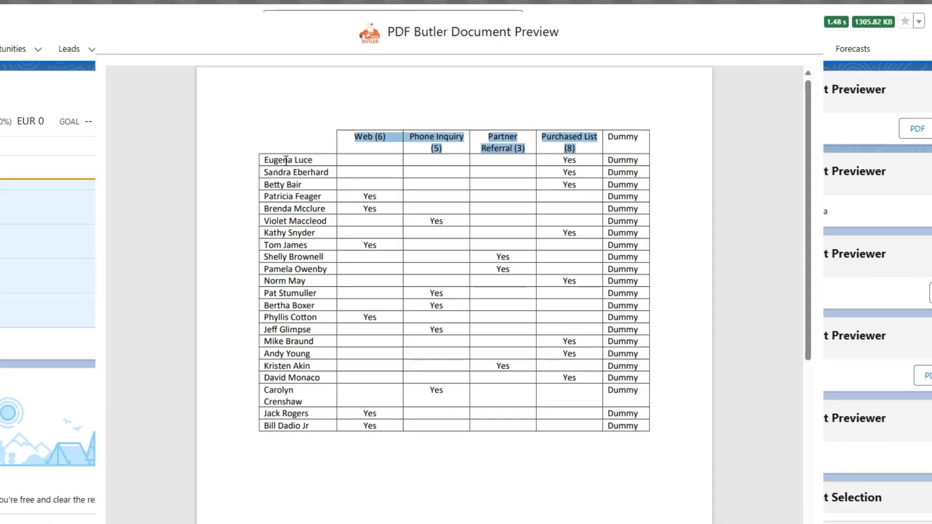
Step: Highlight the lead name rows in the document preview, and select the ROW_ITEM column in the Word template
drag(332, 168, 342, 243)
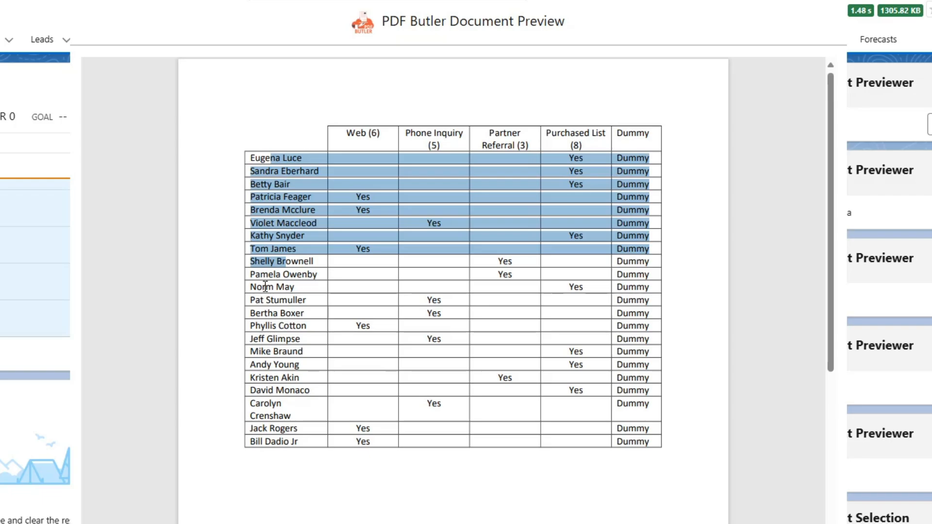
key(alt+Tab)
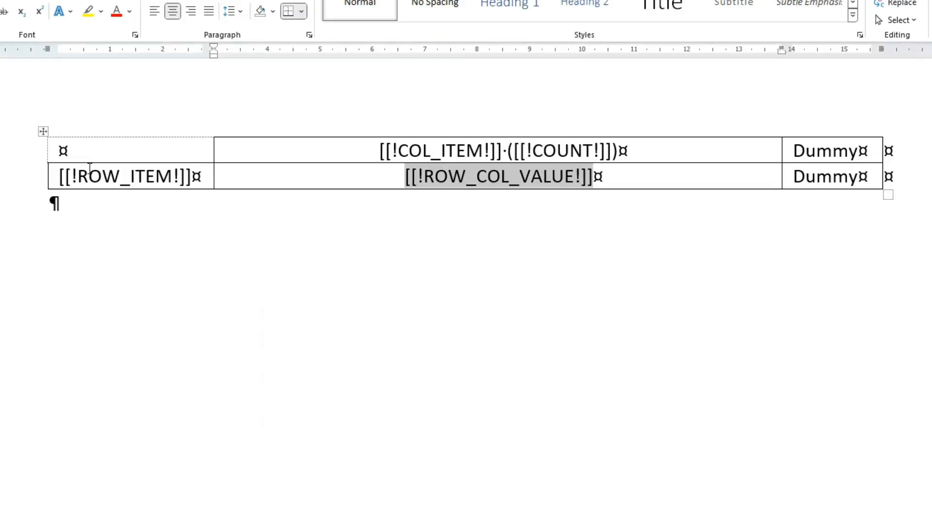
click(93, 135)
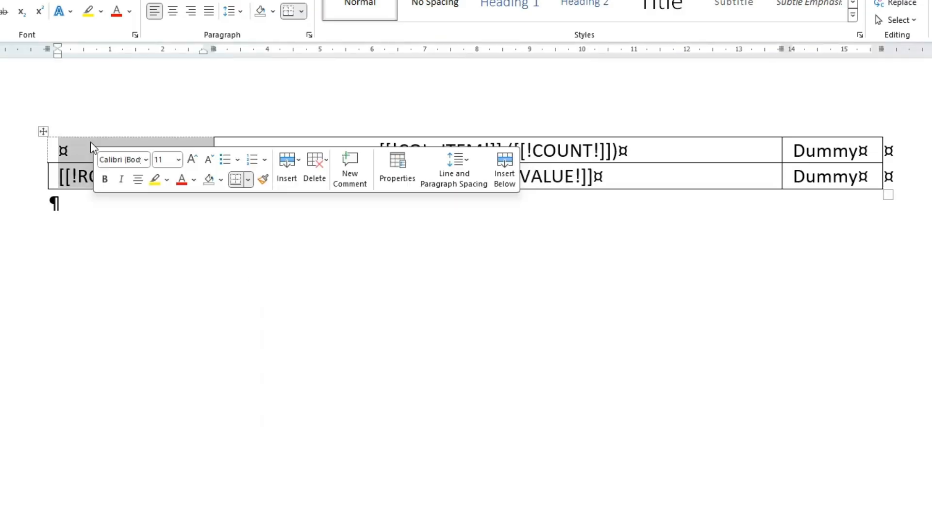
click(91, 143)
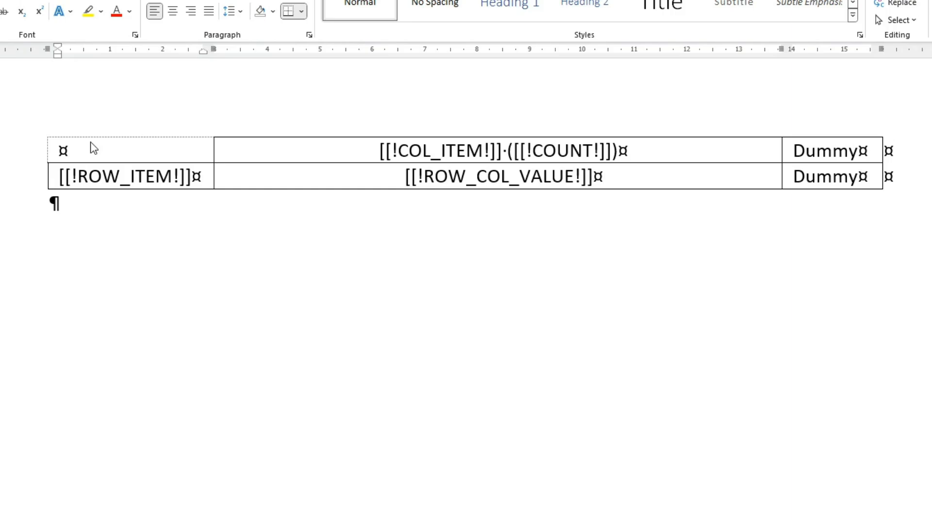
key(alt+Tab)
Step: Return to the Leads Column Repeater configuration and highlight the ROW_COL_VALUE name and its SINGLE_FOR_TABLE_COLUMN_REPEATER type
click(222, 8)
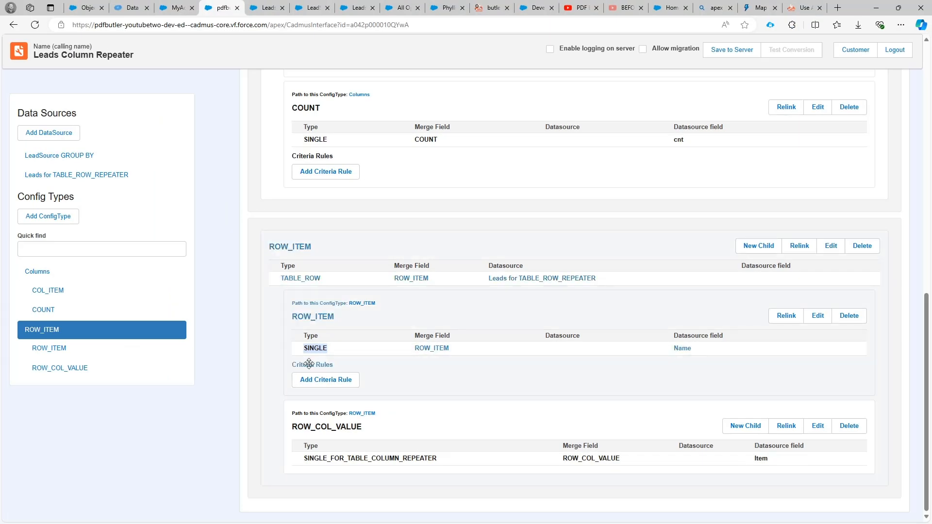
double_click(307, 426)
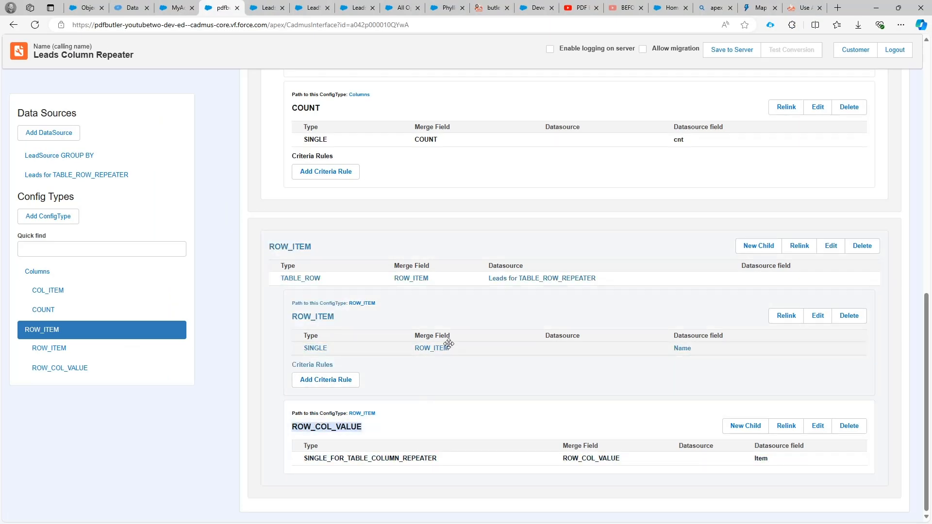
double_click(343, 456)
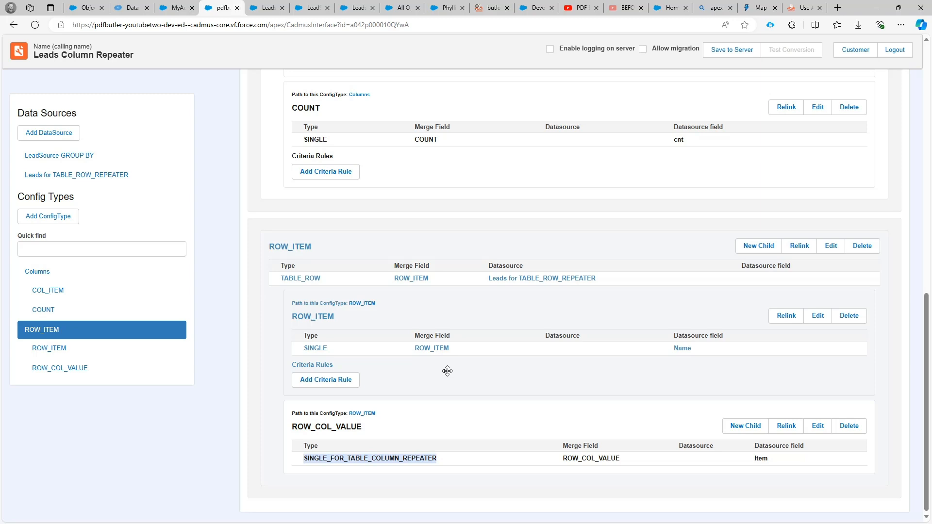
Step: Open the ROW_COL_VALUE config type for editing and compare it with the [[!ROW_COL_VALUE!]] cell under Web in Excel
click(818, 425)
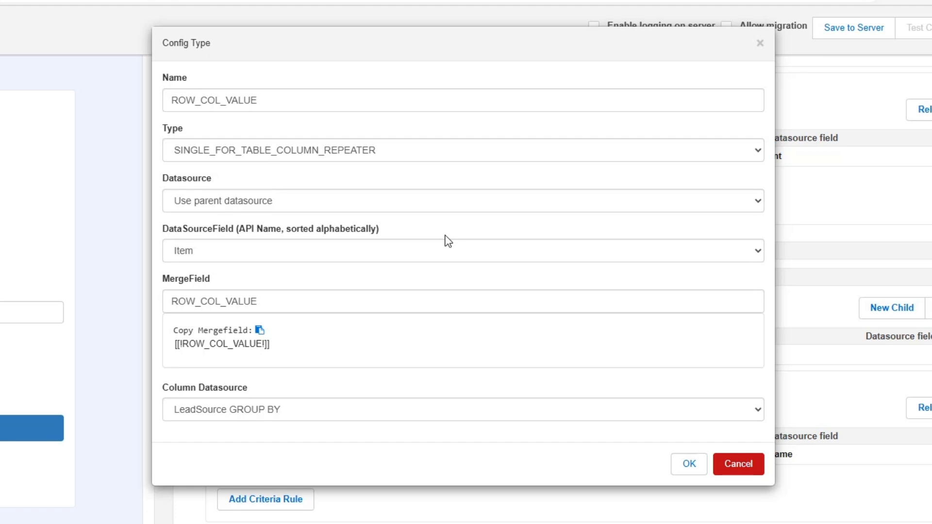
key(alt+Tab)
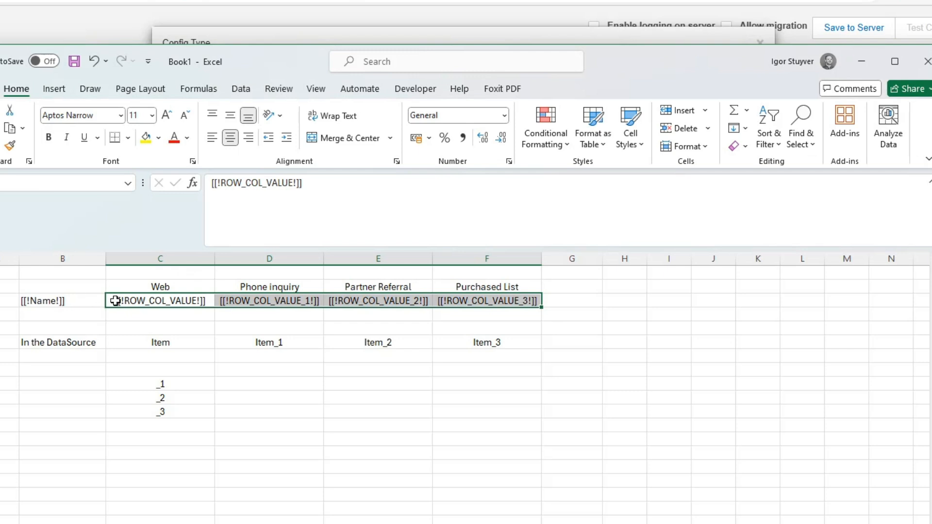
click(116, 301)
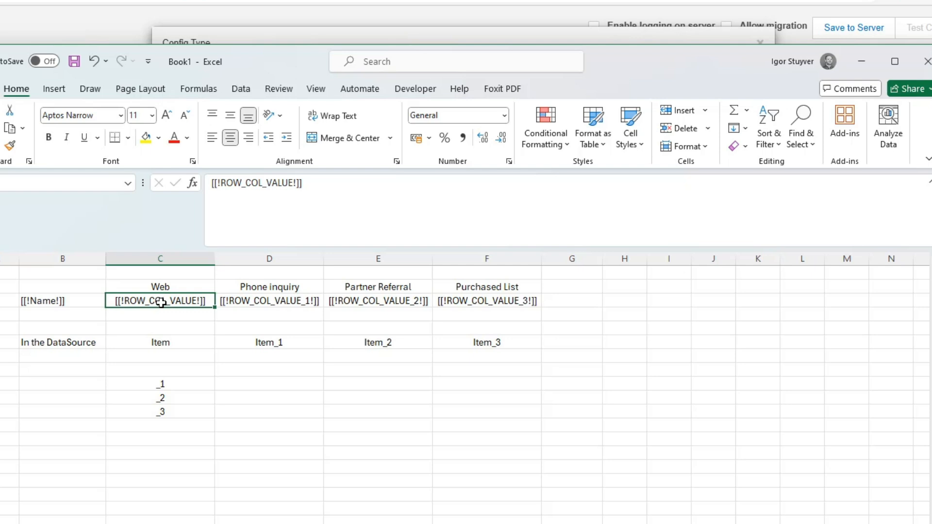
key(alt+Tab)
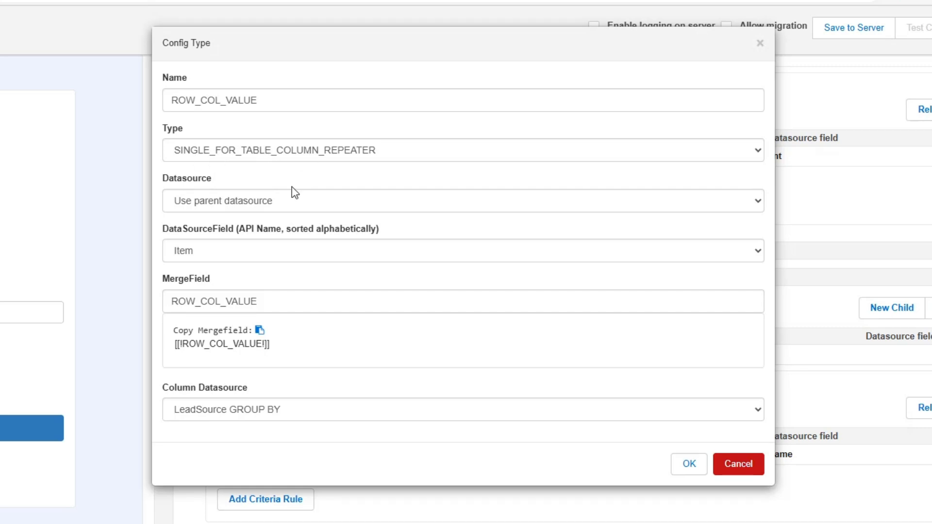
Step: Examine the Item data source field and the ROW_COL_VALUE merge field of the open config type
click(210, 257)
click(209, 252)
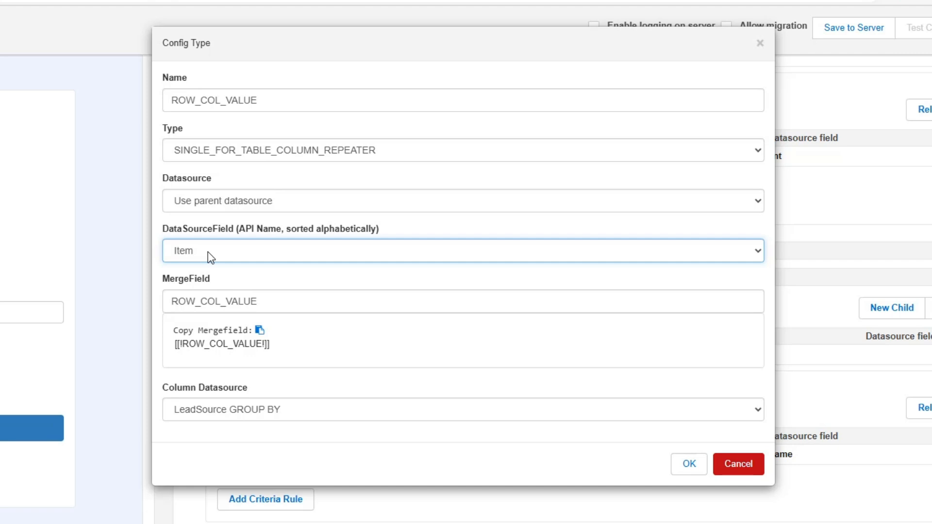
click(271, 297)
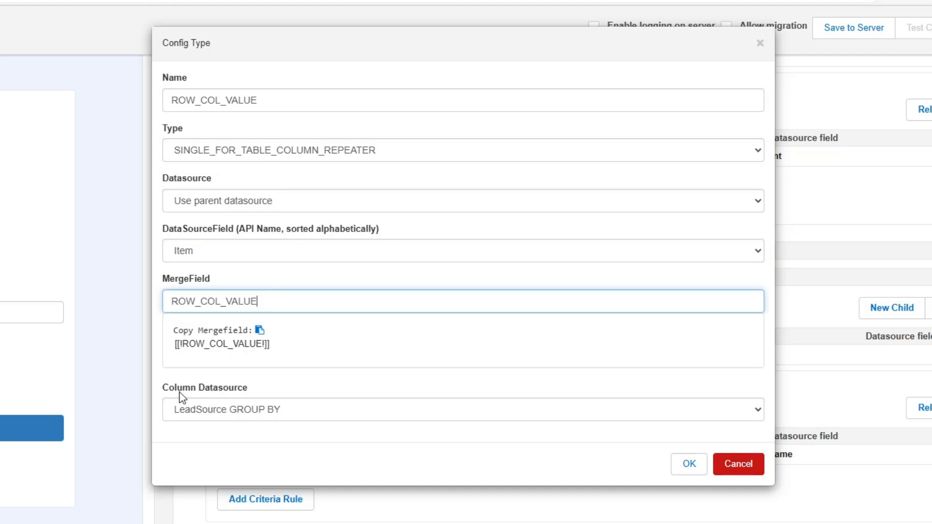
Step: Highlight the Column Datasource label, check the MyActionable_LeadSourceColumnRepeater record and its Apex class, and cancel editing ROW_COL_VALUE
drag(163, 389, 209, 391)
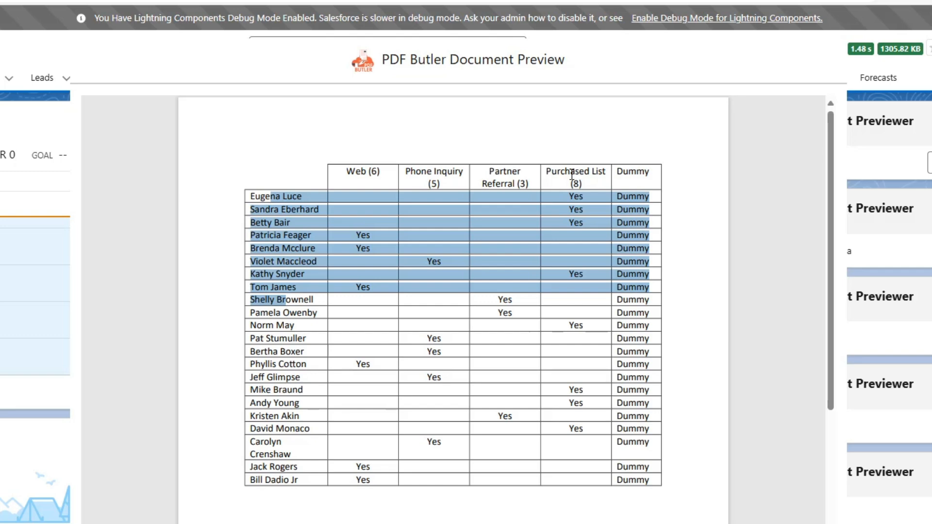
click(174, 8)
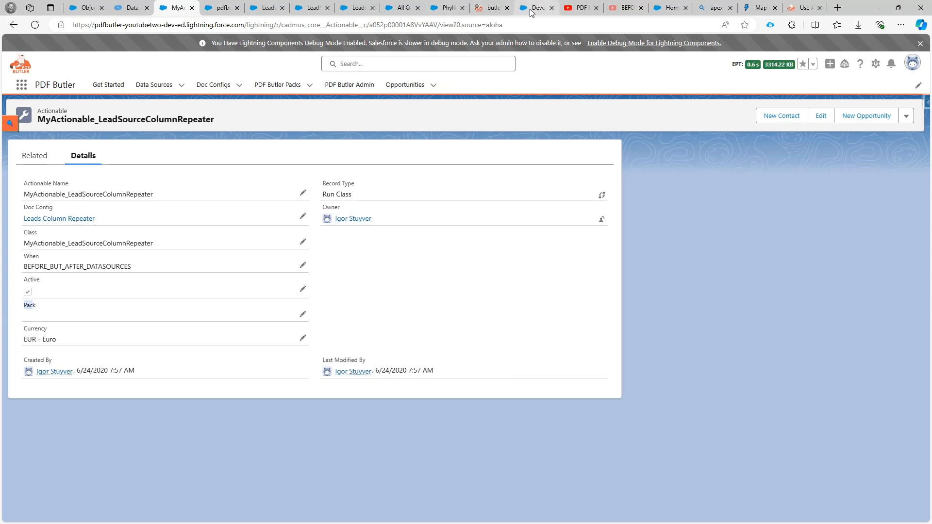
click(533, 9)
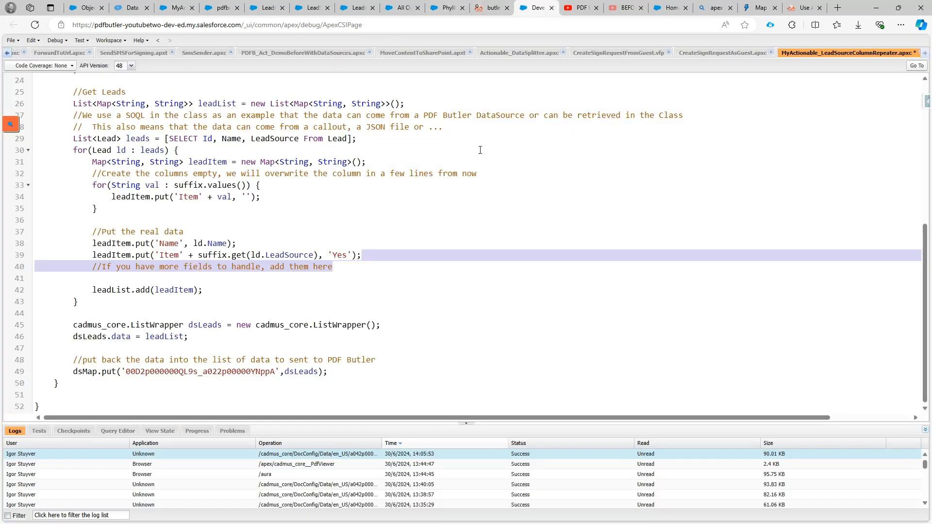
click(225, 9)
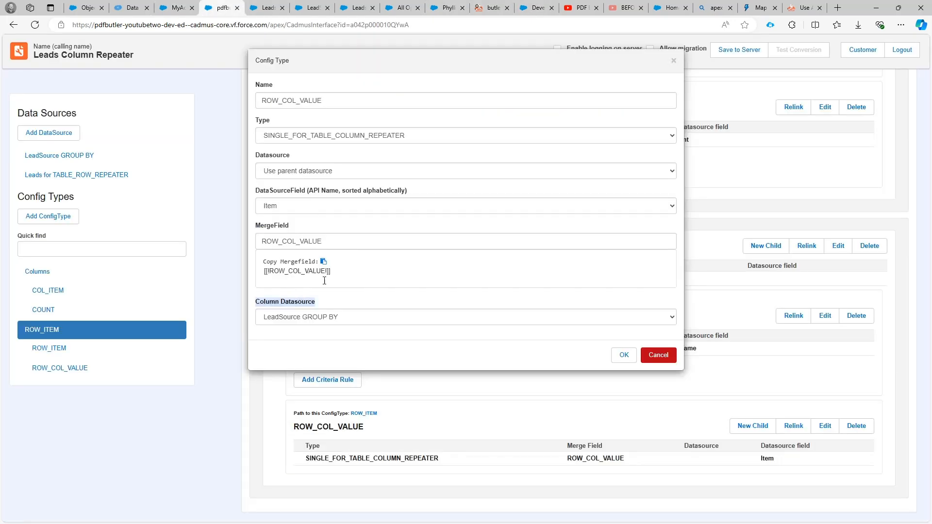
click(658, 355)
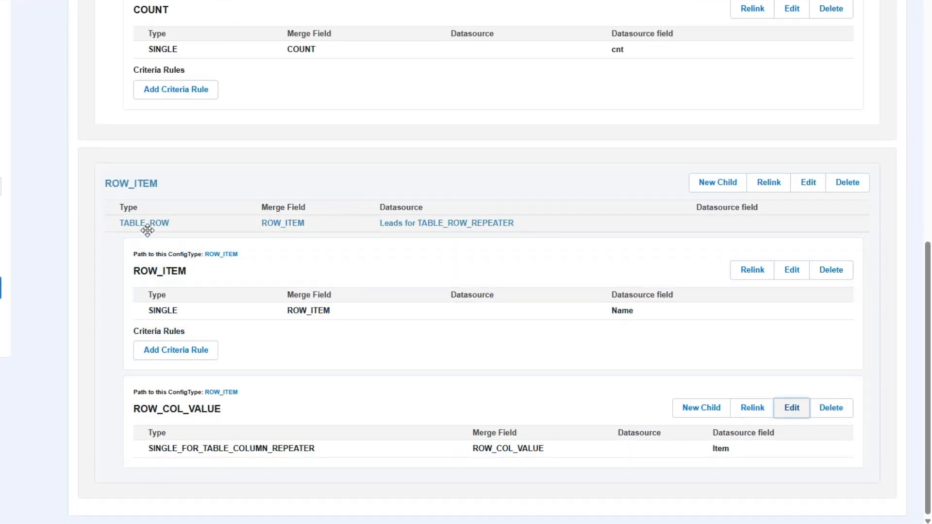
Step: Highlight the types TABLE_ROW, SINGLE and SINGLE_FOR_TABLE_COLUMN_REPEATER of the ROW_ITEM config type and its two children
double_click(148, 228)
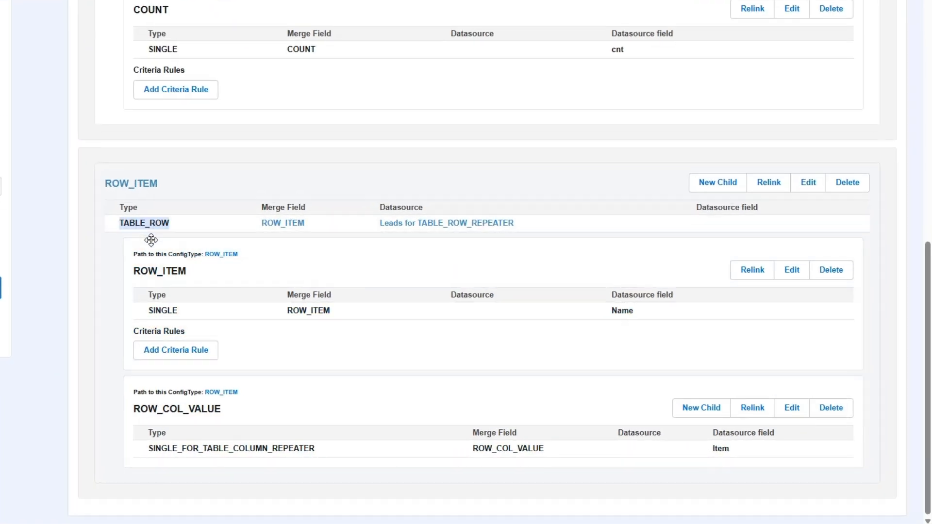
double_click(172, 310)
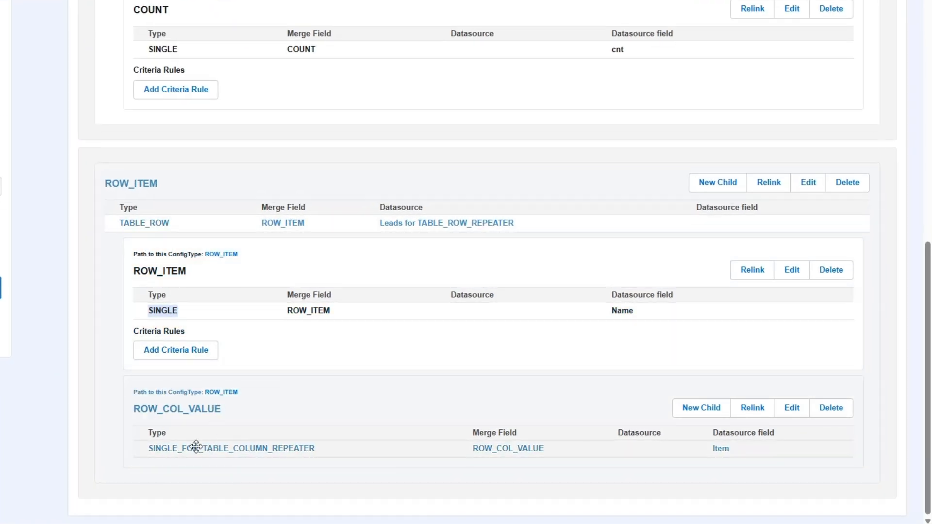
double_click(194, 447)
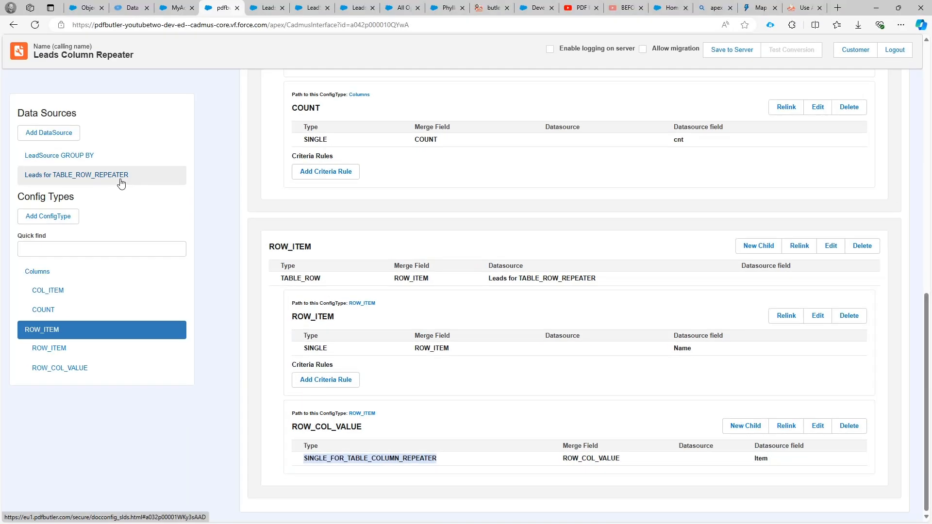
Step: Open the Leads for TABLE_ROW_REPEATER data source for editing and delete its Item and Name fields
click(121, 180)
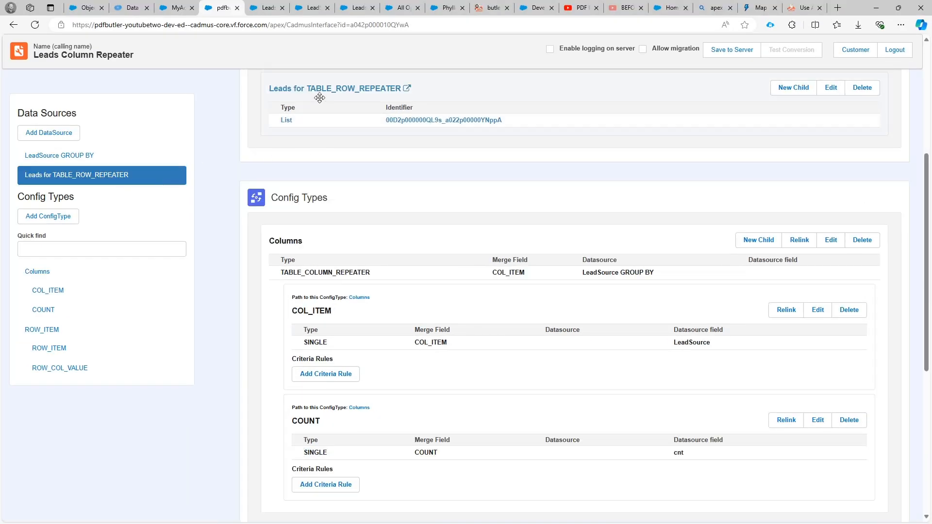
click(831, 88)
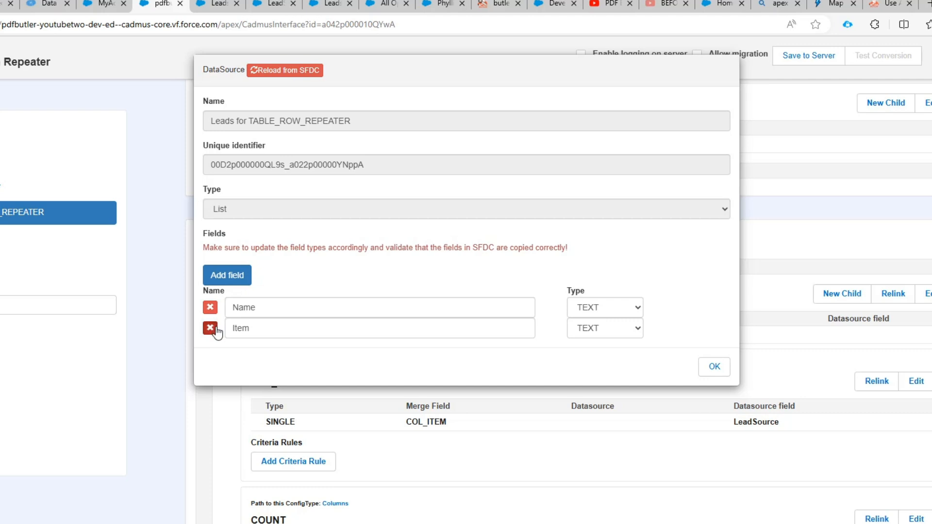
click(212, 329)
click(211, 308)
Step: Add two fields named Name and Item to the Leads for TABLE_ROW_REPEATER data source
click(221, 279)
click(262, 313)
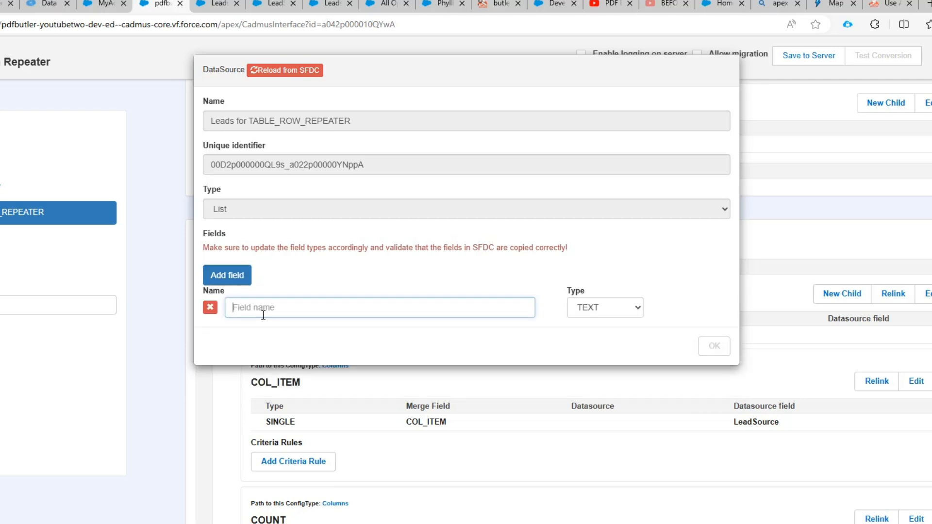
text(Name)
click(234, 274)
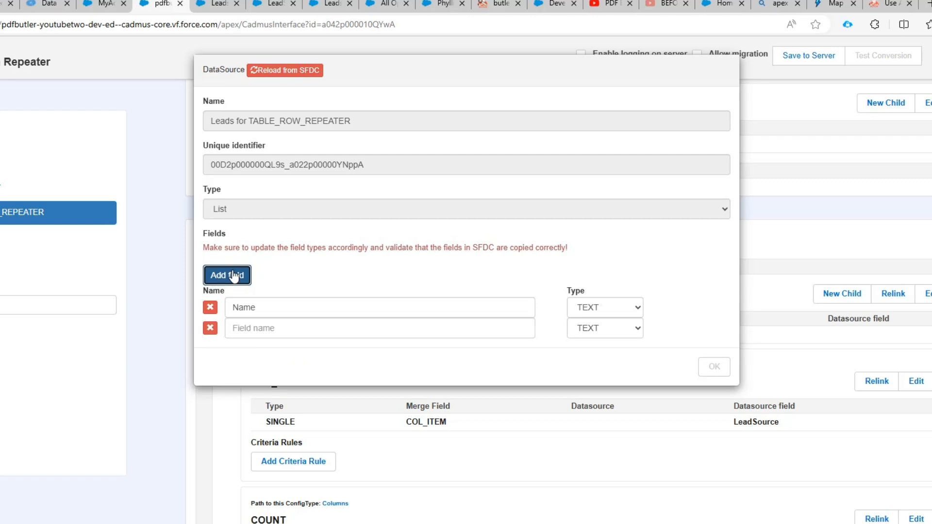
click(263, 328)
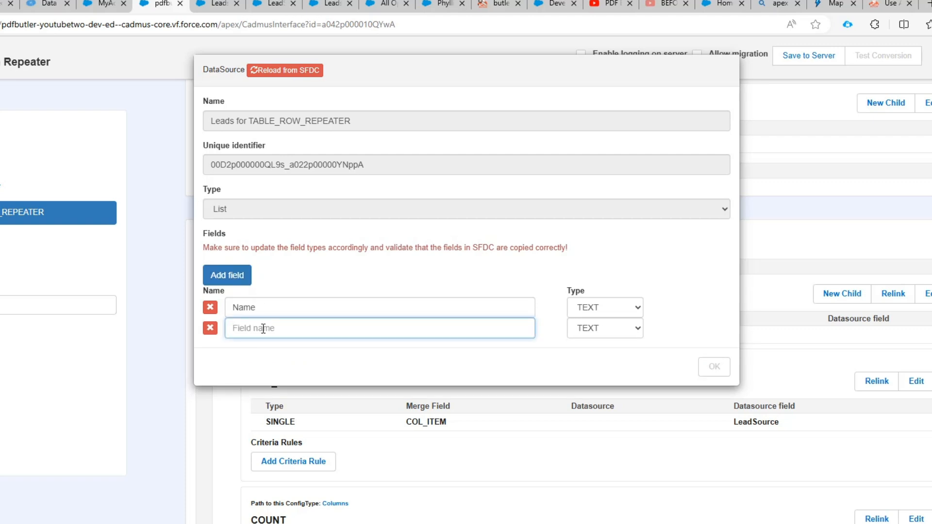
text(Item)
Step: Try out a third field named Val with type CURRENCY, remove it again, and confirm the data source
click(236, 274)
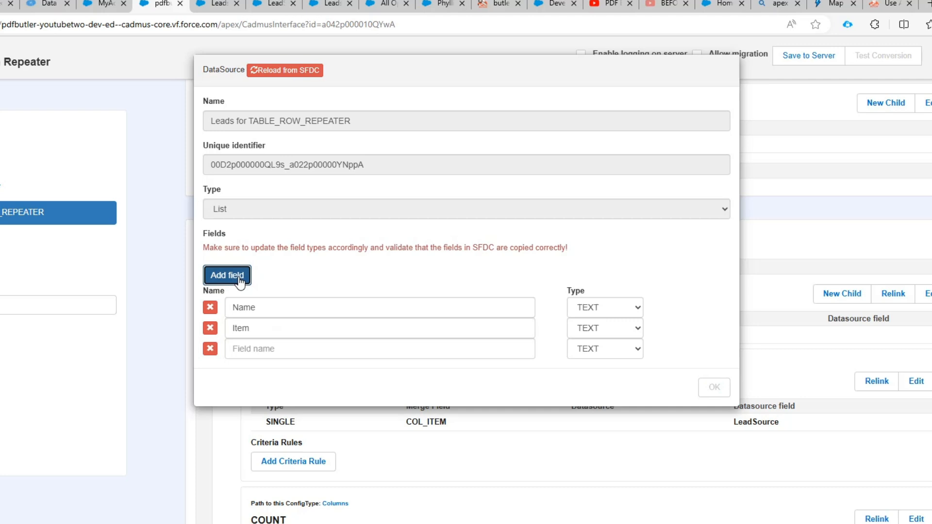
click(270, 349)
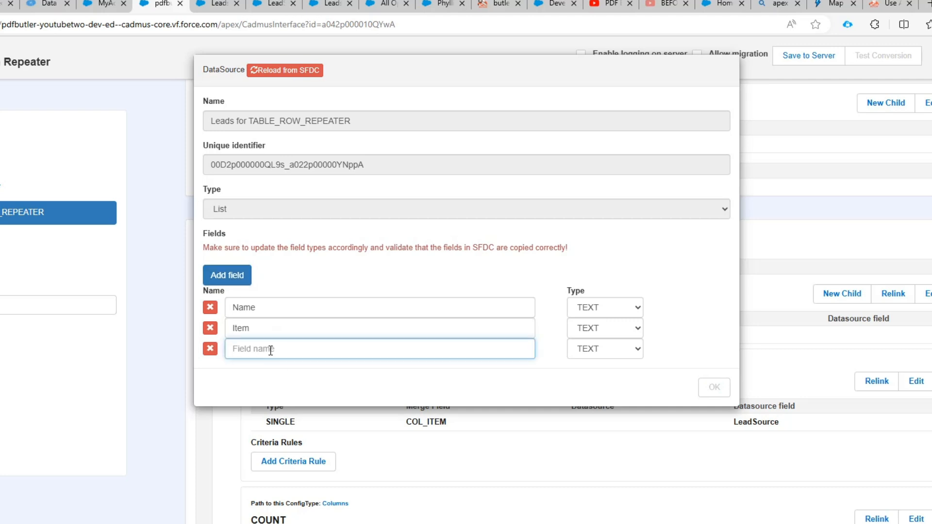
text(Val)
click(616, 350)
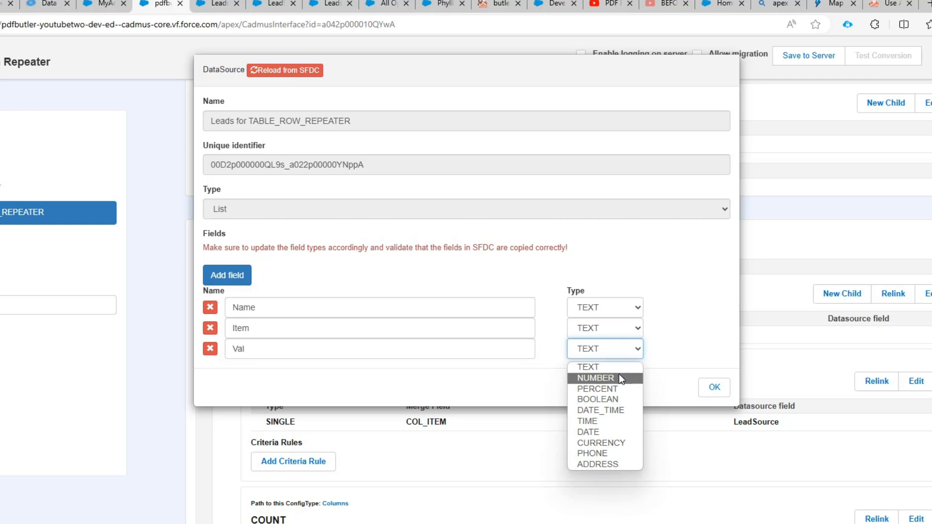
click(617, 441)
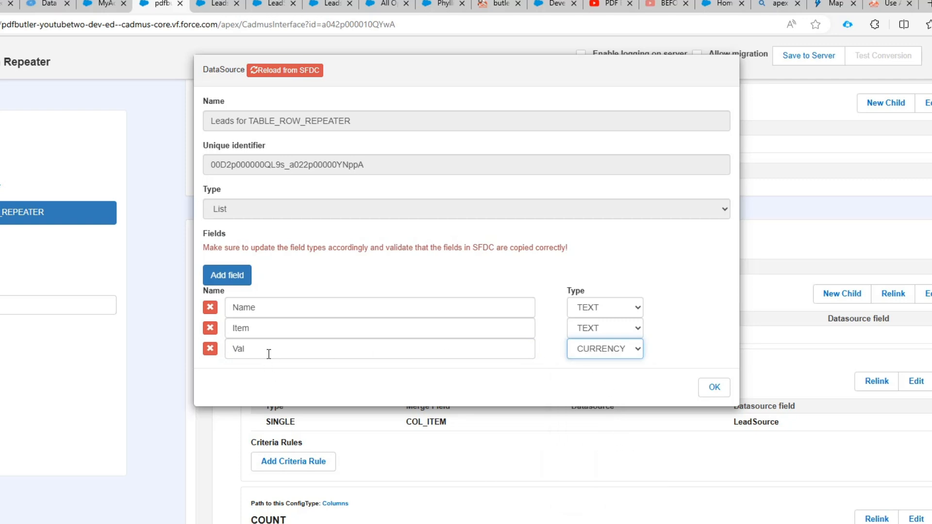
click(210, 348)
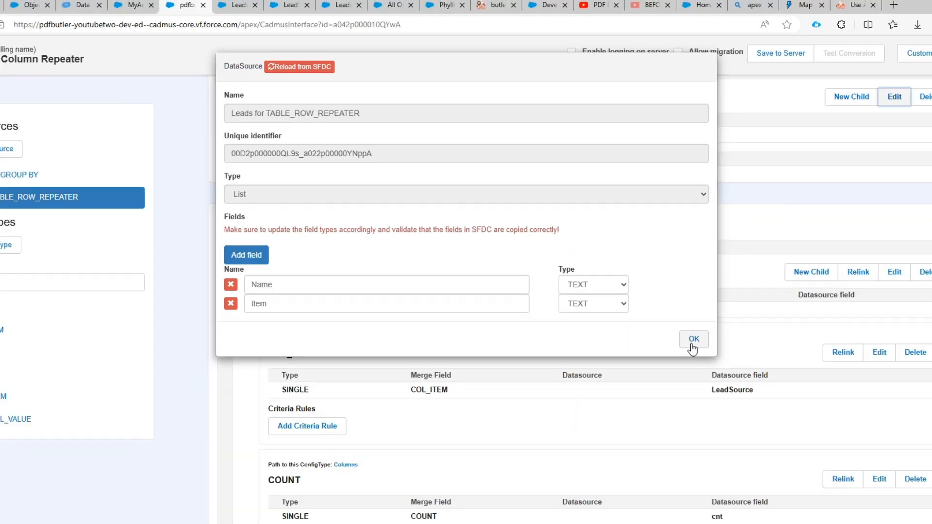
click(713, 368)
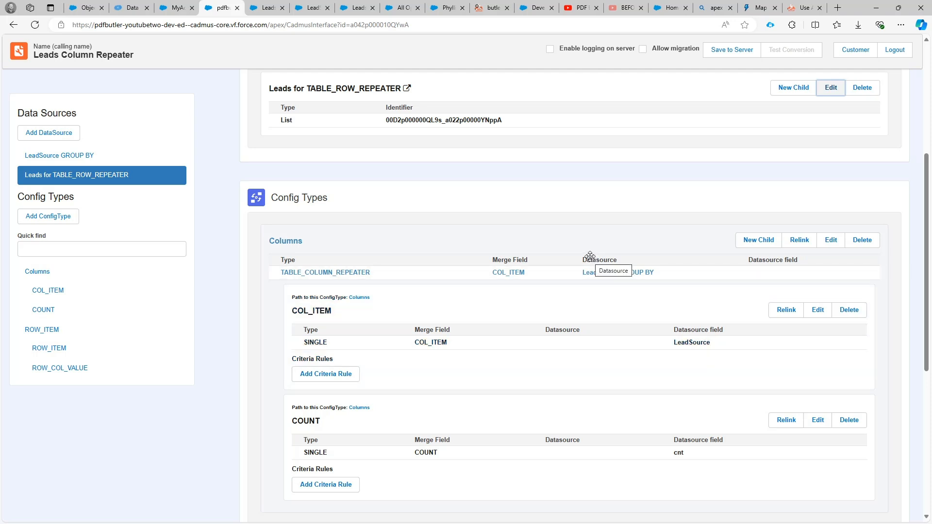
Step: Generate the Leads Column Repeater data from the open lead record and view the Leads for TABLE_ROW_REPEATER data source
click(489, 7)
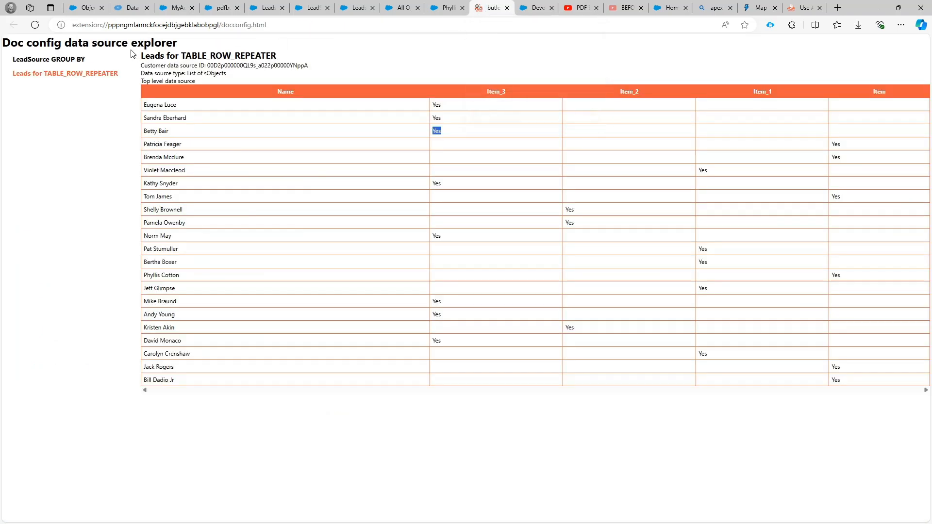
click(439, 11)
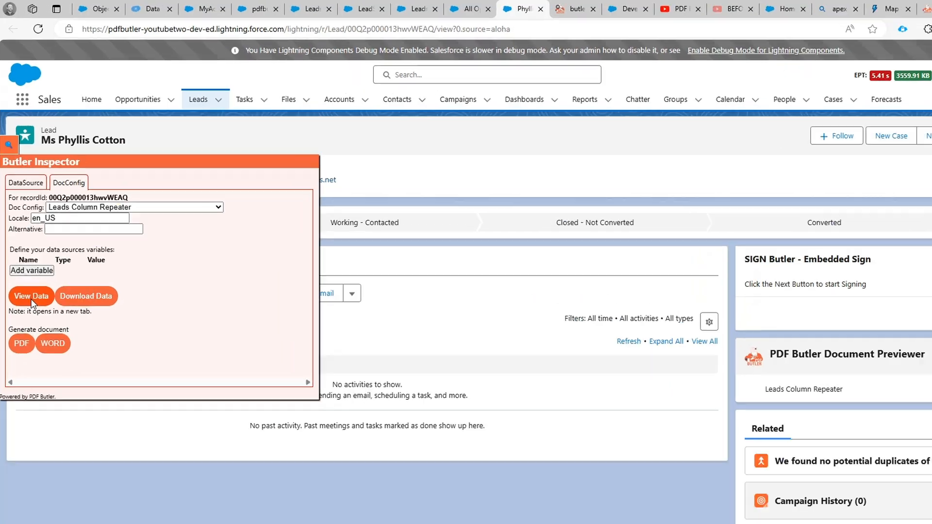
click(29, 253)
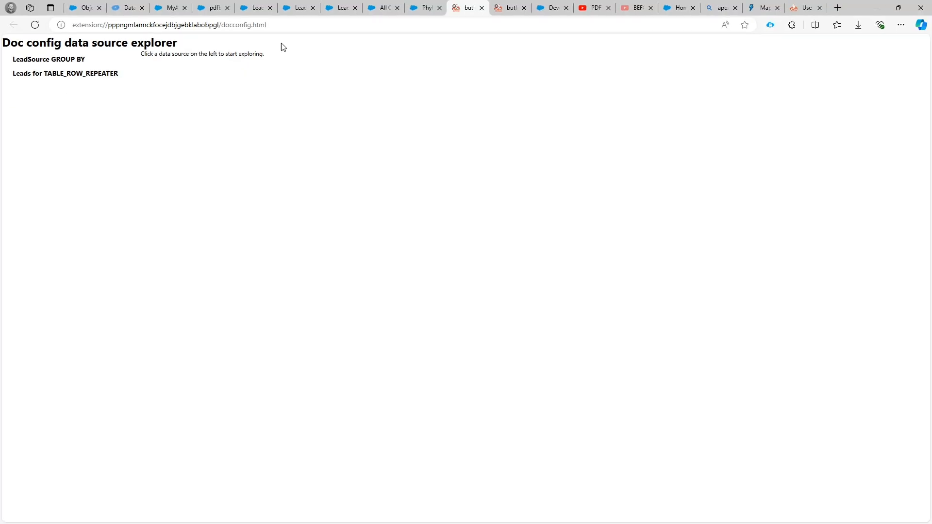
click(55, 74)
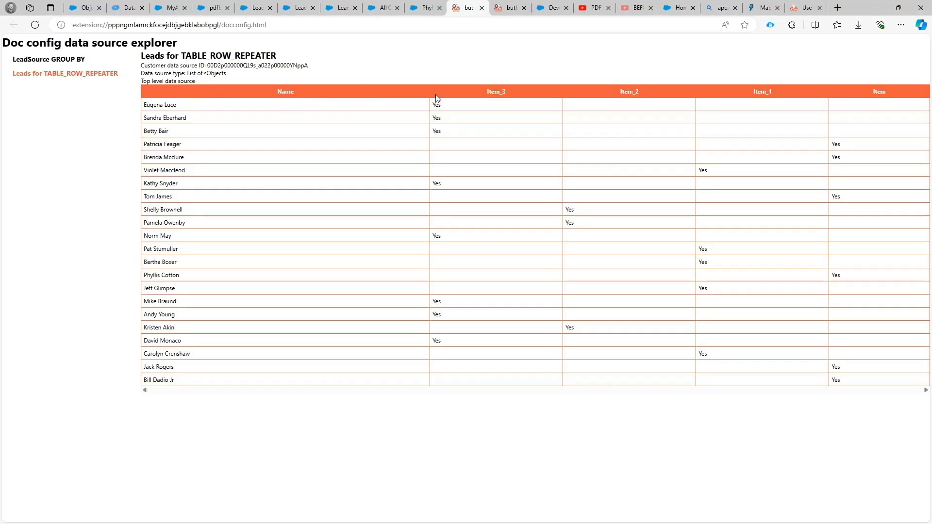